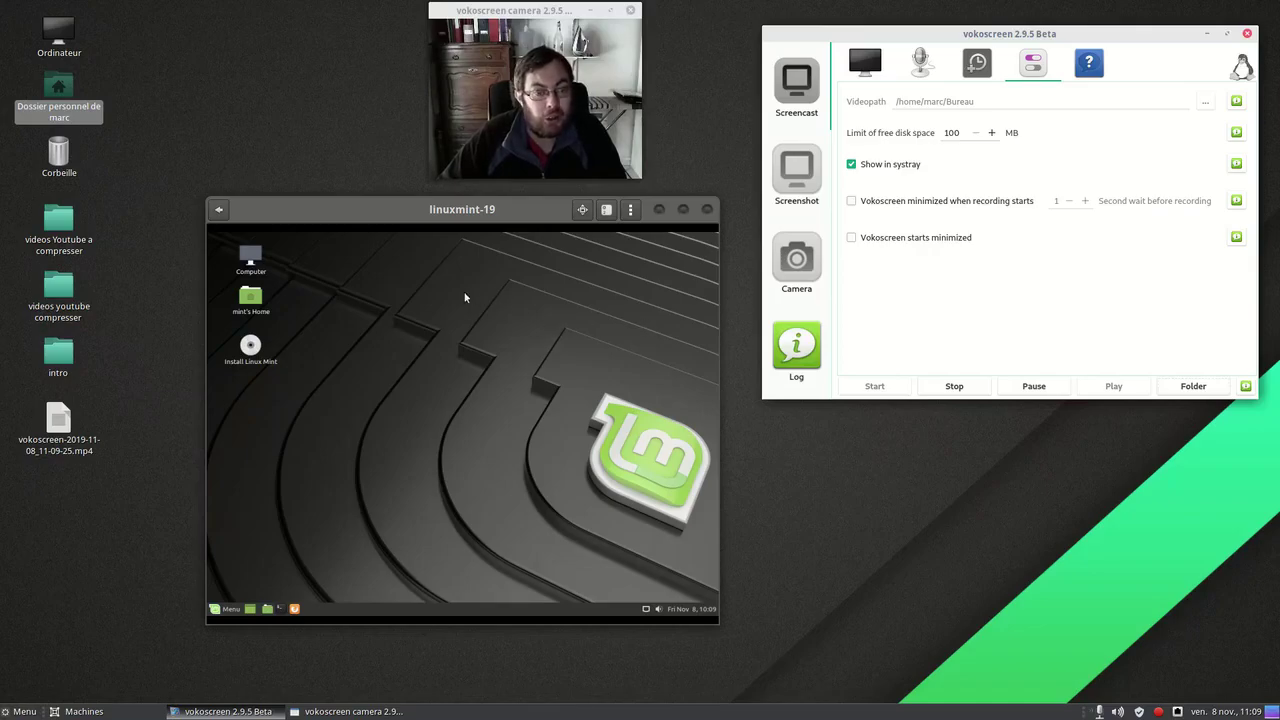
- Maximize the linuxmint-19 virtual machine window and move the camera preview off the guest desktop
mouse_move(477, 211)
left_mouse_down()
mouse_move(522, 216)
mouse_move(476, 218)
left_mouse_up()
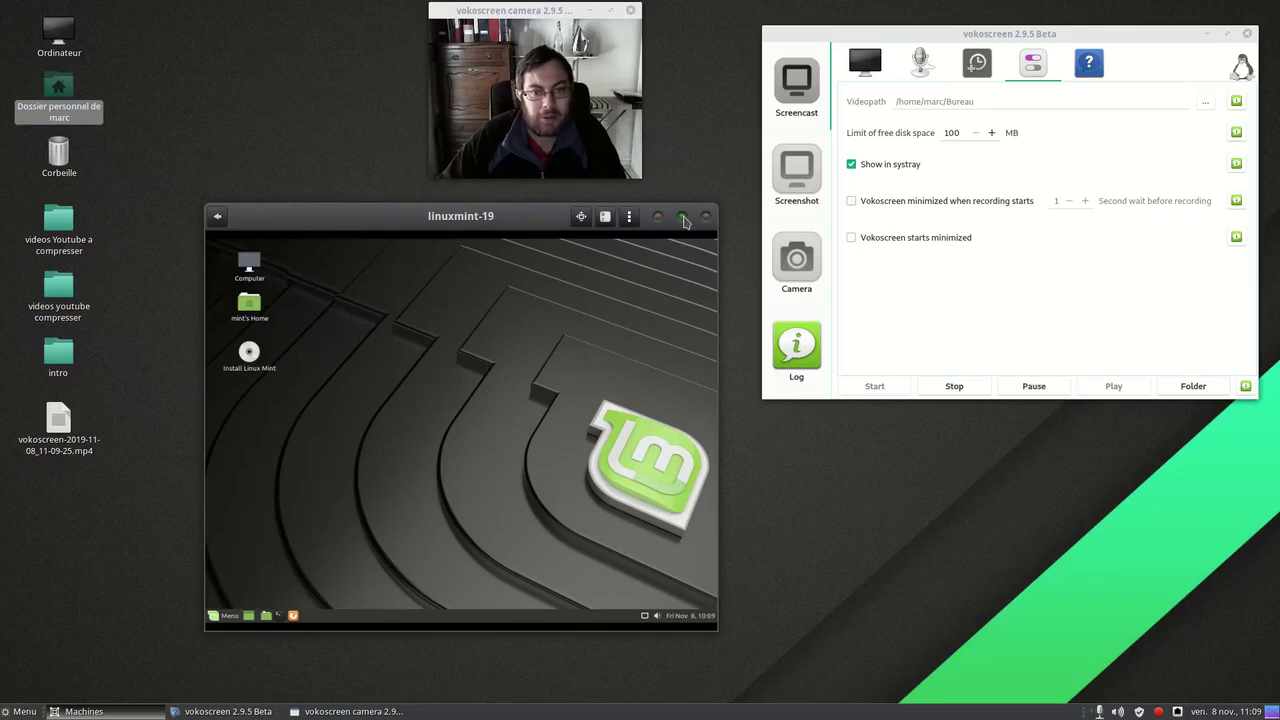
left_click(682, 218)
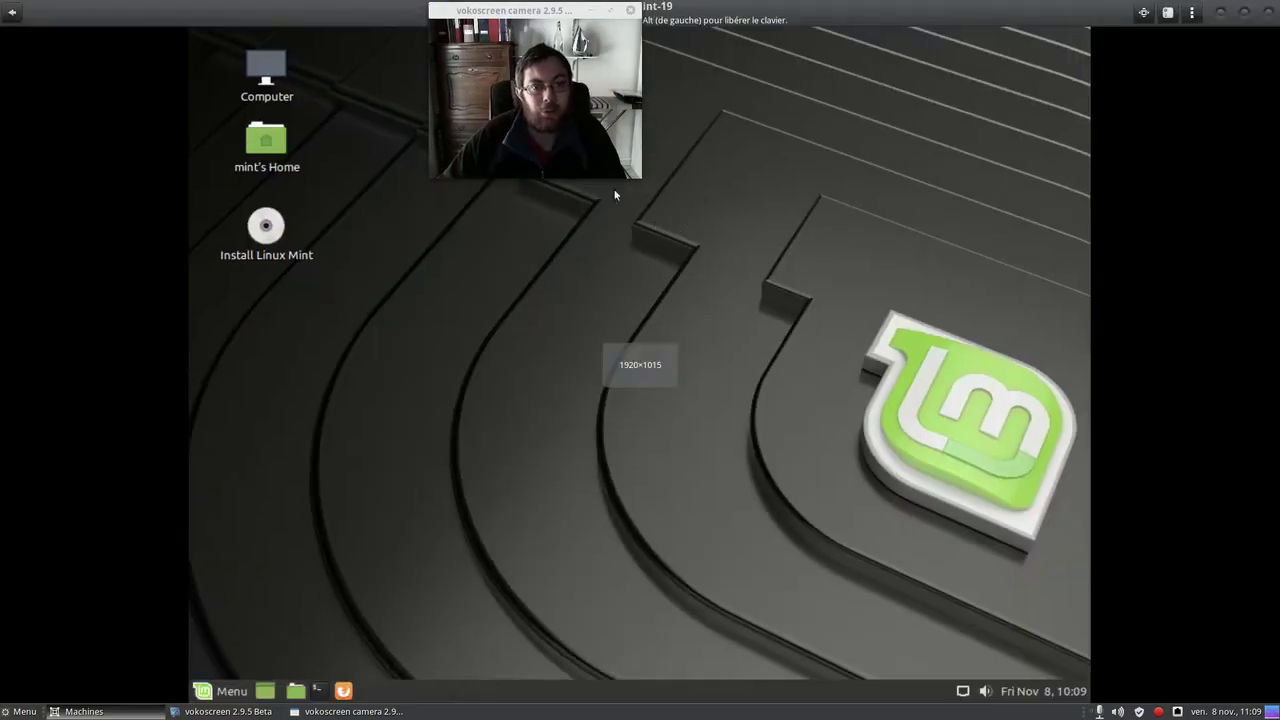
left_click_drag(519, 8, 1196, 49)
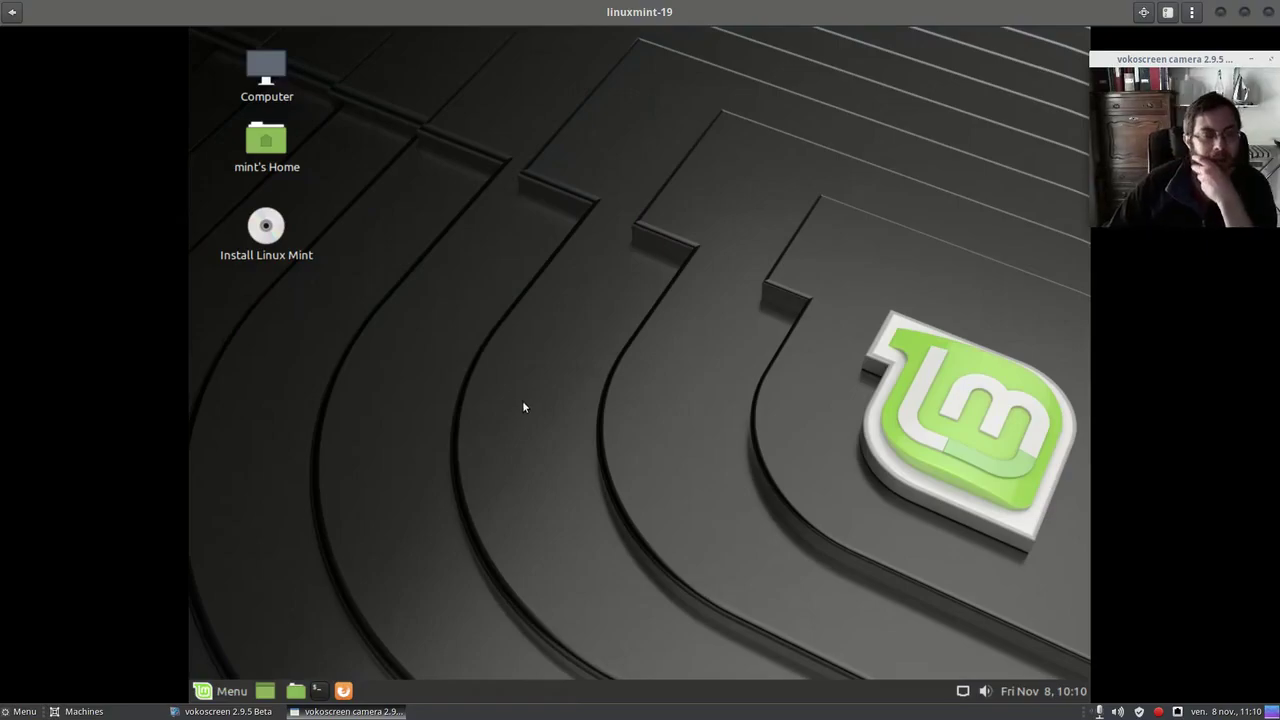
- Open Linux Mint's Software Manager to view its editors' picks and categories, and close it
left_click(225, 691)
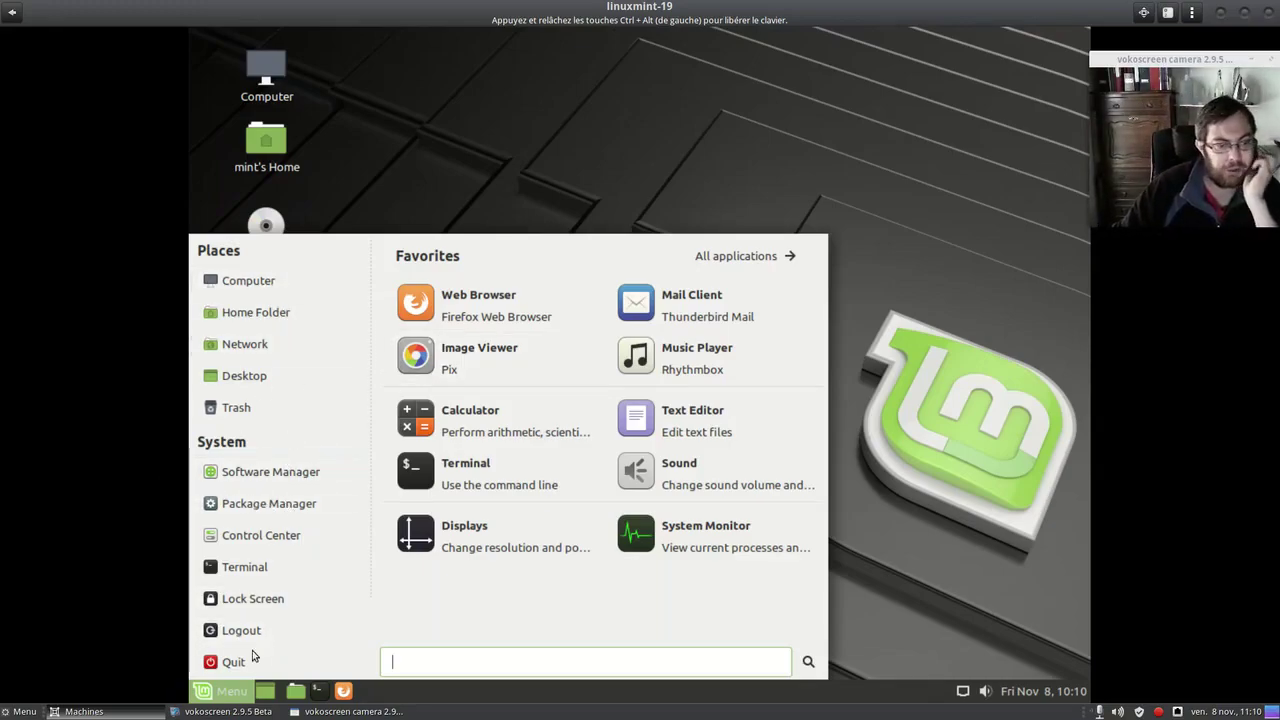
left_click(289, 483)
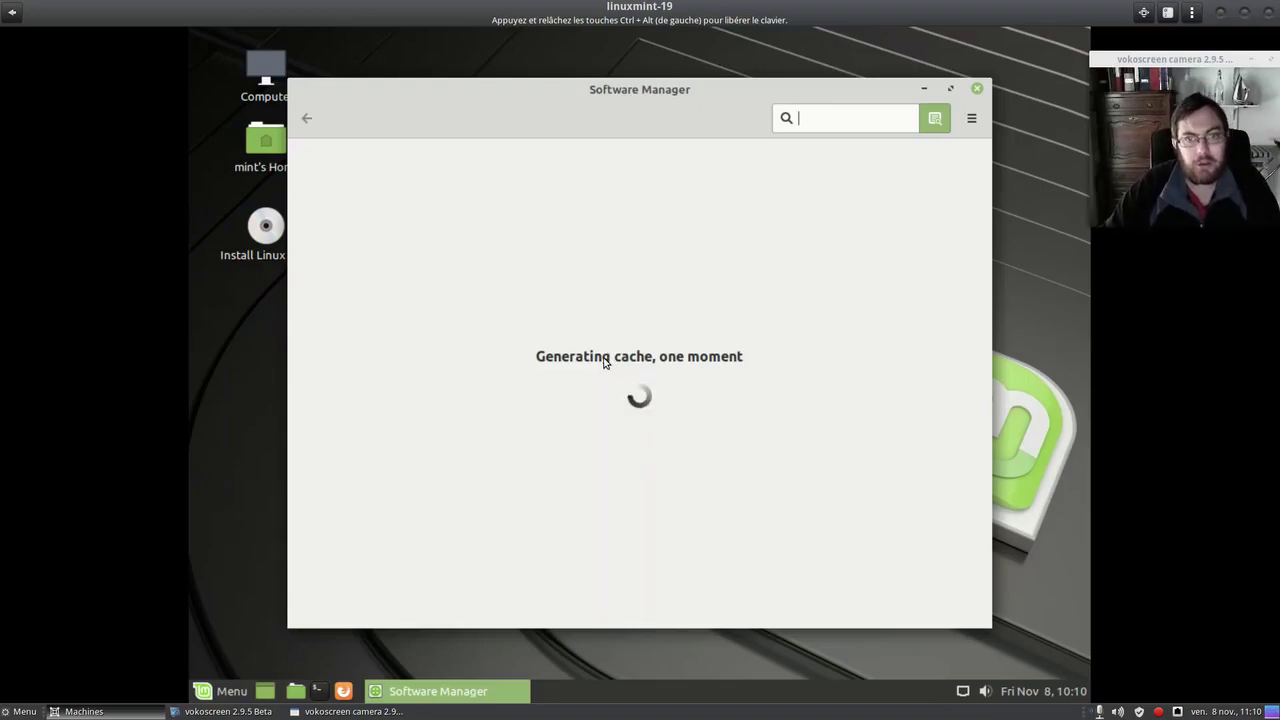
double_click(683, 86)
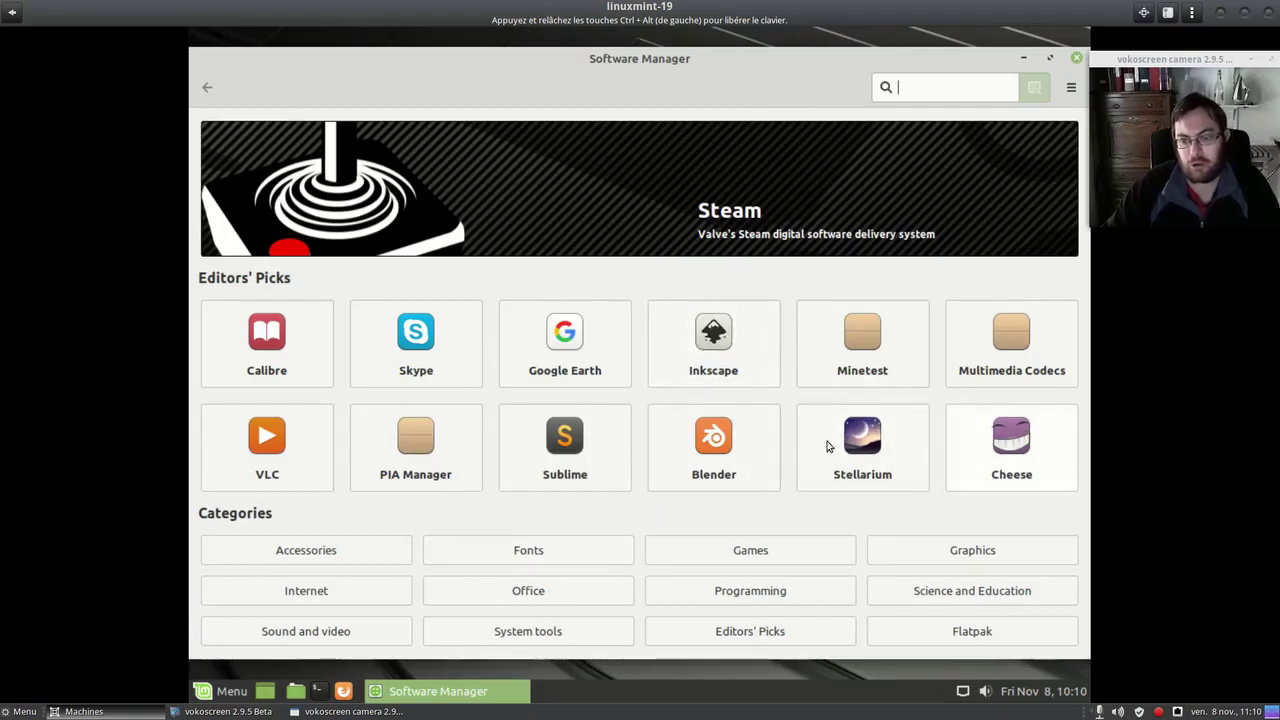
left_click_drag(464, 86, 392, 138)
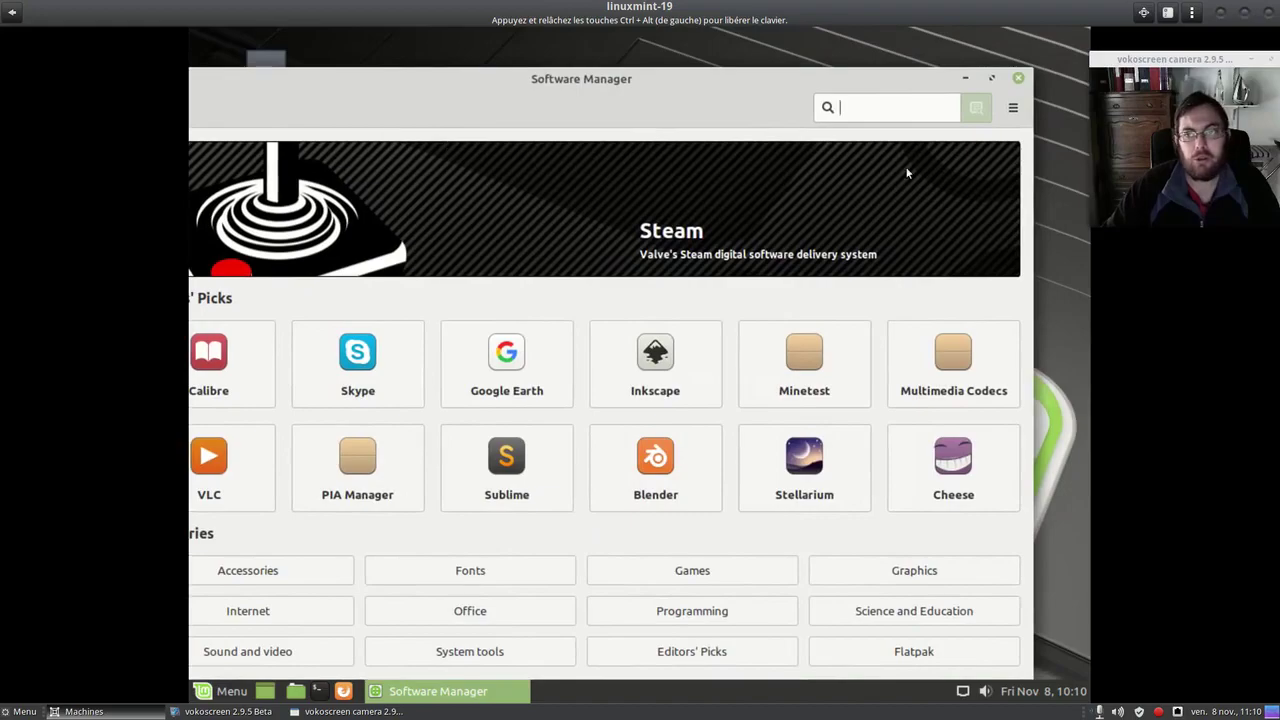
left_click(1008, 80)
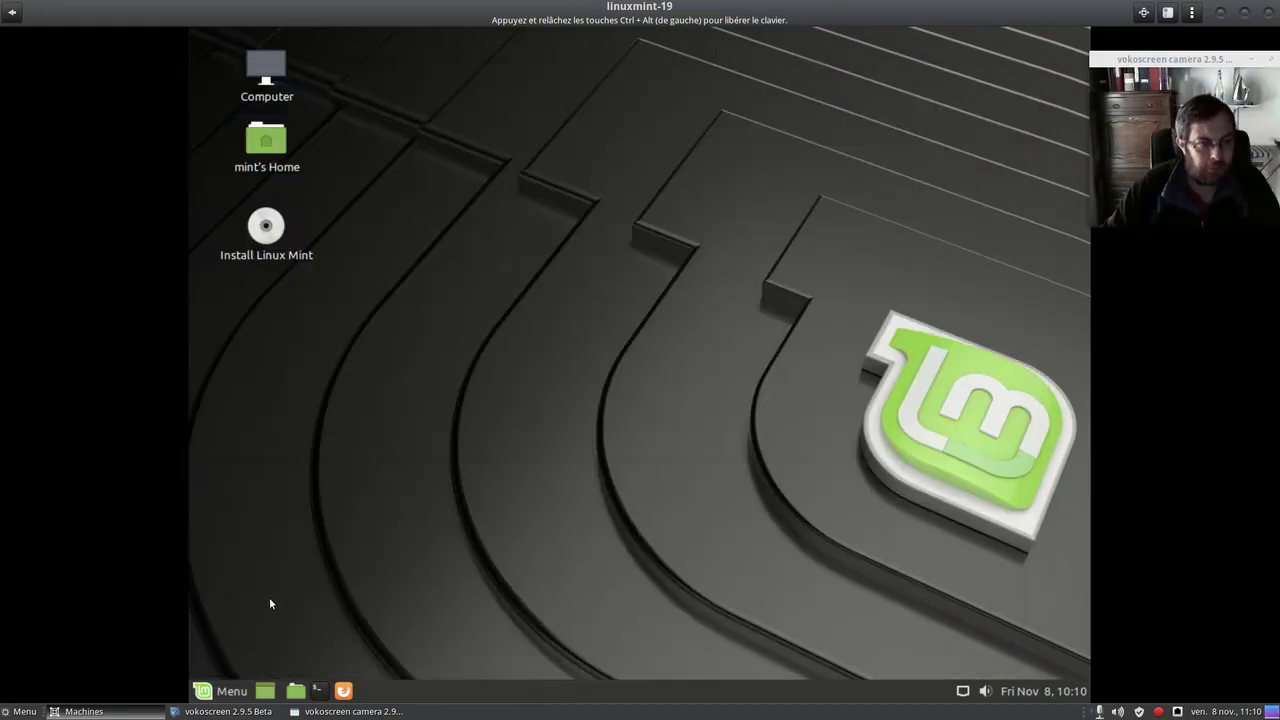
left_click(228, 690)
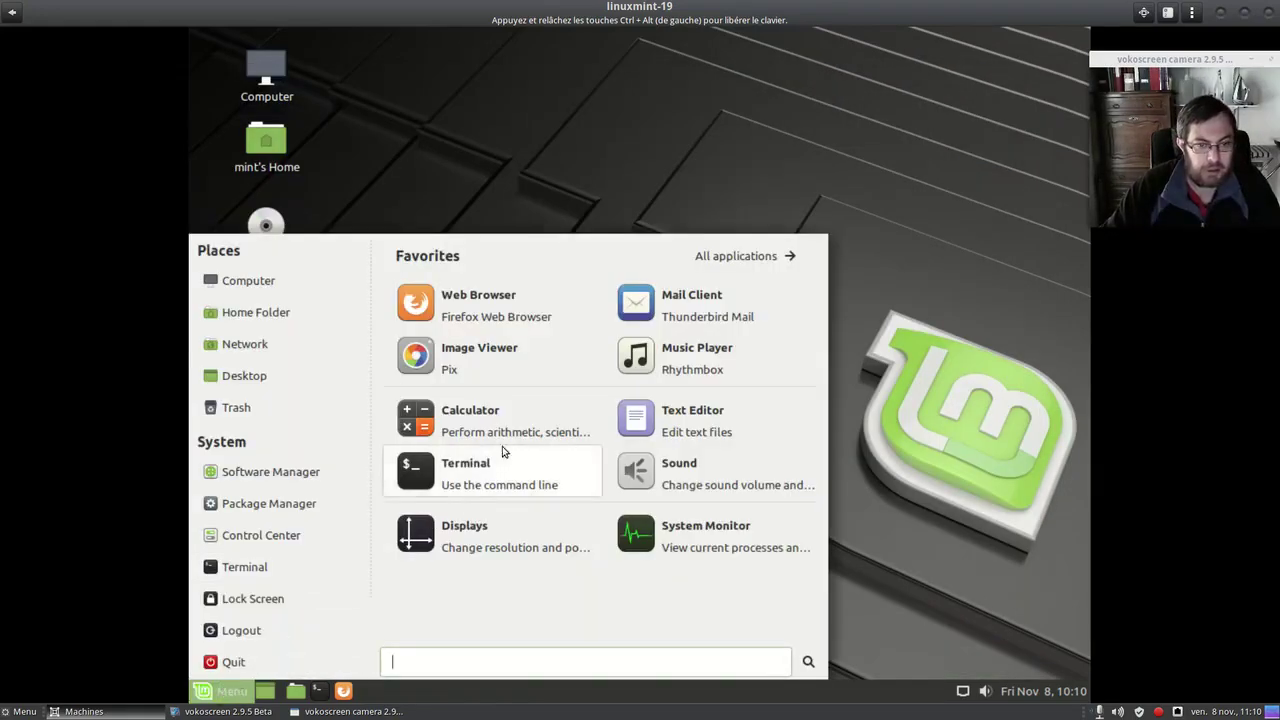
left_click(500, 478)
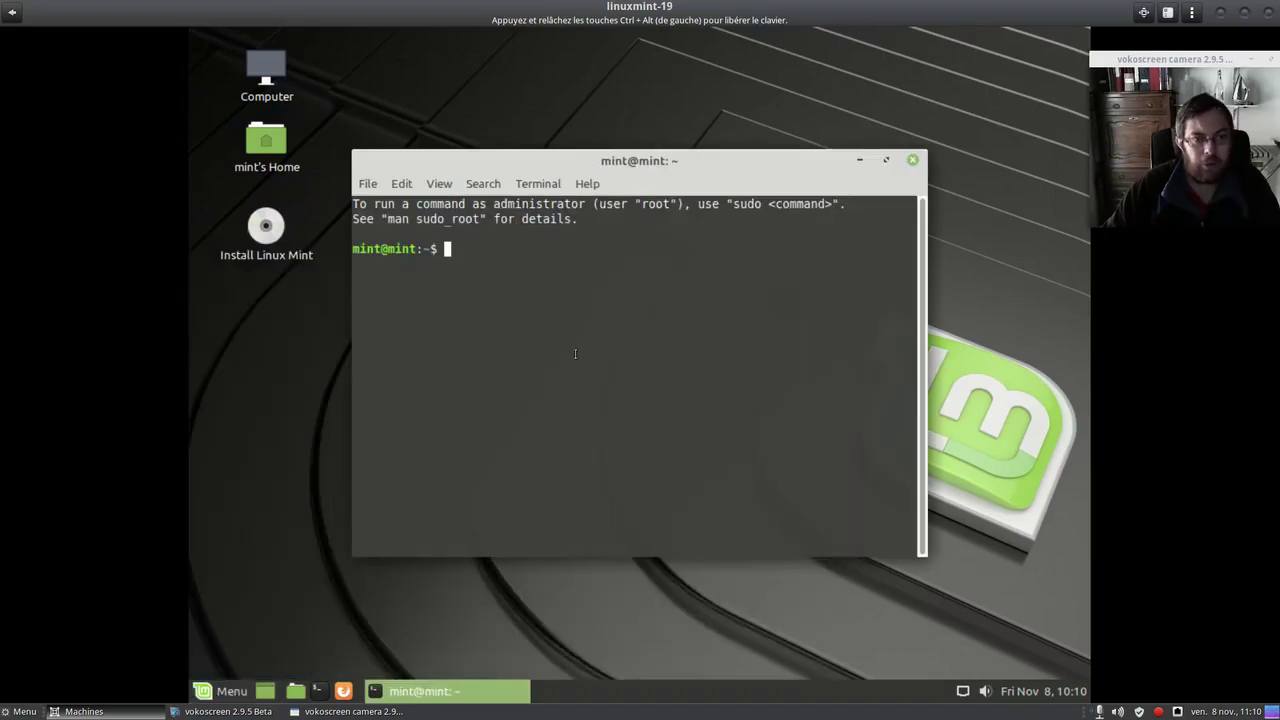
type("unq;e")
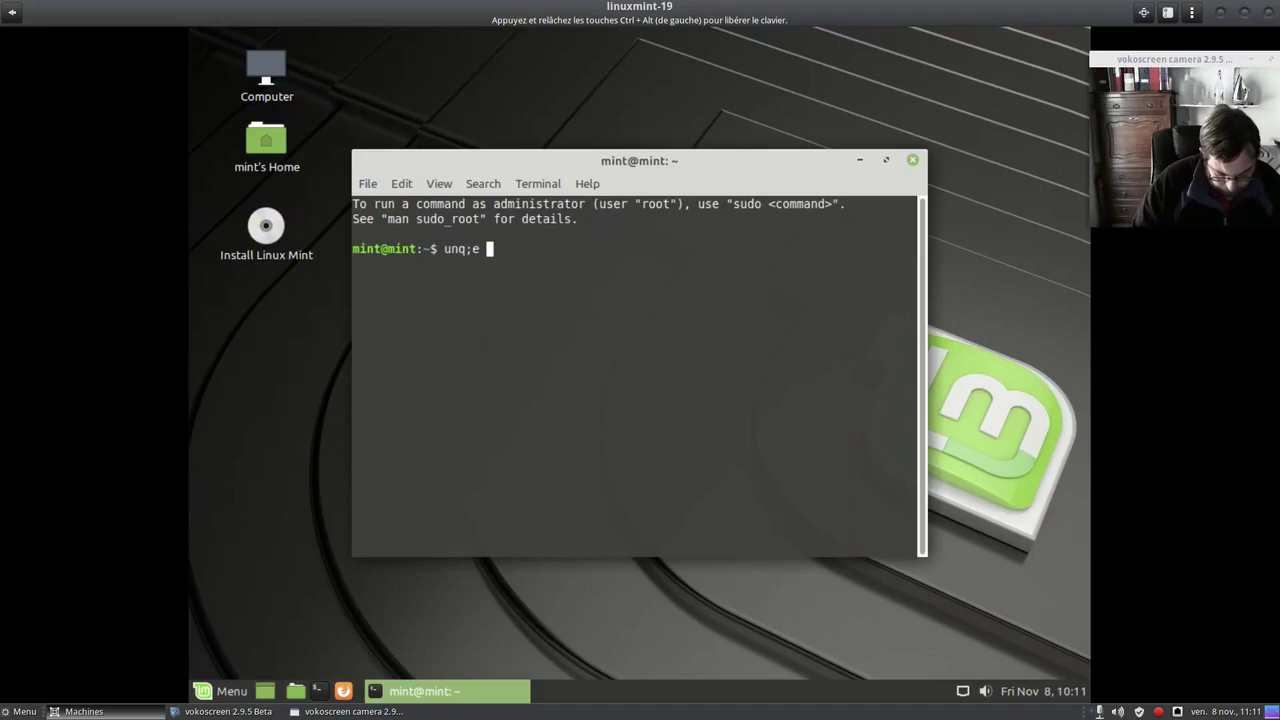
type(" 6q")
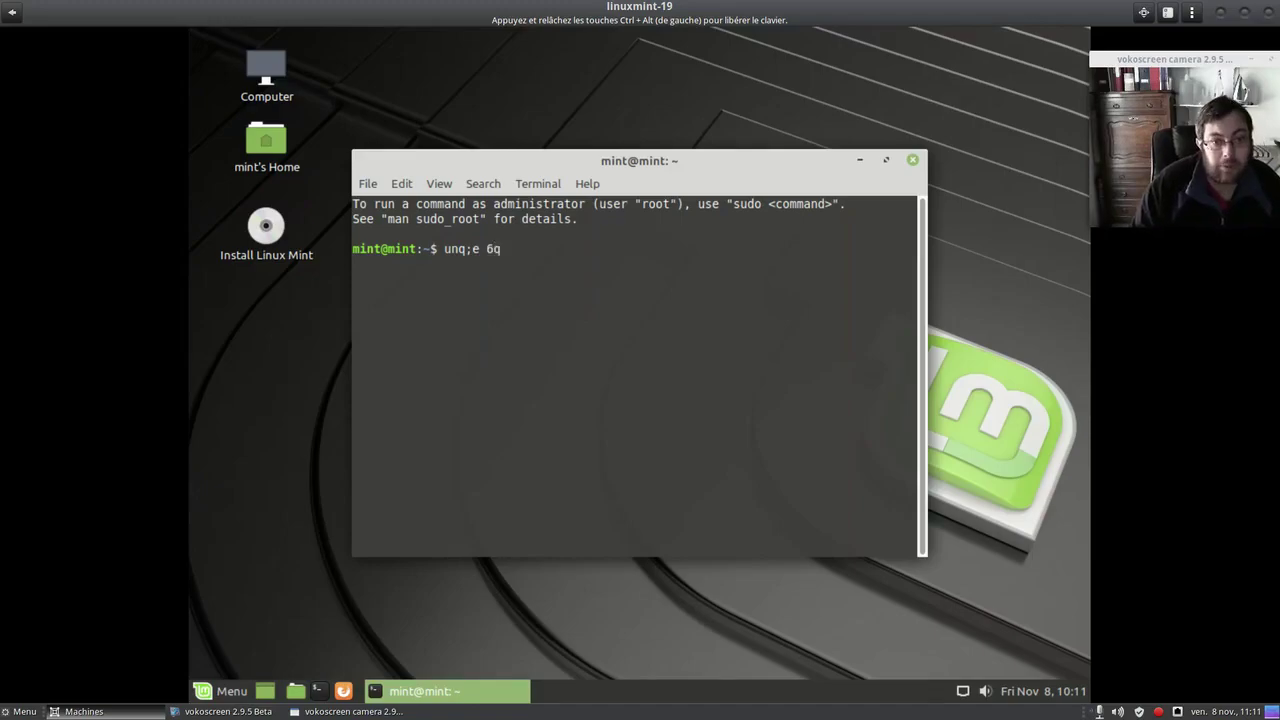
key("BackSpace")
key("BackSpace")
key("BackSpace")
key("BackSpace")
key("BackSpace")
key("BackSpace")
key("BackSpace")
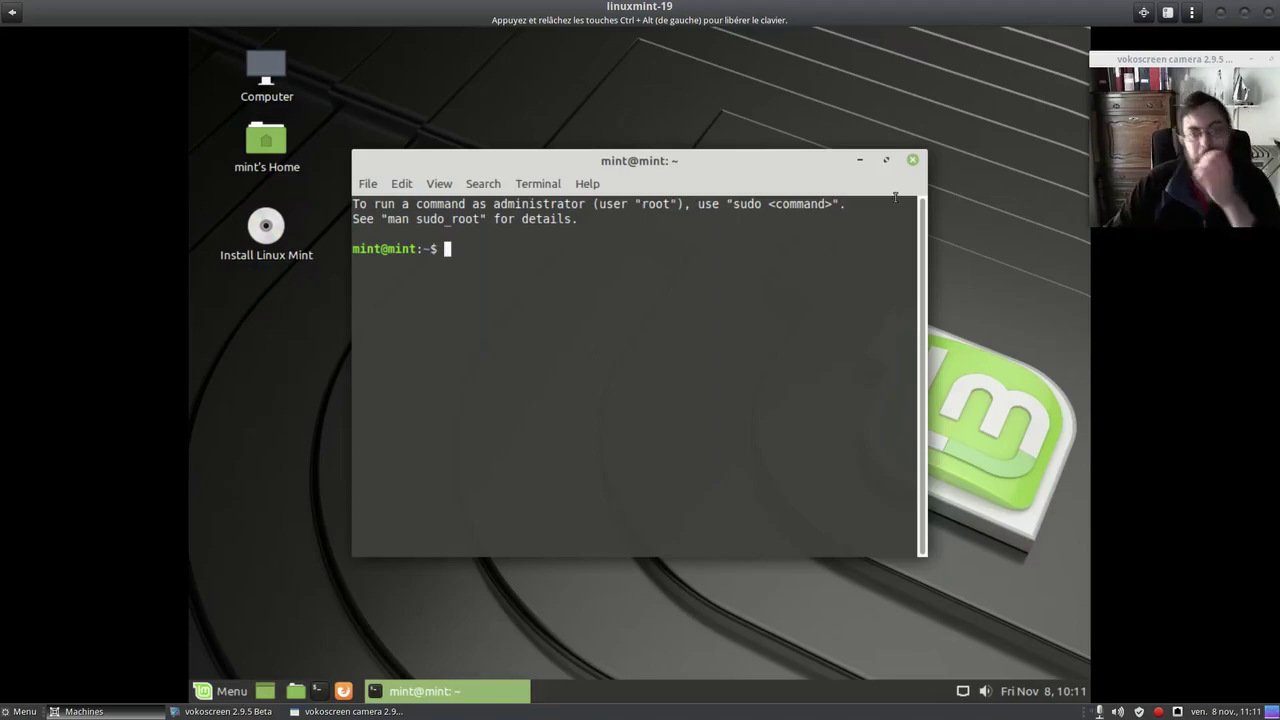
left_click(911, 159)
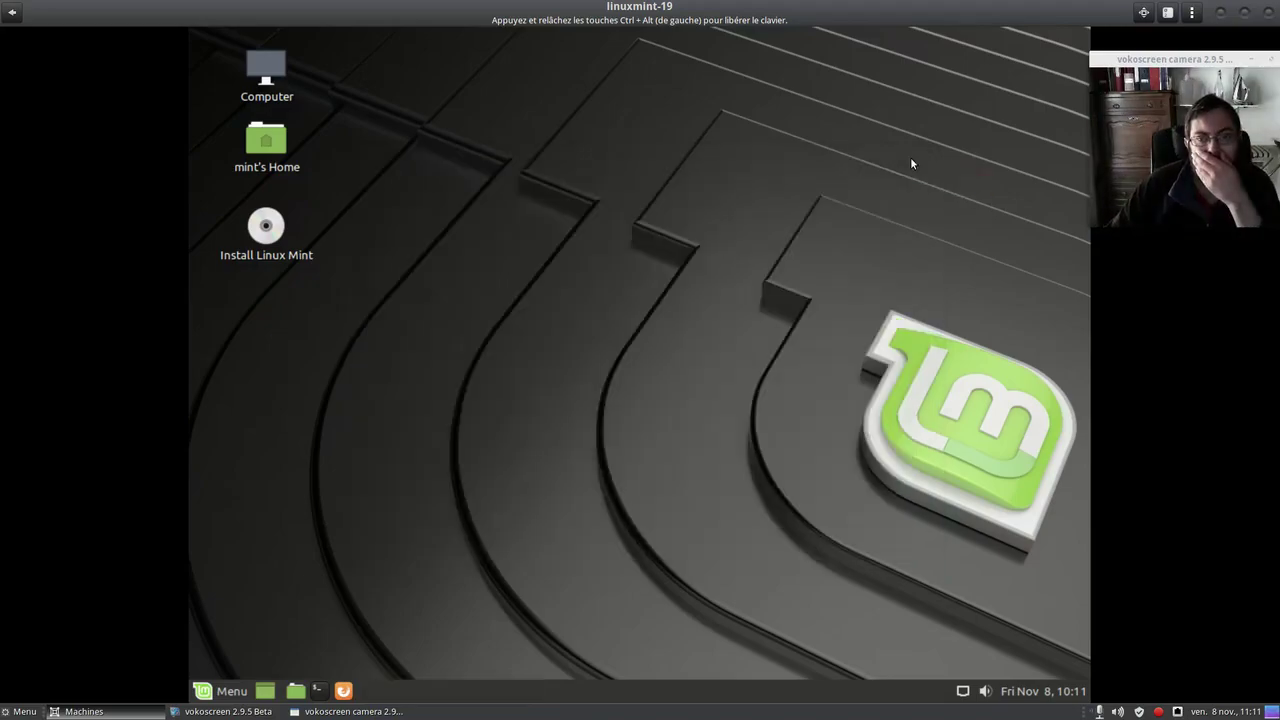
- Launch Firefox, check its version in the About Mozilla Firefox window, and close the browser
left_click(227, 692)
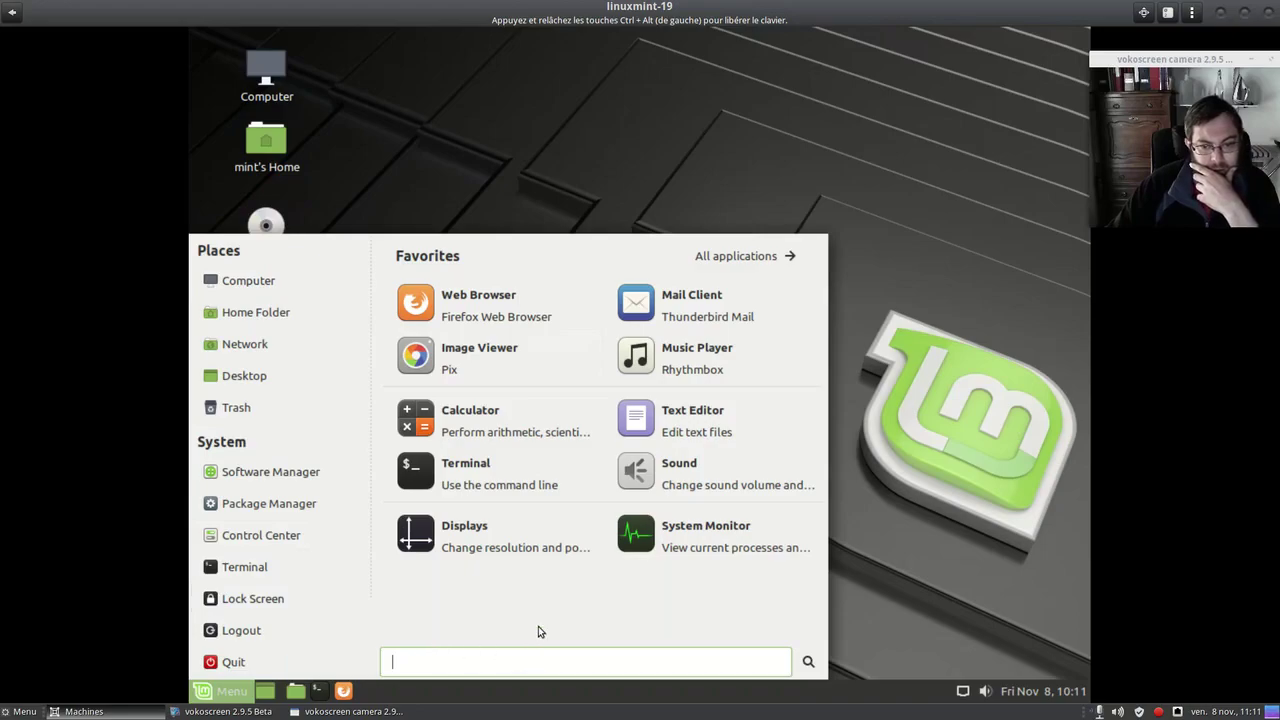
left_click(343, 691)
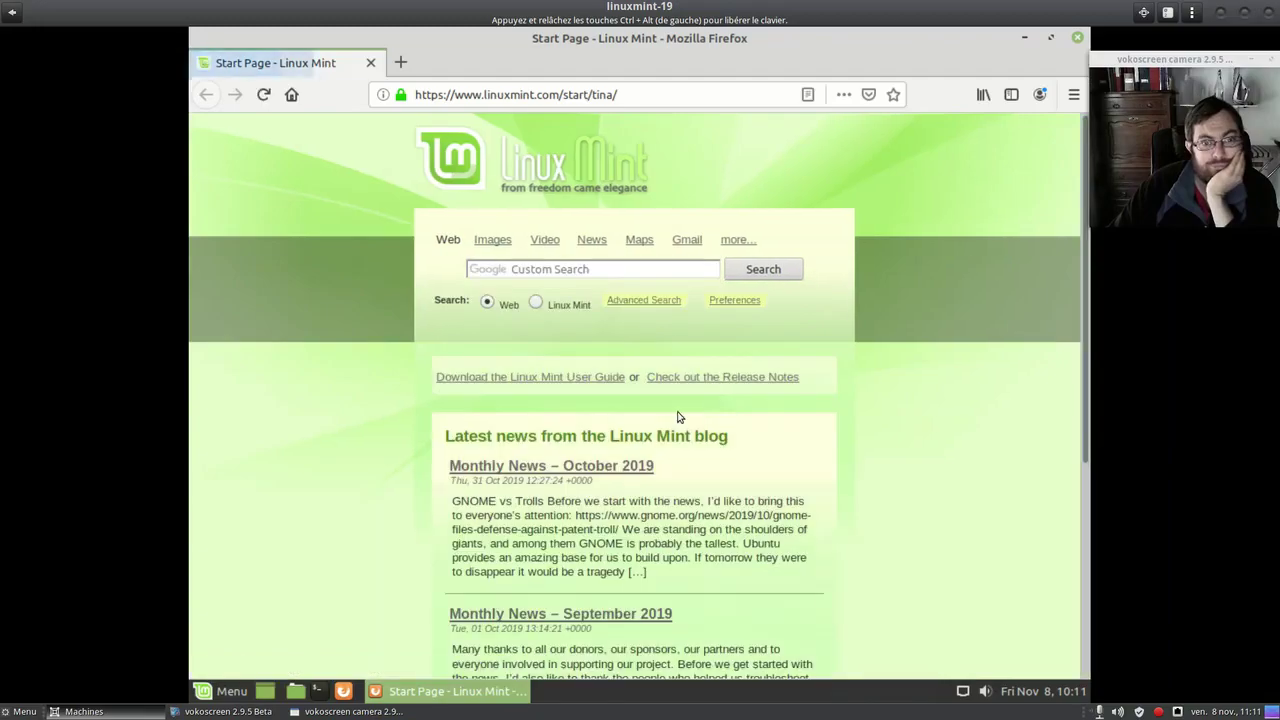
left_click(1073, 94)
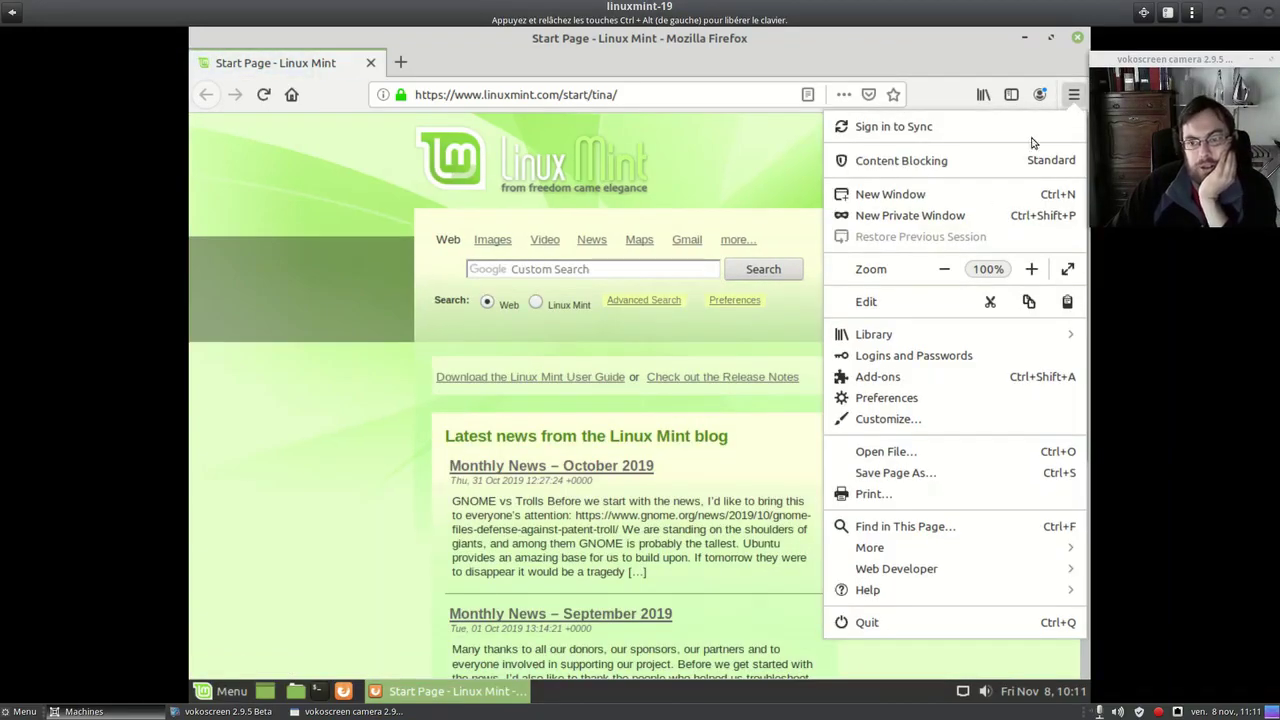
left_click(897, 590)
left_click(914, 314)
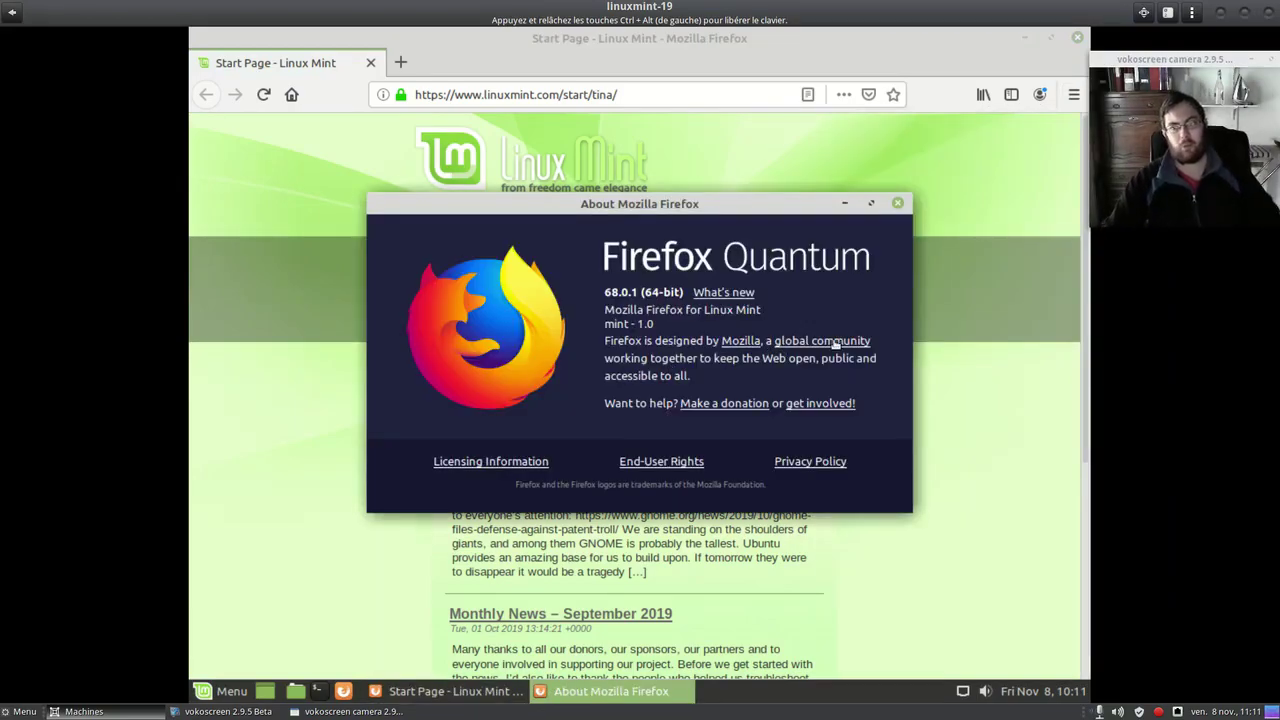
left_click(897, 203)
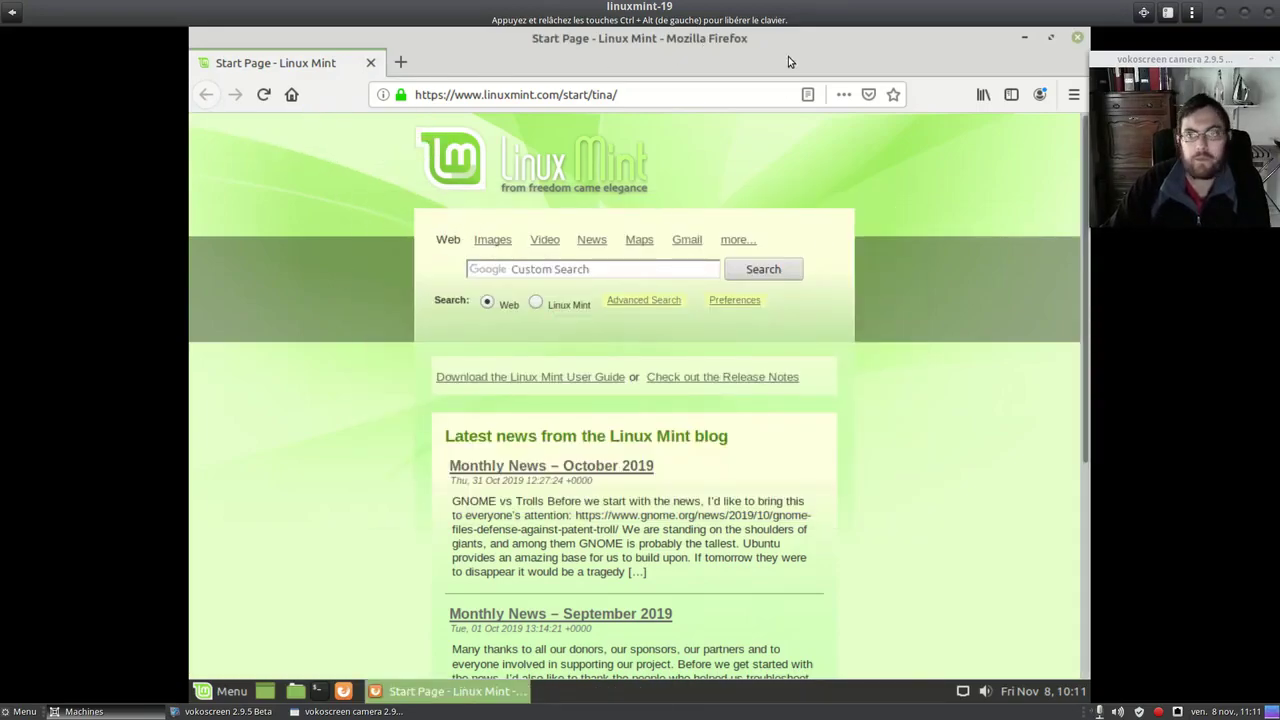
left_click(1077, 39)
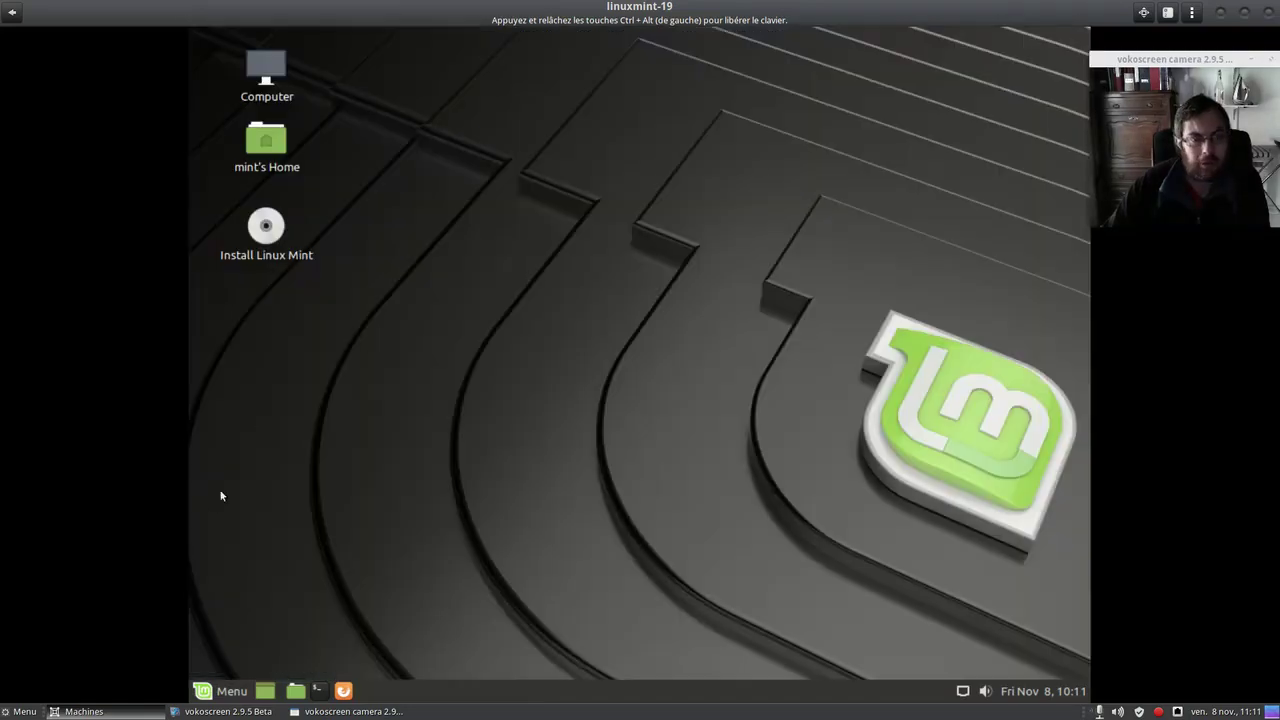
- View the contents of the mint home folder and the Computer location, closing each file manager window
double_click(266, 140)
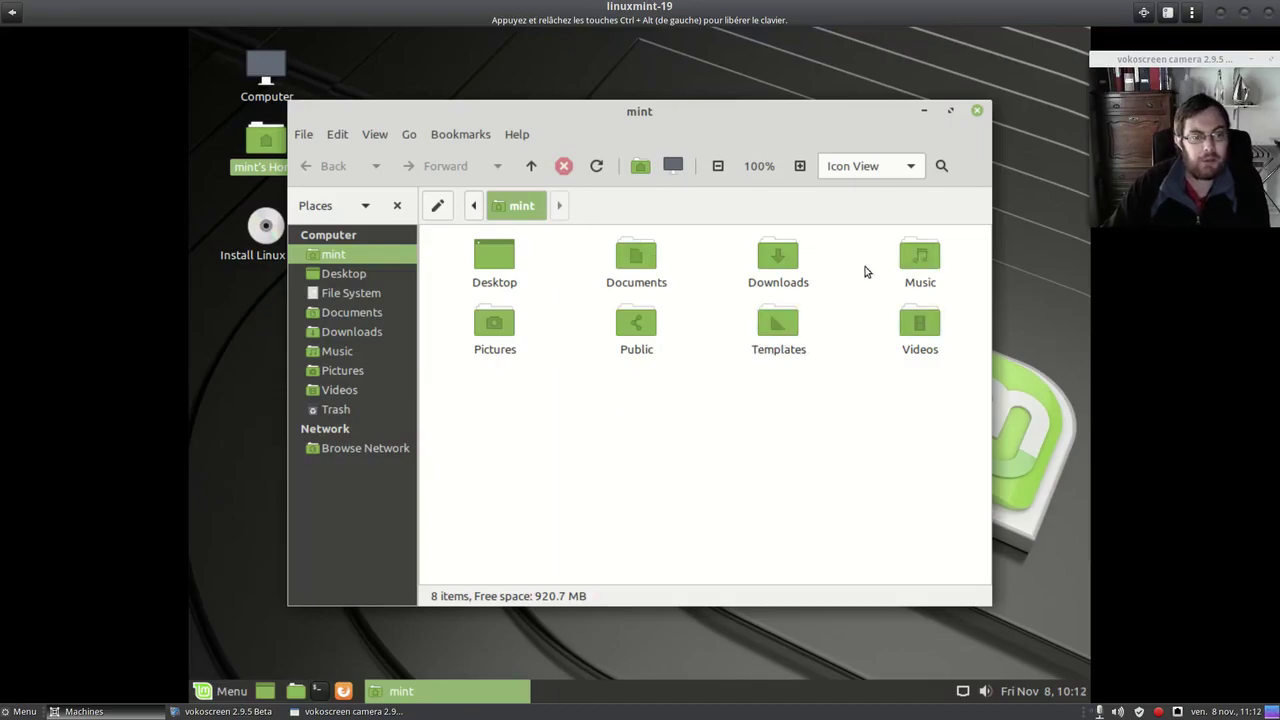
left_click(977, 111)
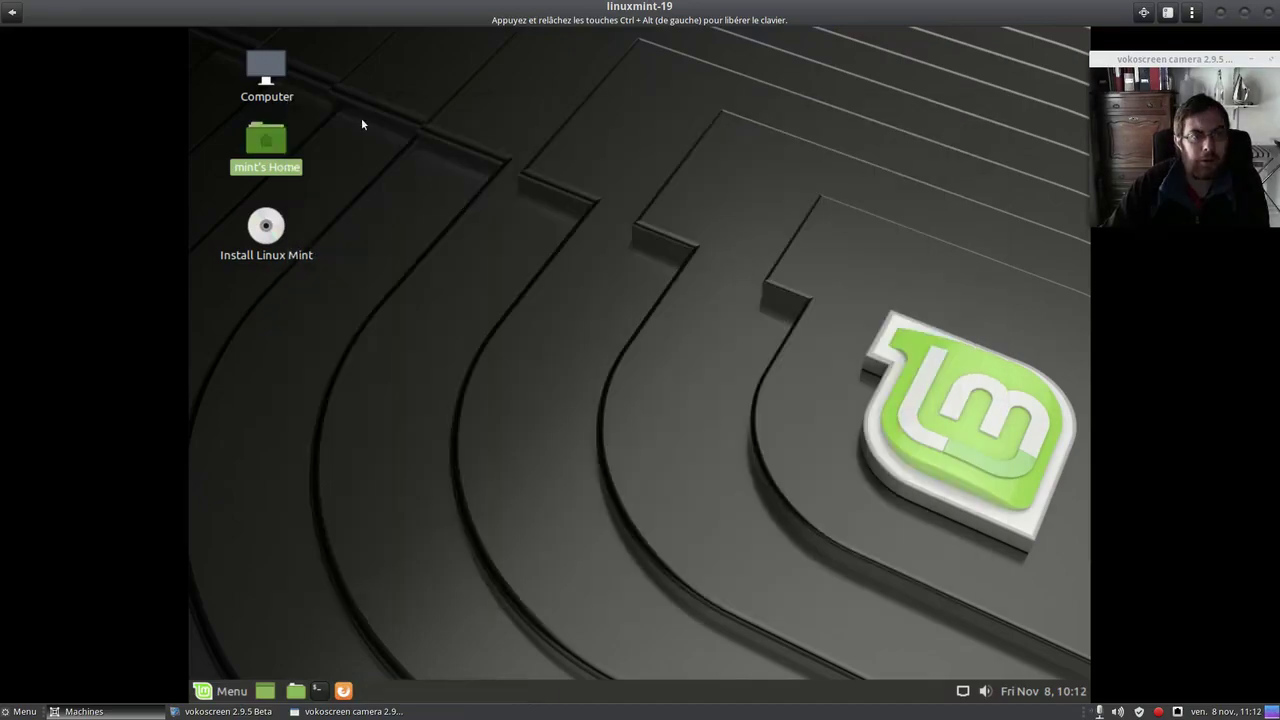
double_click(266, 72)
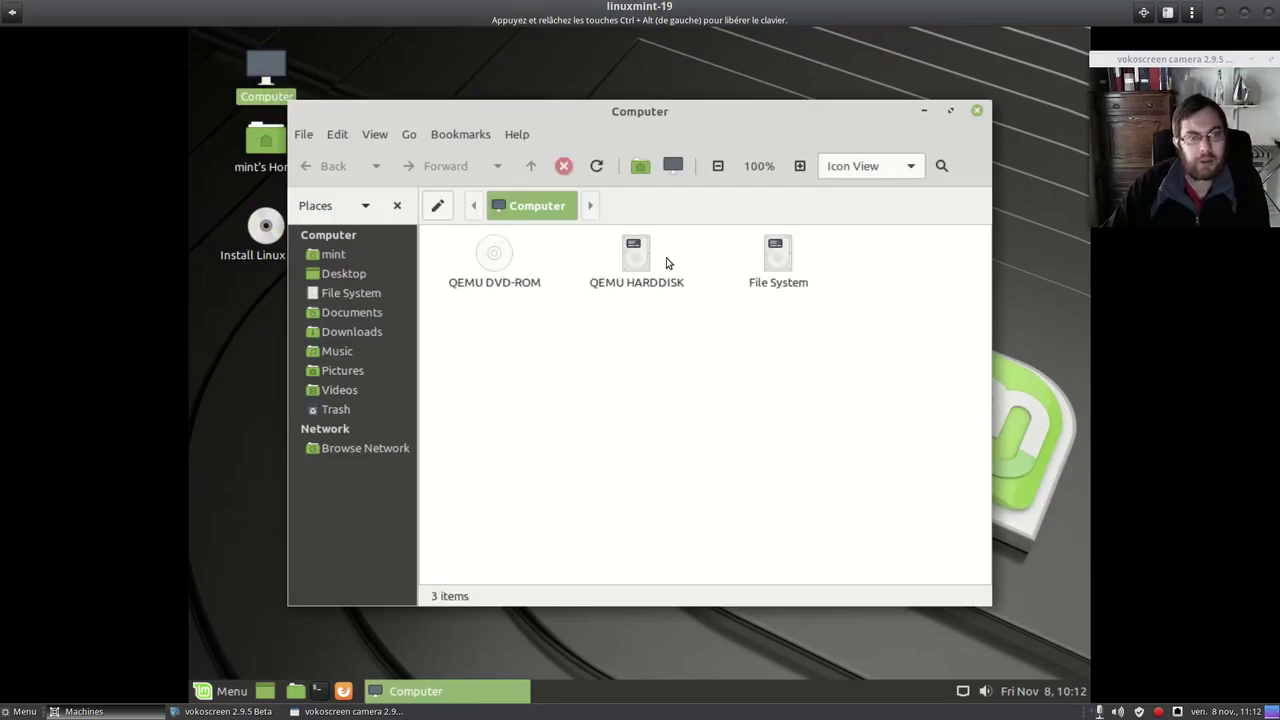
left_click(978, 112)
- Browse the Accessories, Graphics and Office application categories, launch LibreOffice Writer, and move the camera preview clear of its window
left_click(222, 698)
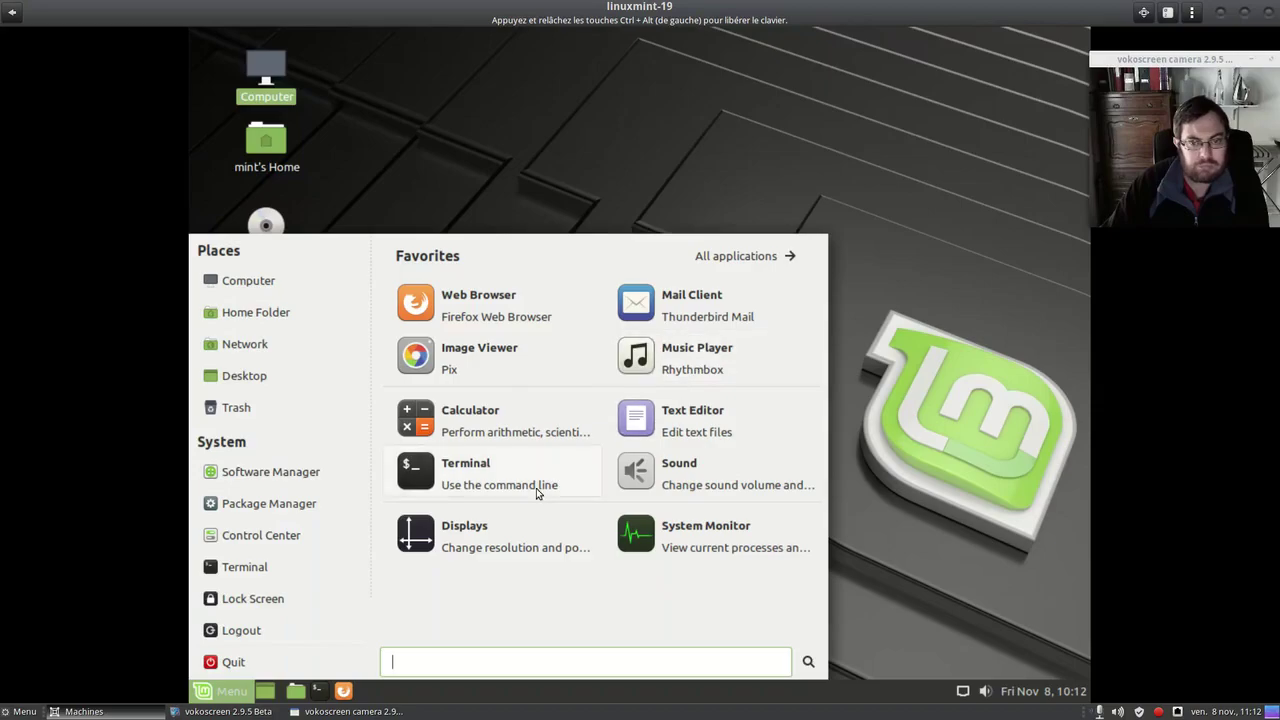
left_click(757, 258)
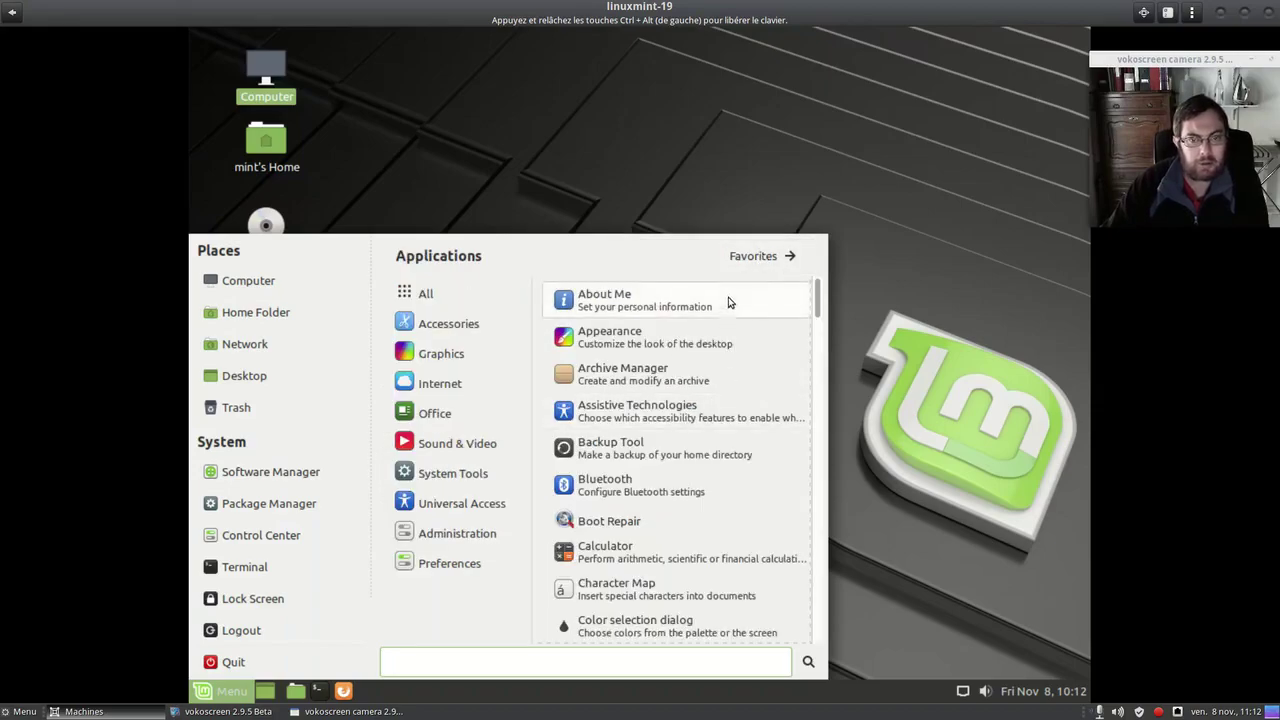
left_click(495, 322)
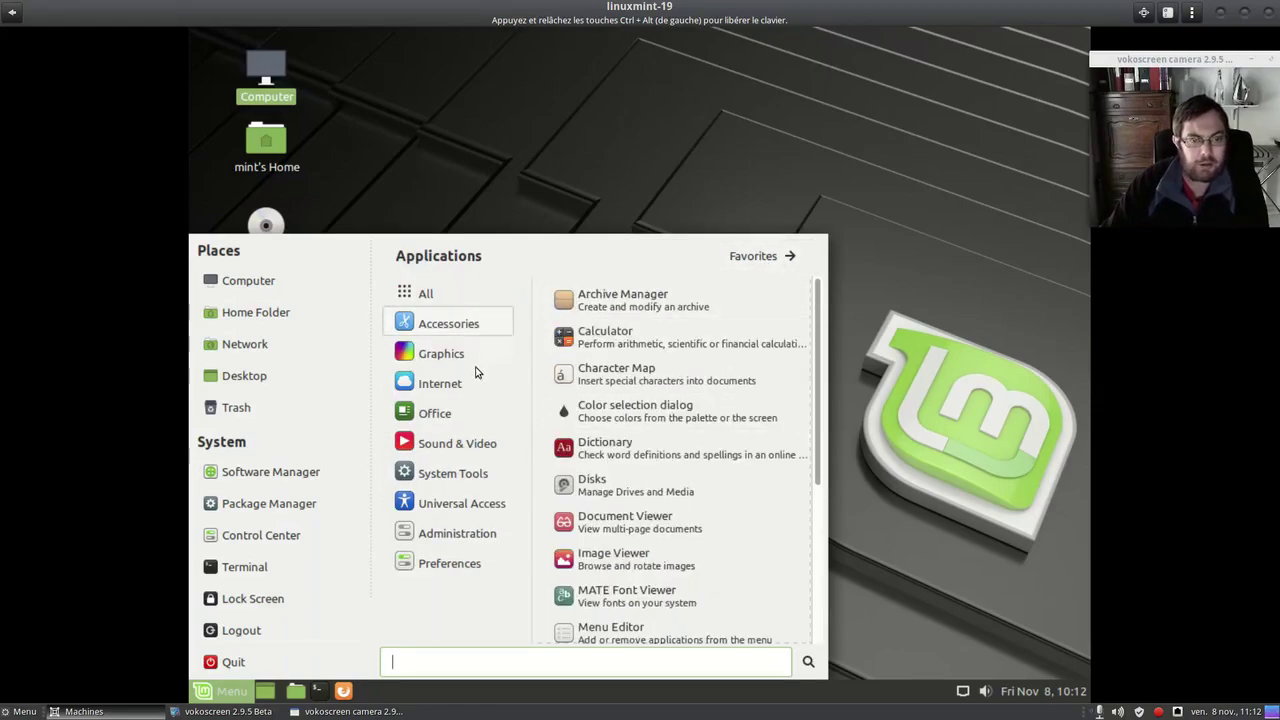
mouse_move(466, 358)
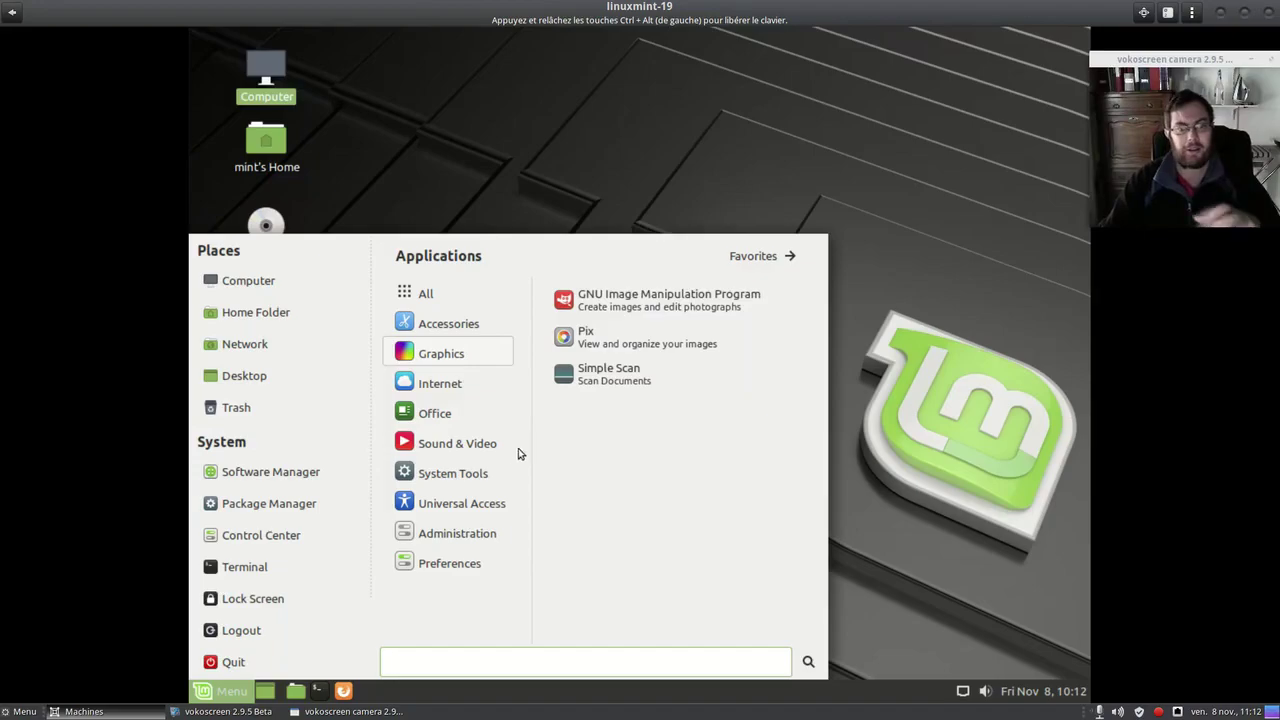
mouse_move(474, 414)
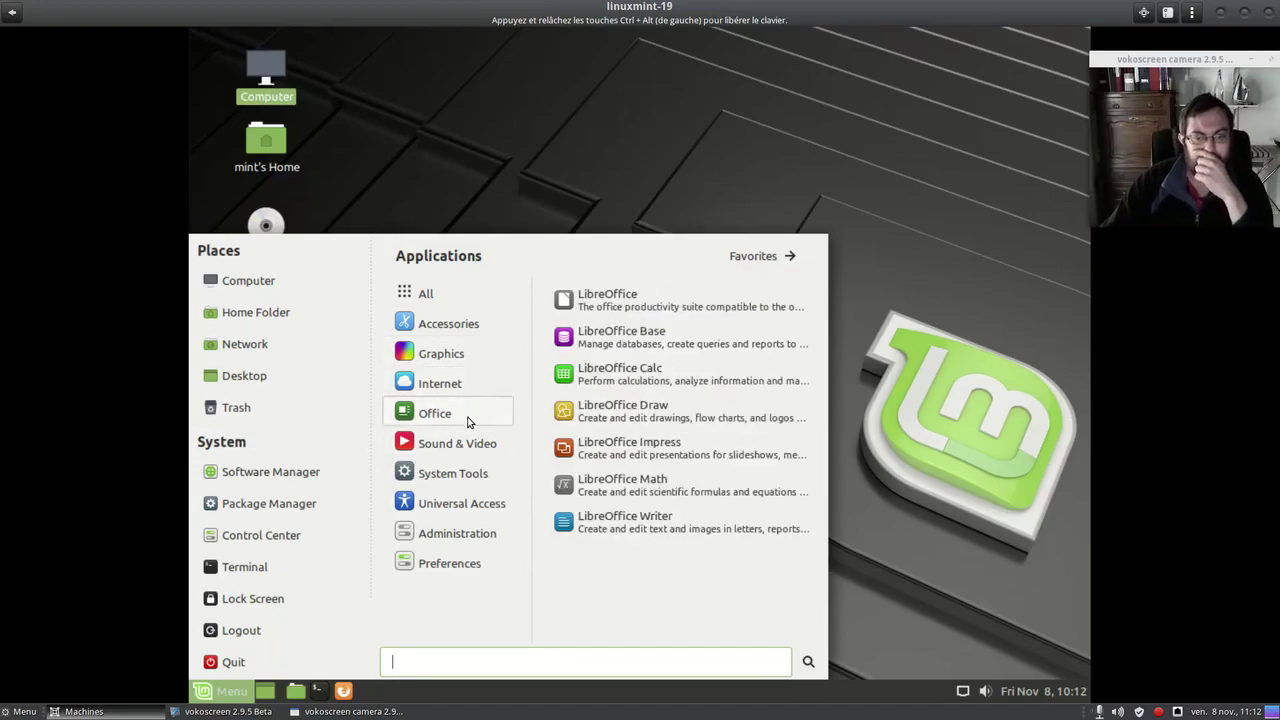
left_click(700, 522)
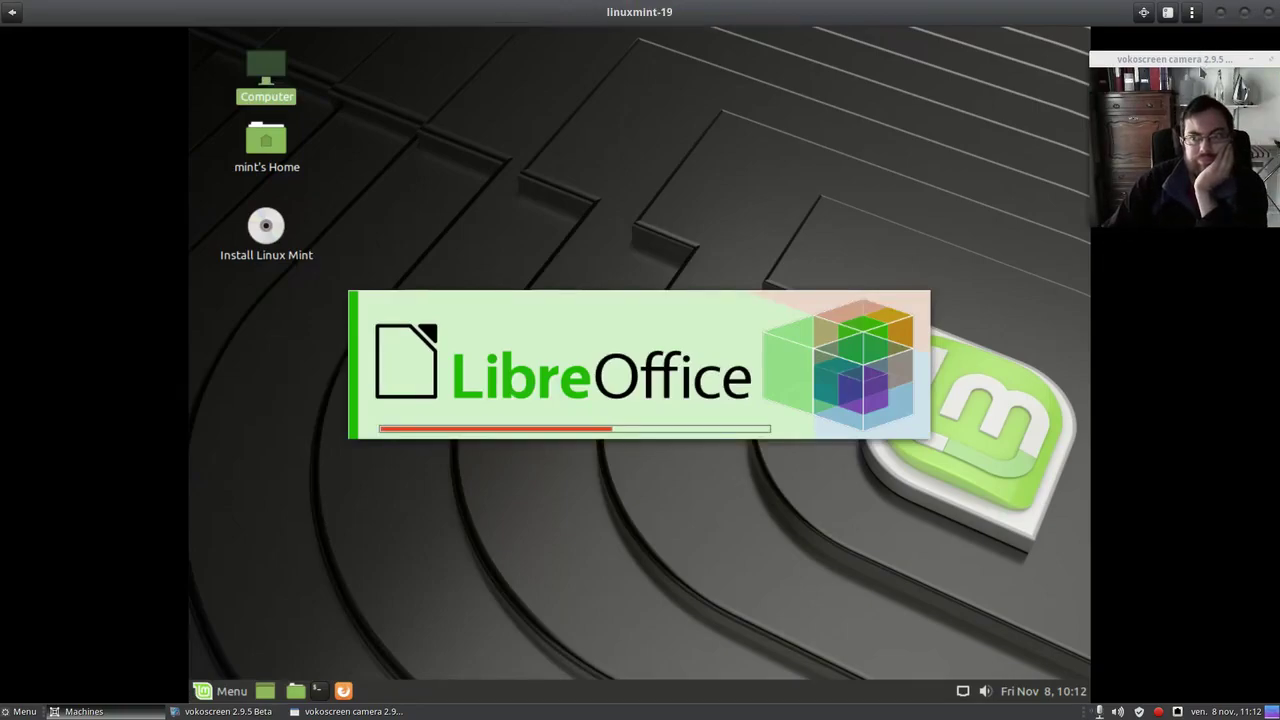
mouse_move(1204, 60)
left_mouse_down()
mouse_move(418, 56)
mouse_move(194, 108)
mouse_move(110, 52)
mouse_move(70, 248)
mouse_move(72, 514)
left_mouse_up()
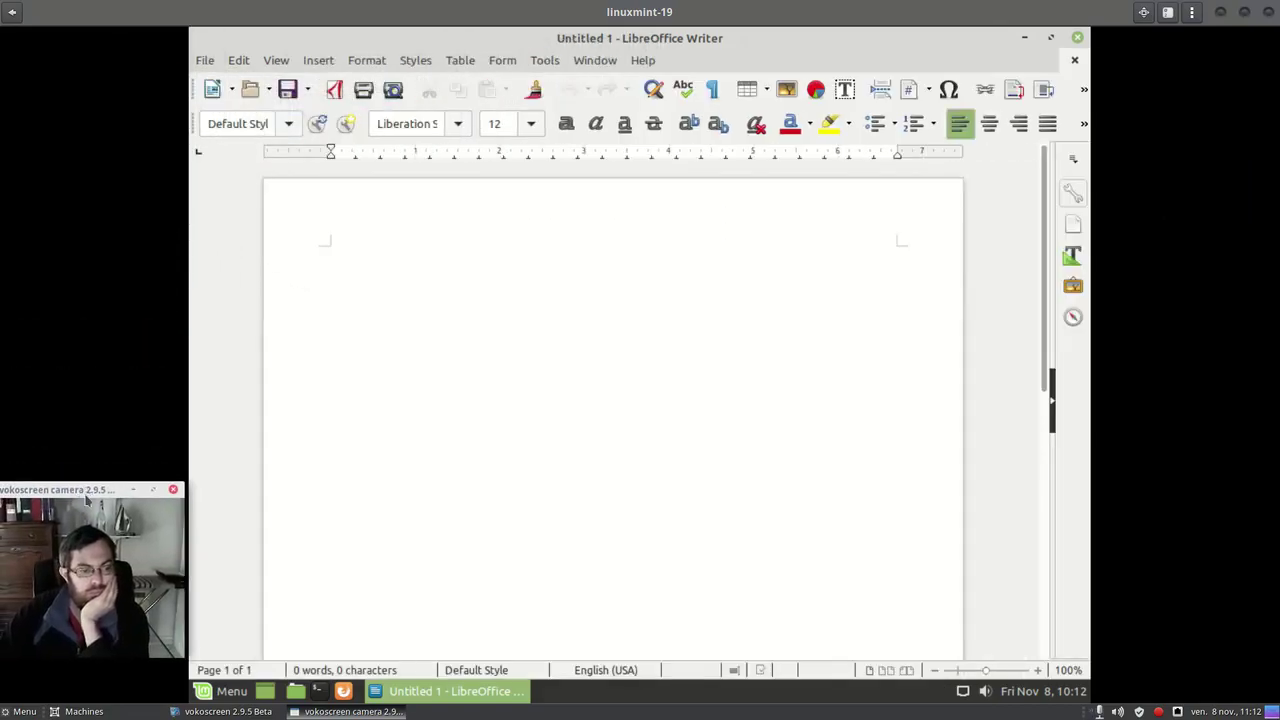
- Check LibreOffice's version details and its licensing and legal information, closing both dialogs
left_click(642, 61)
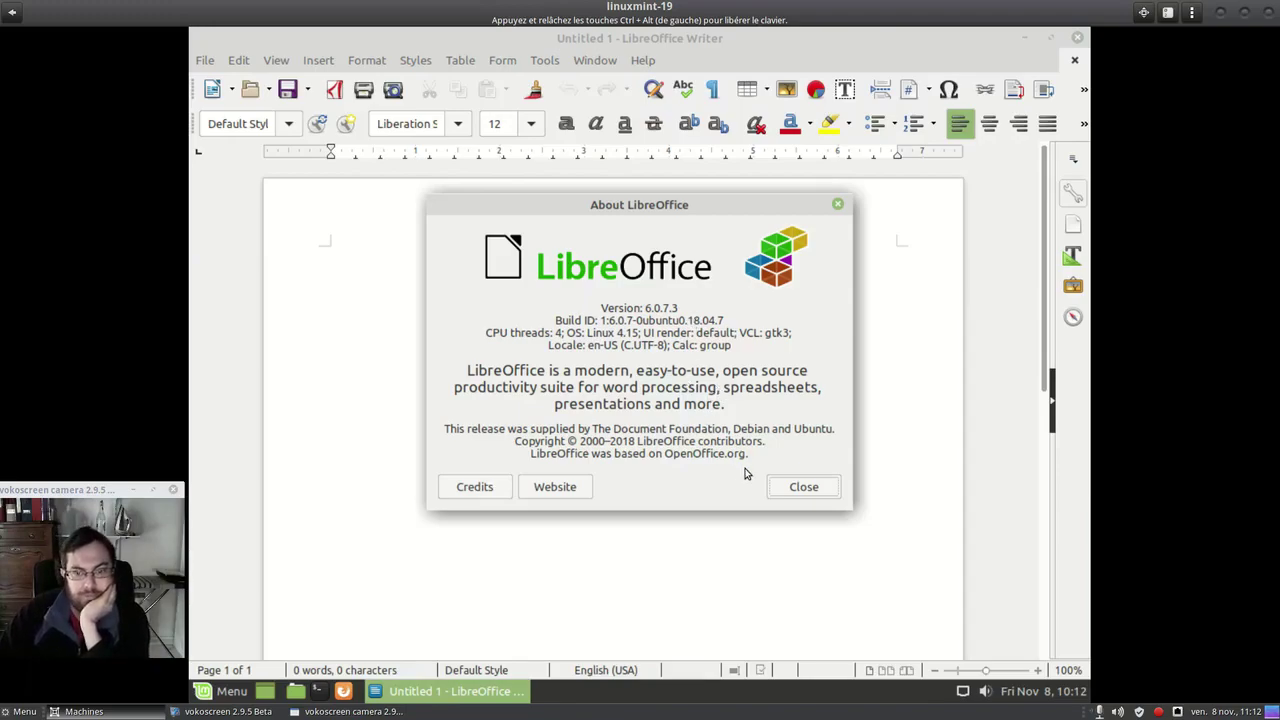
left_click(803, 487)
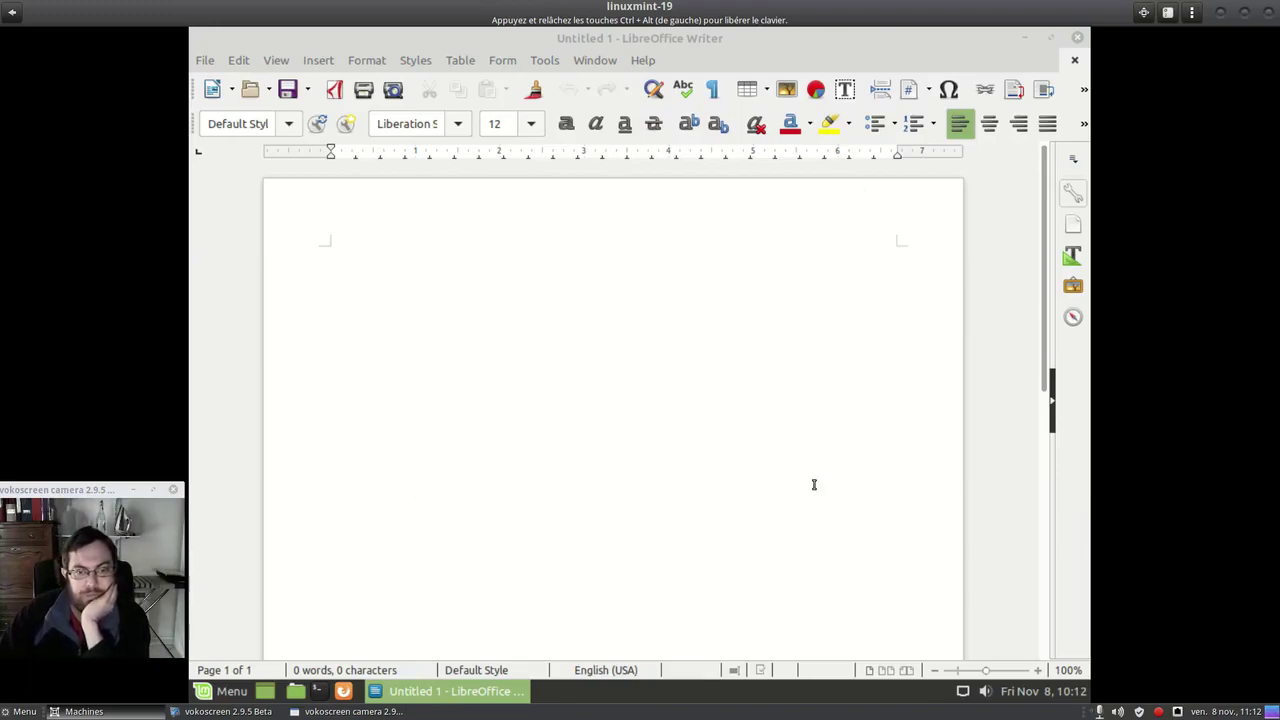
left_click(645, 61)
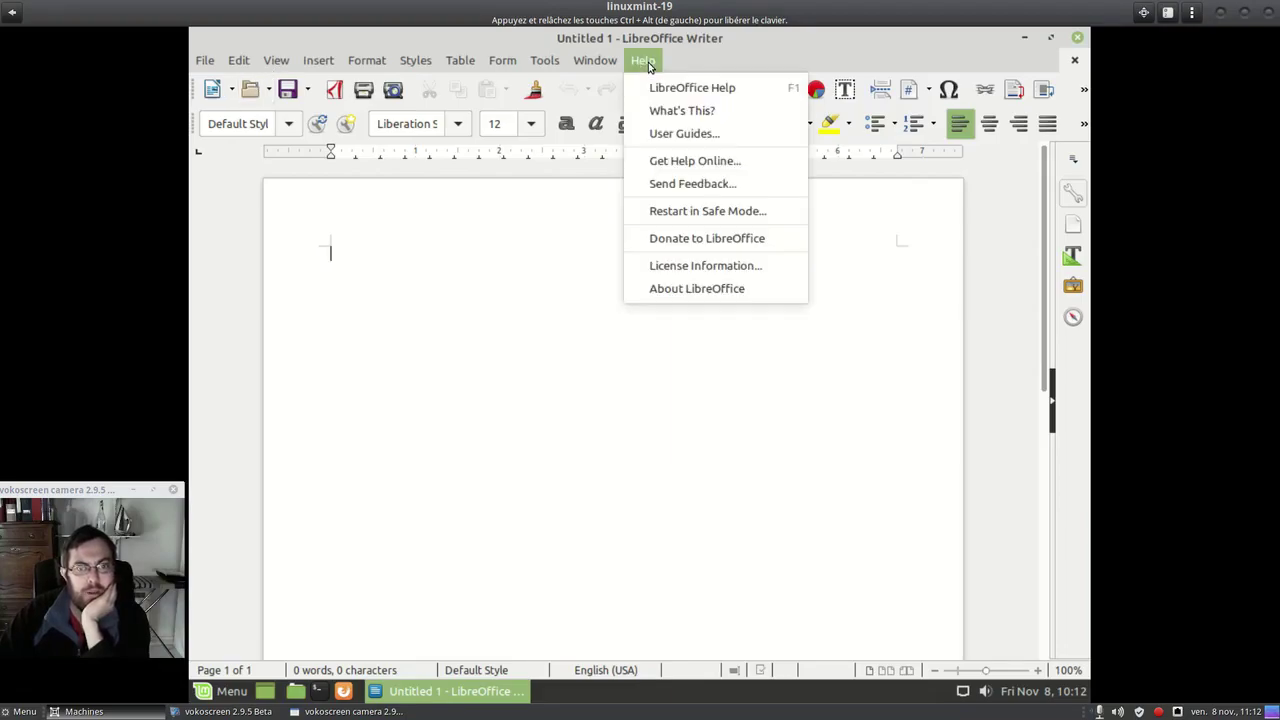
left_click(659, 275)
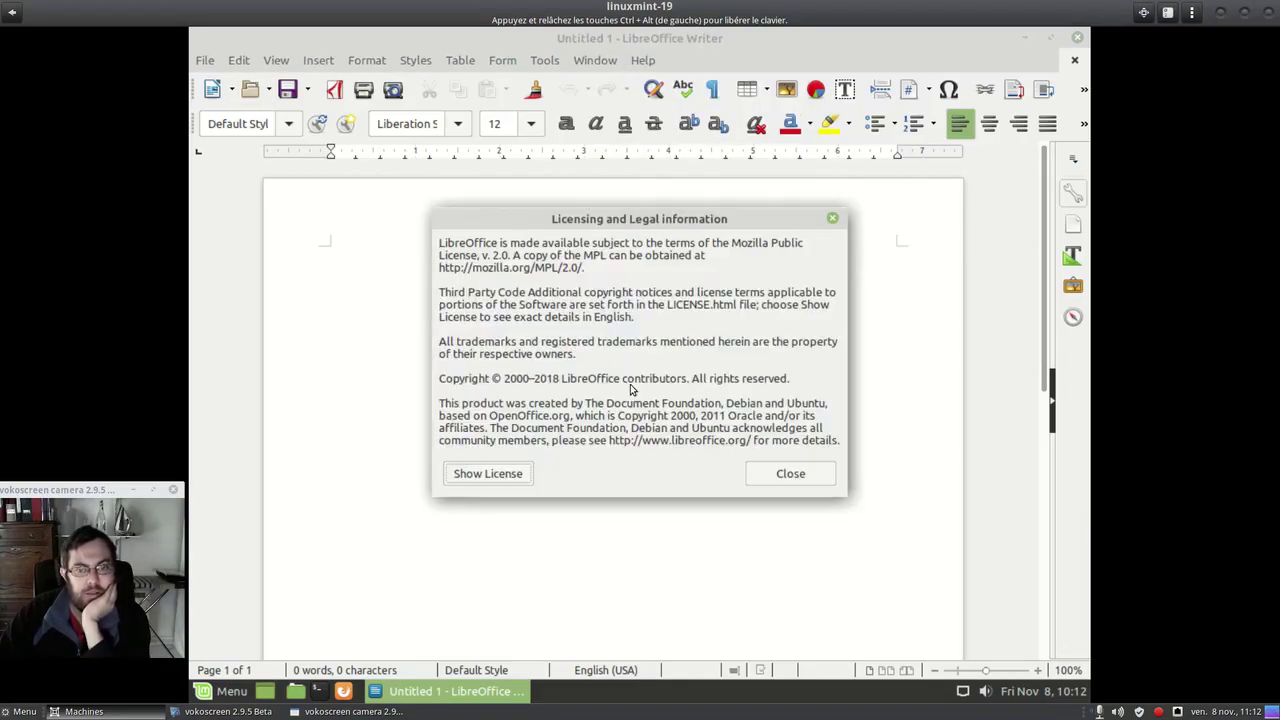
left_click(796, 478)
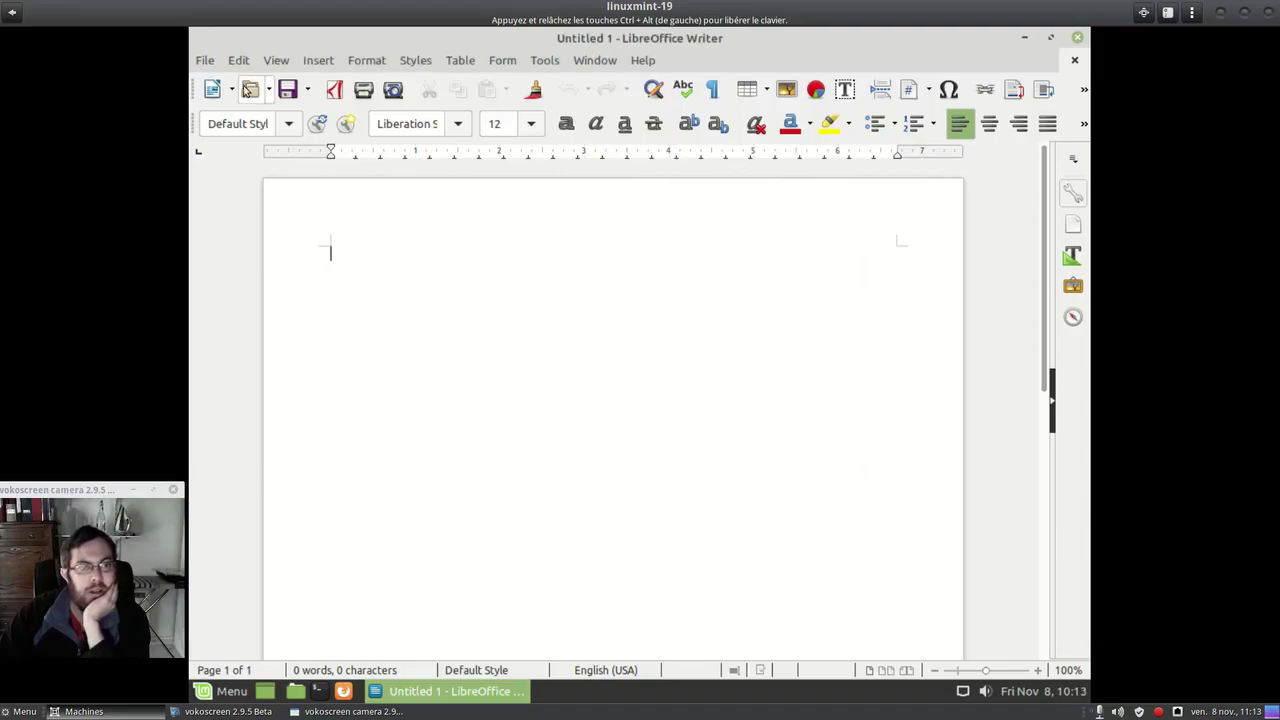
- Look over Writer's file and editing commands, then enter the sample text ";kljdskiajdlijasfk" in the blank document
left_click(210, 63)
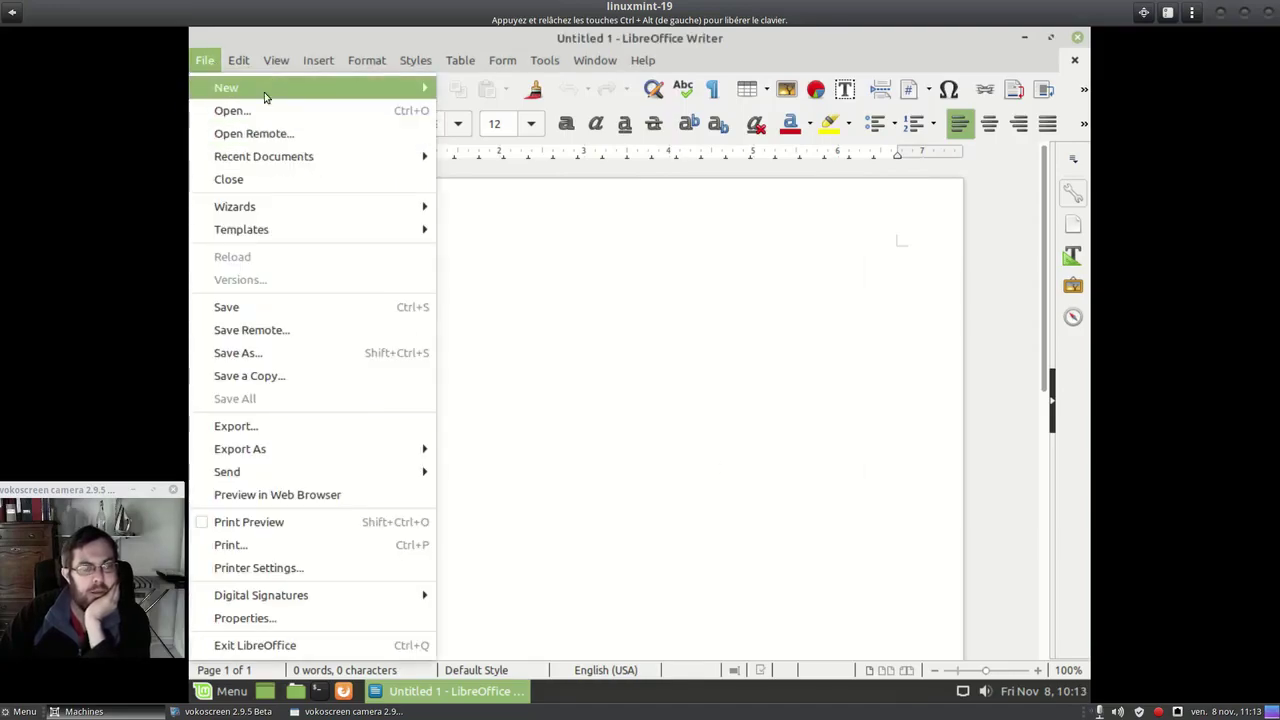
left_click(527, 250)
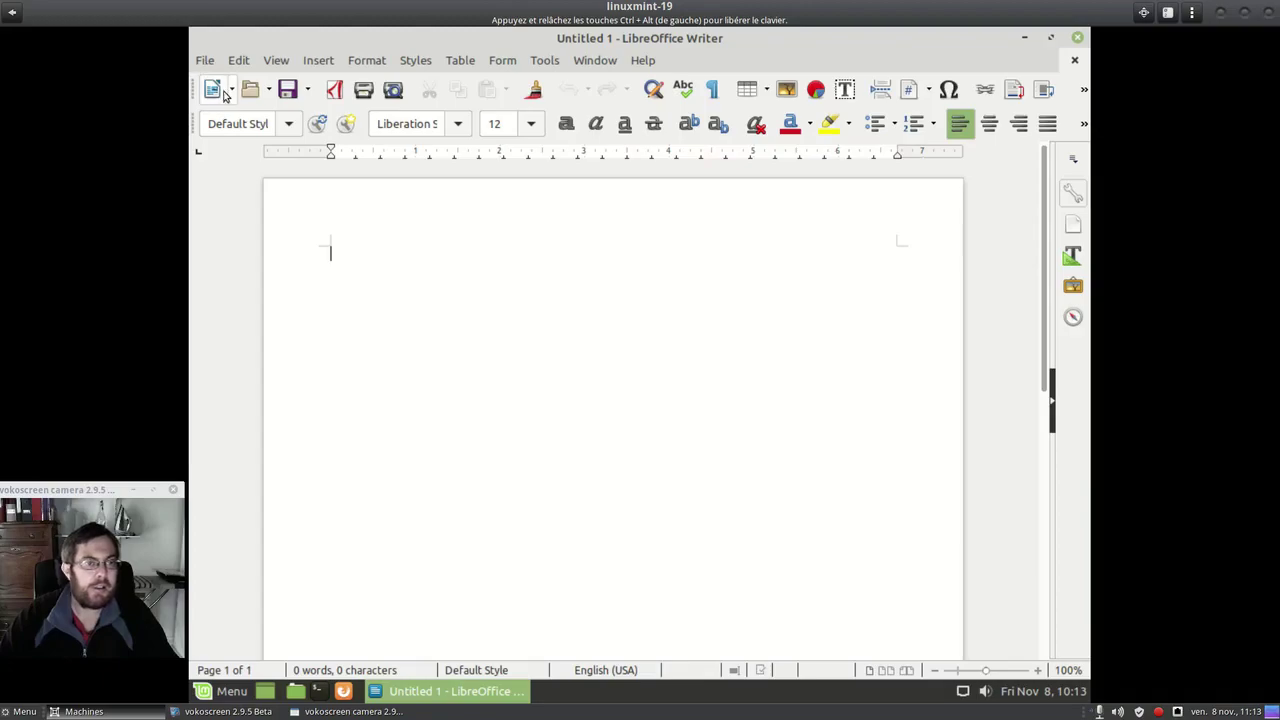
left_click(238, 60)
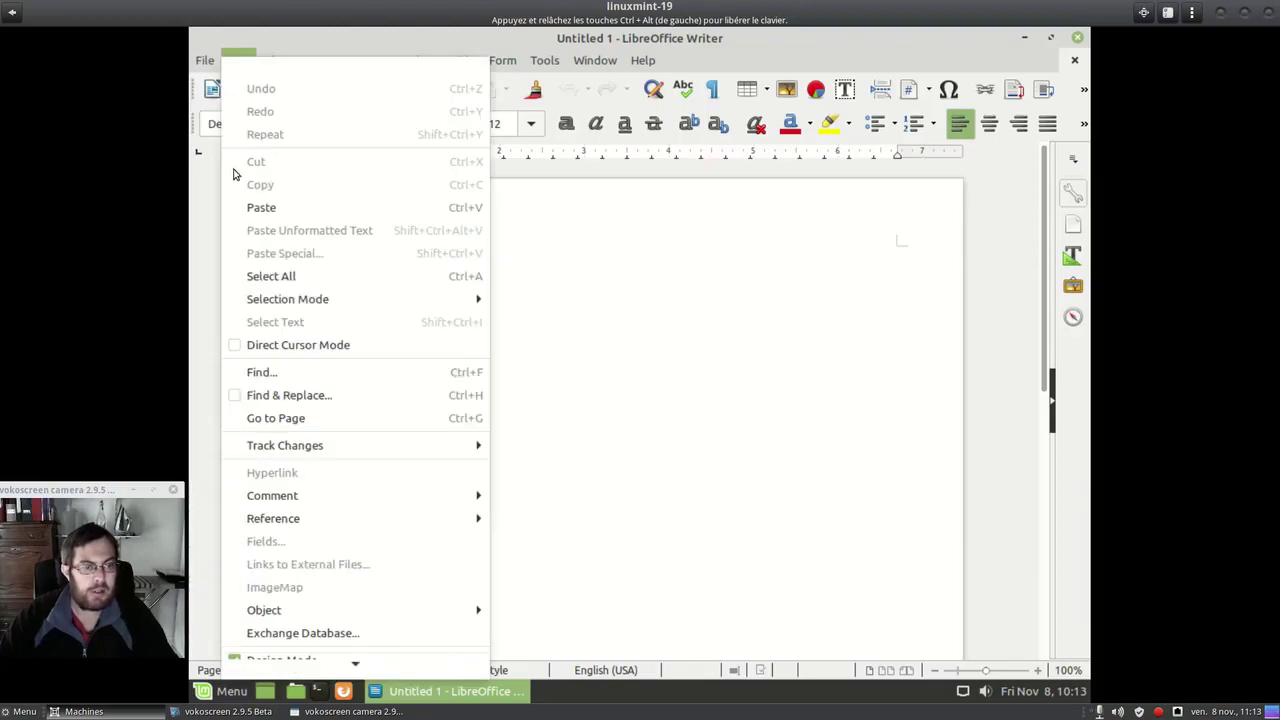
left_click(594, 270)
type(";kljdskiajdlijasfk")
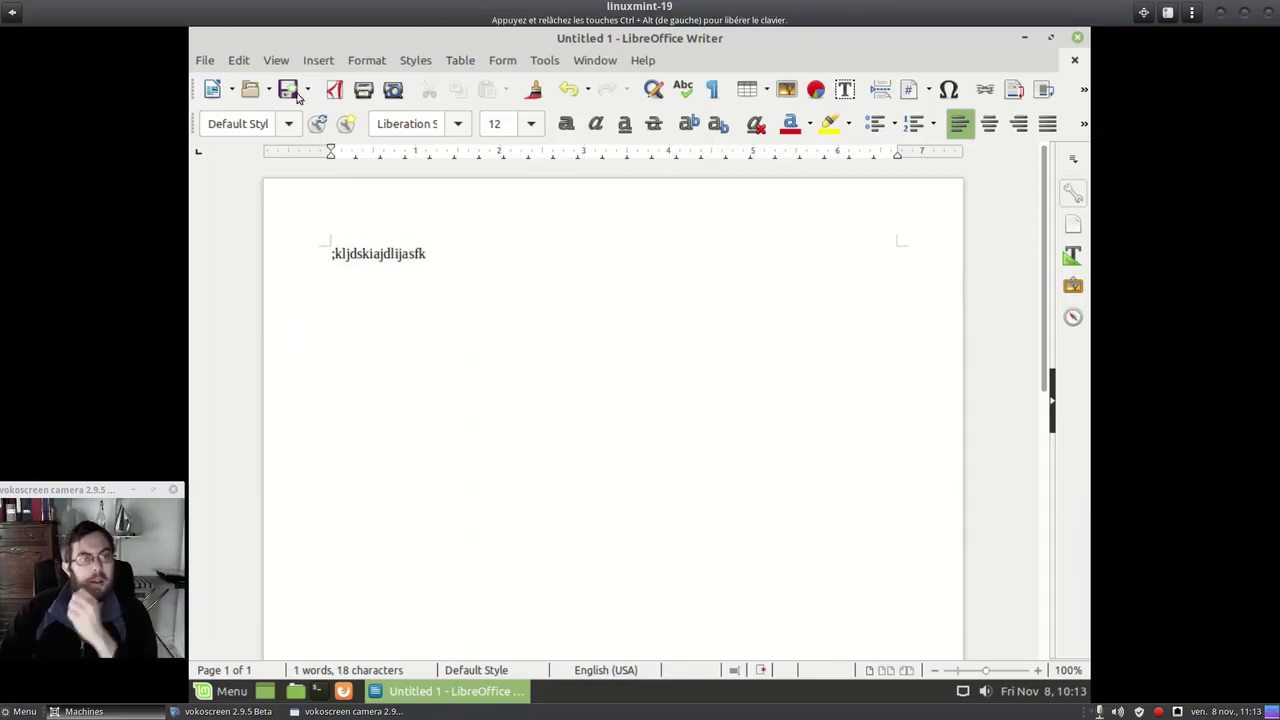
- Save the document as Untitled 1 in Documents, keeping the Microsoft Word 2007-2013 XML (.docx) format, and close Writer
left_click(204, 60)
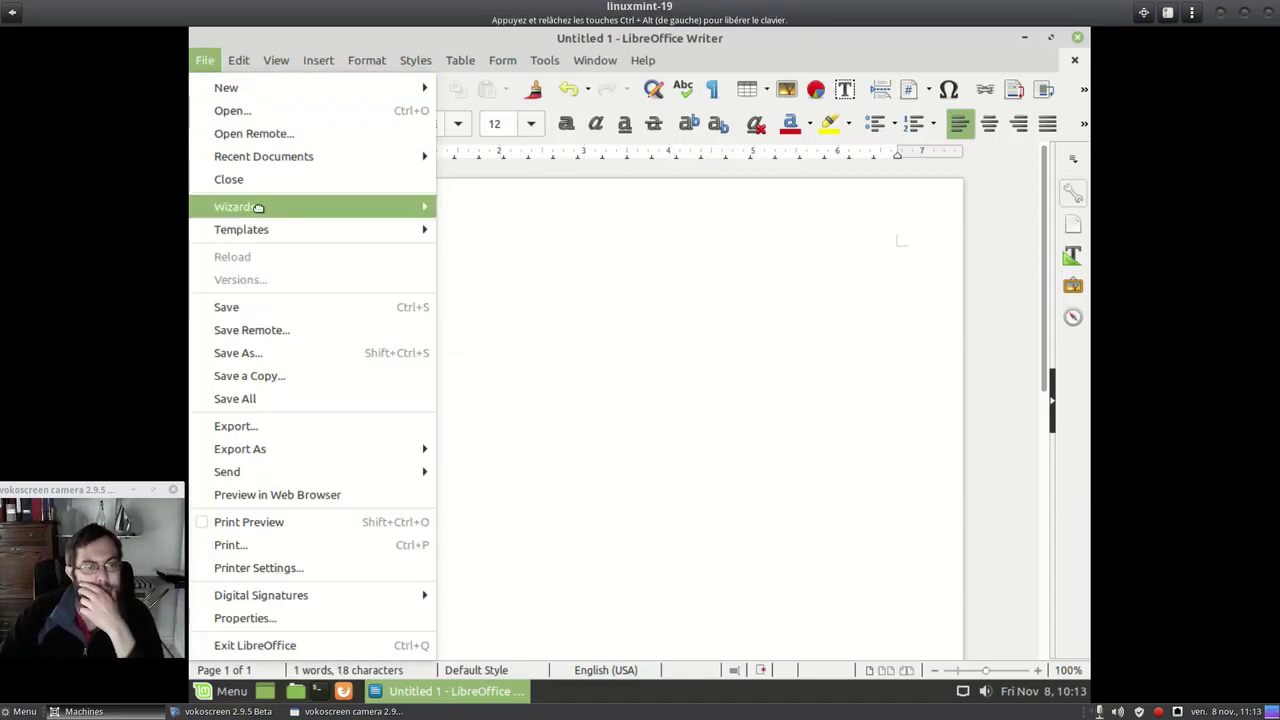
left_click(287, 309)
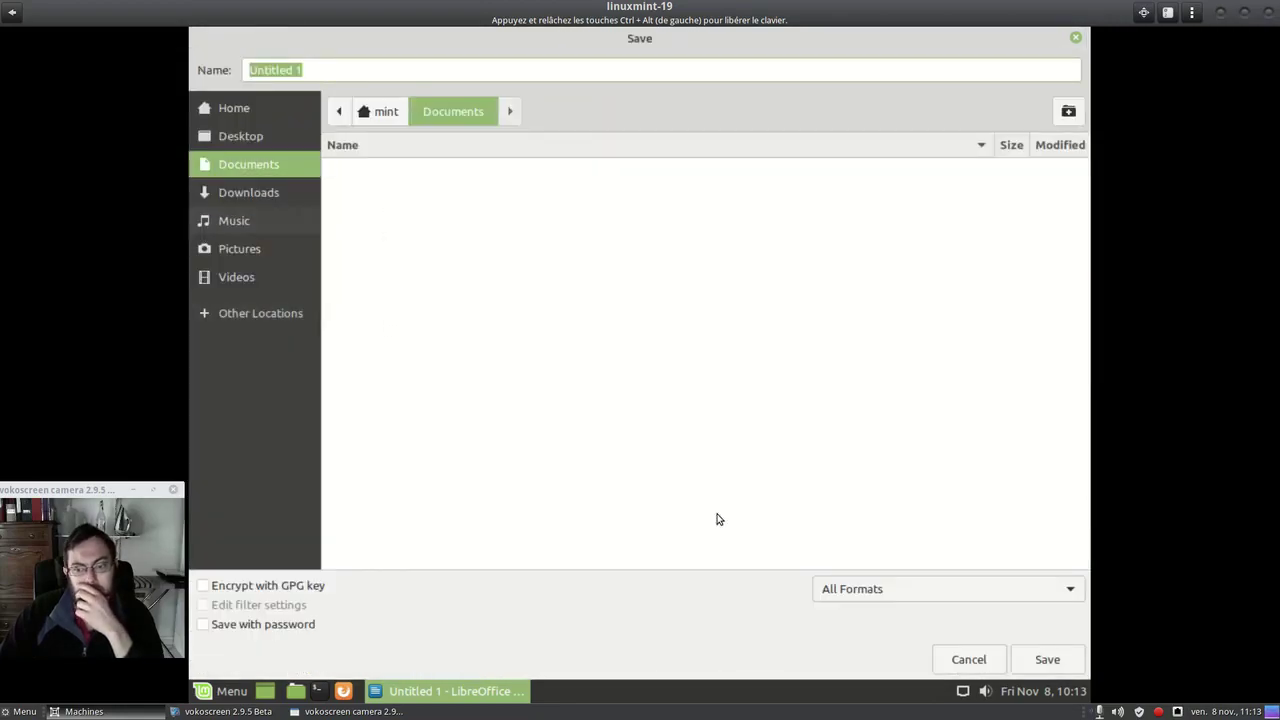
left_click(1022, 592)
scroll(1034, 558, "down", 1)
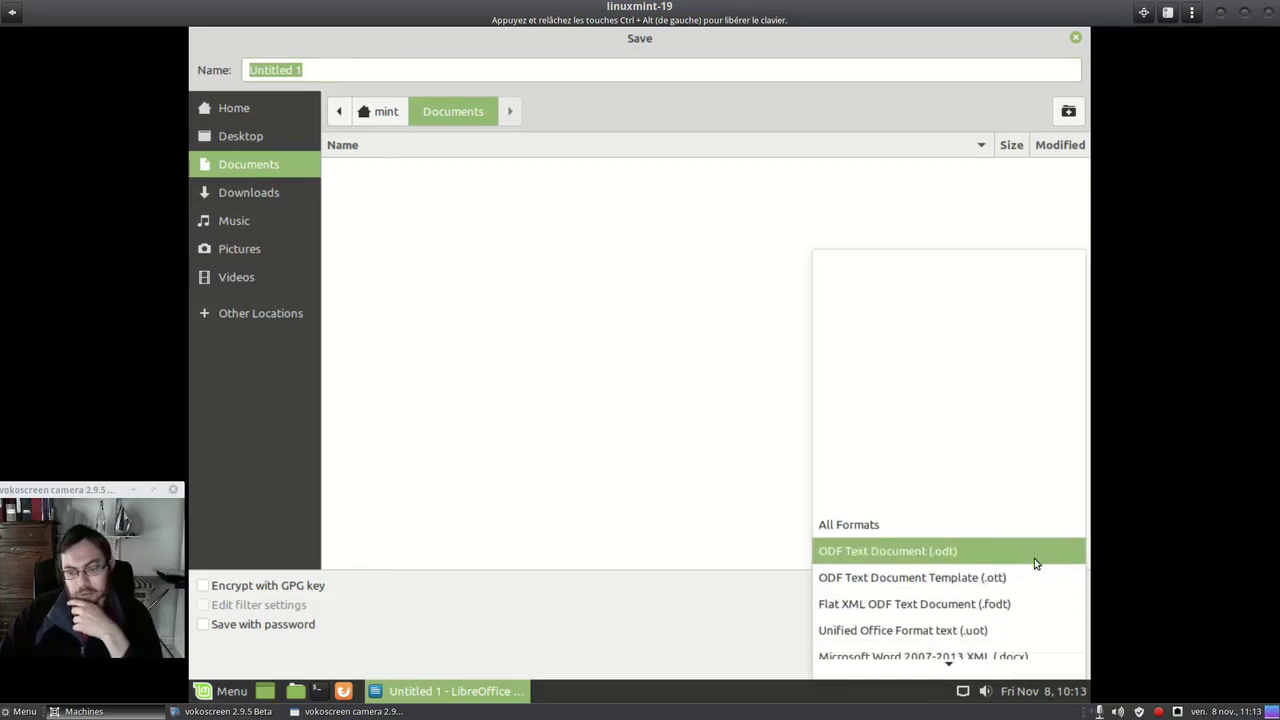
scroll(1035, 500, "down", 3)
scroll(1035, 466, "down", 3)
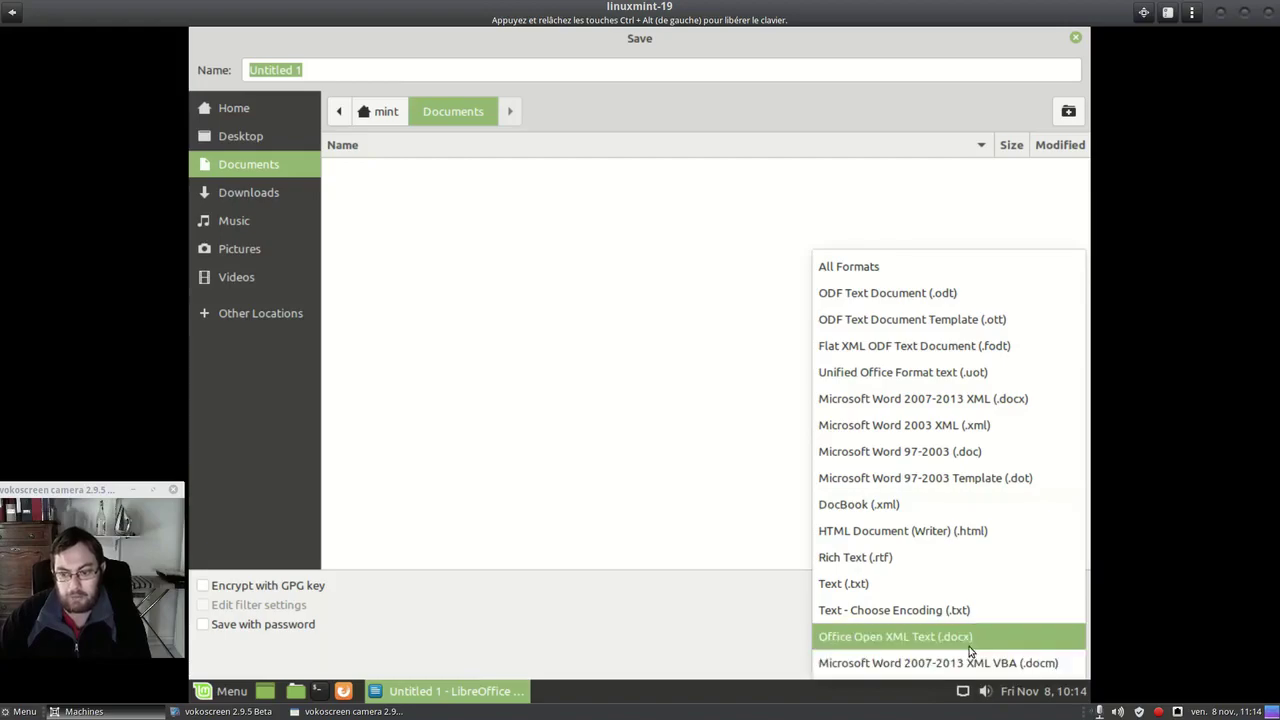
left_click(992, 404)
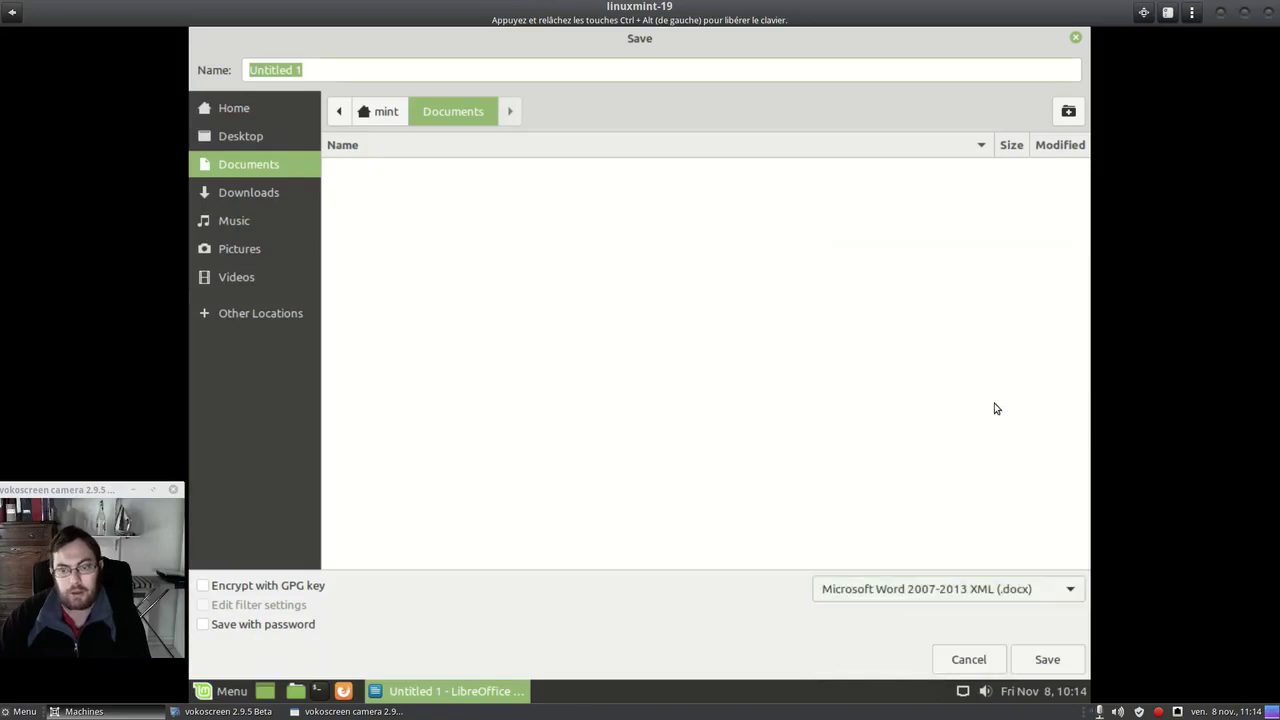
left_click(1046, 662)
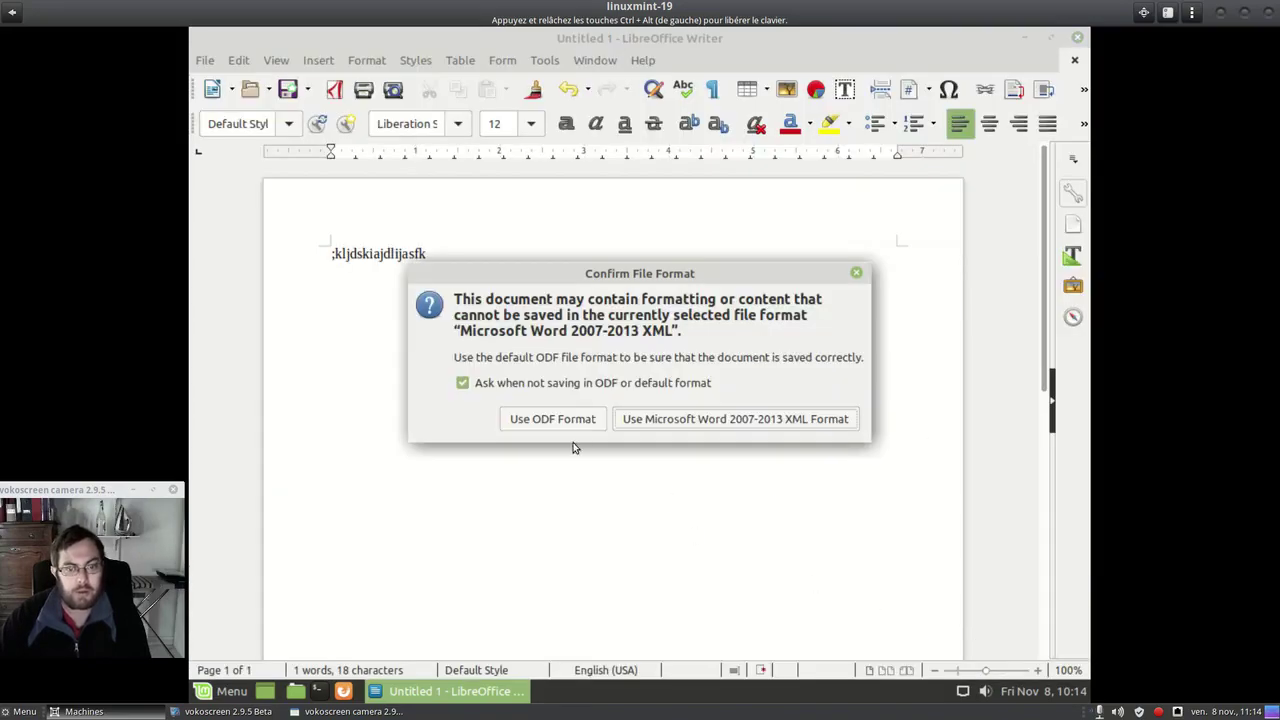
left_click(661, 420)
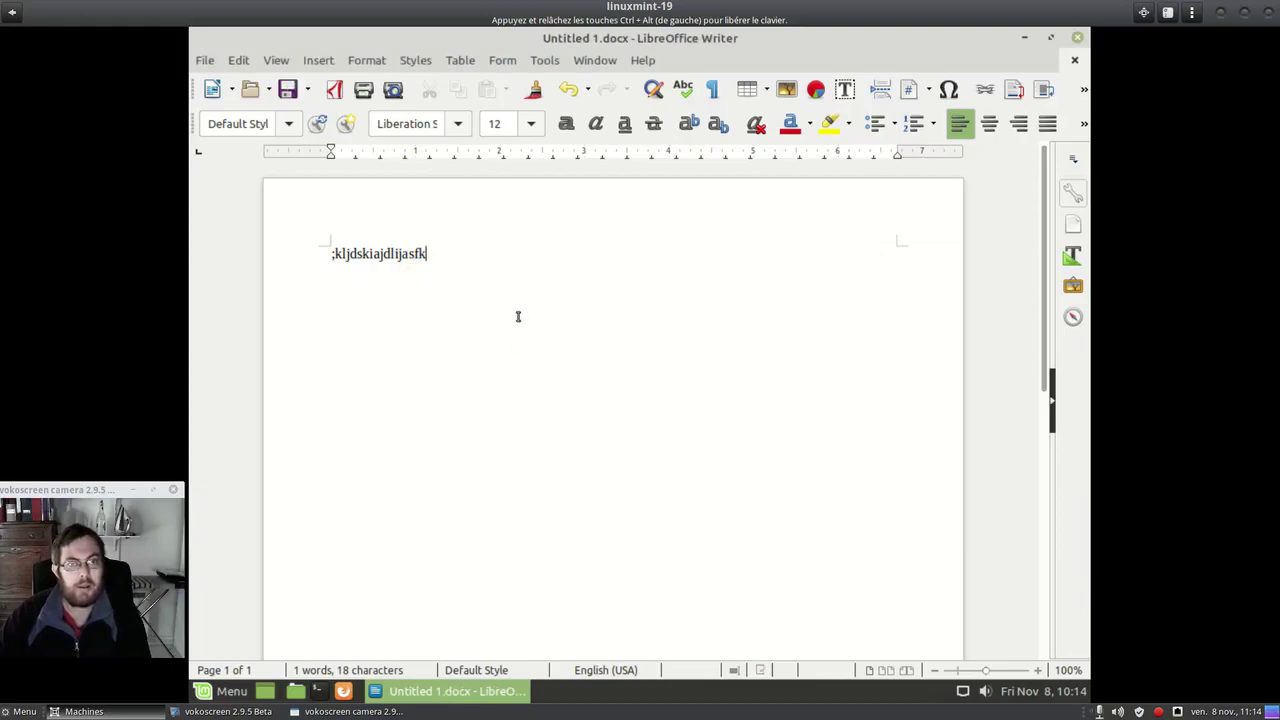
left_click(1078, 38)
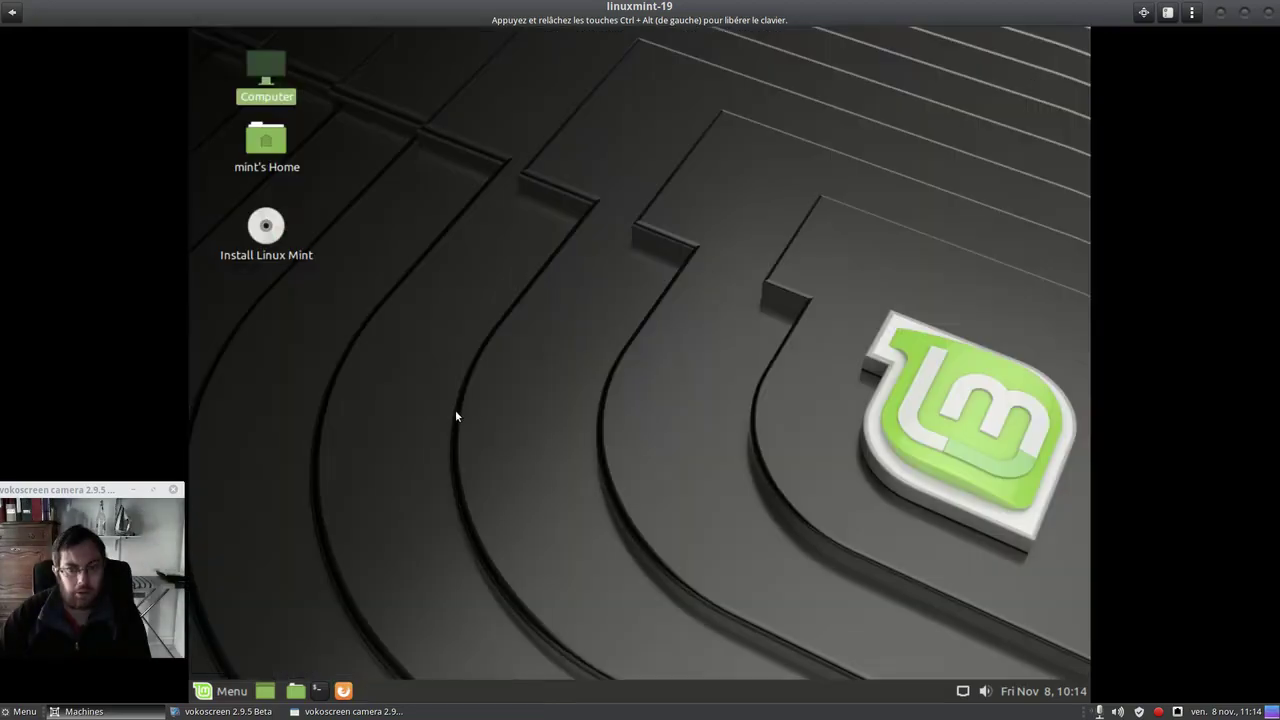
- Examine the properties of Untitled 1.docx in the home folder's Documents folder, then return to the mint home folder
double_click(266, 140)
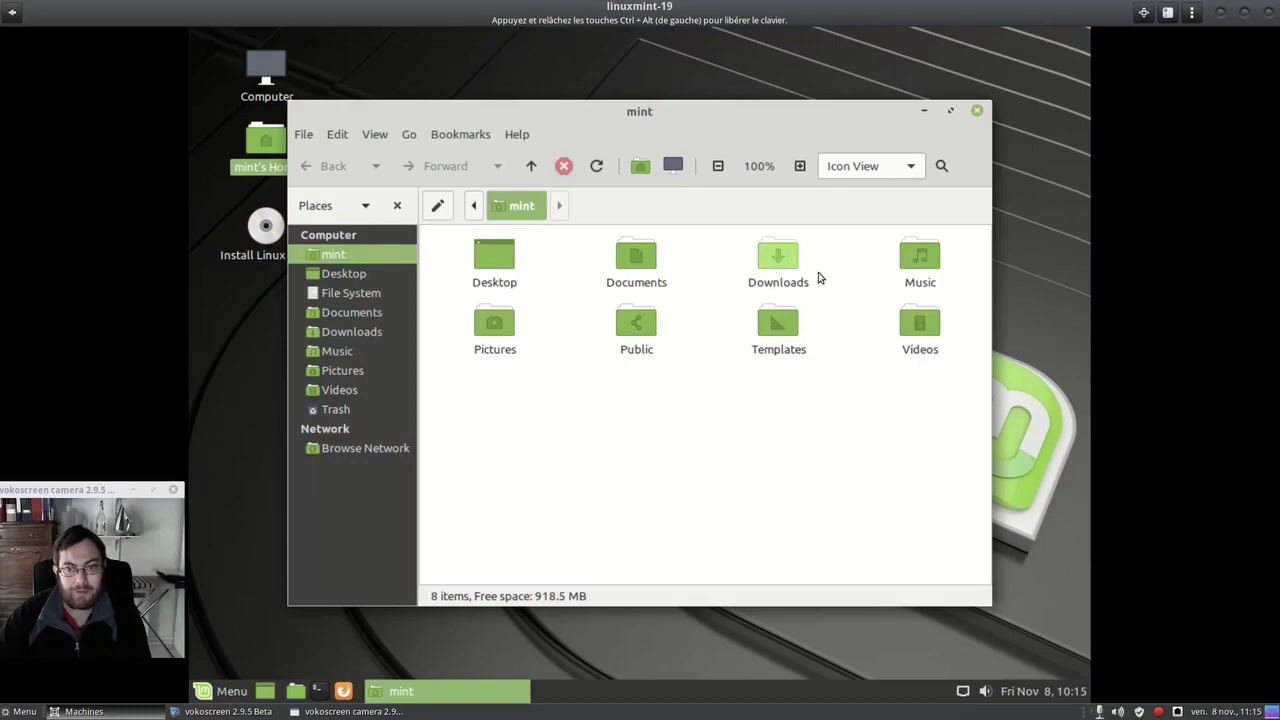
left_click(649, 268)
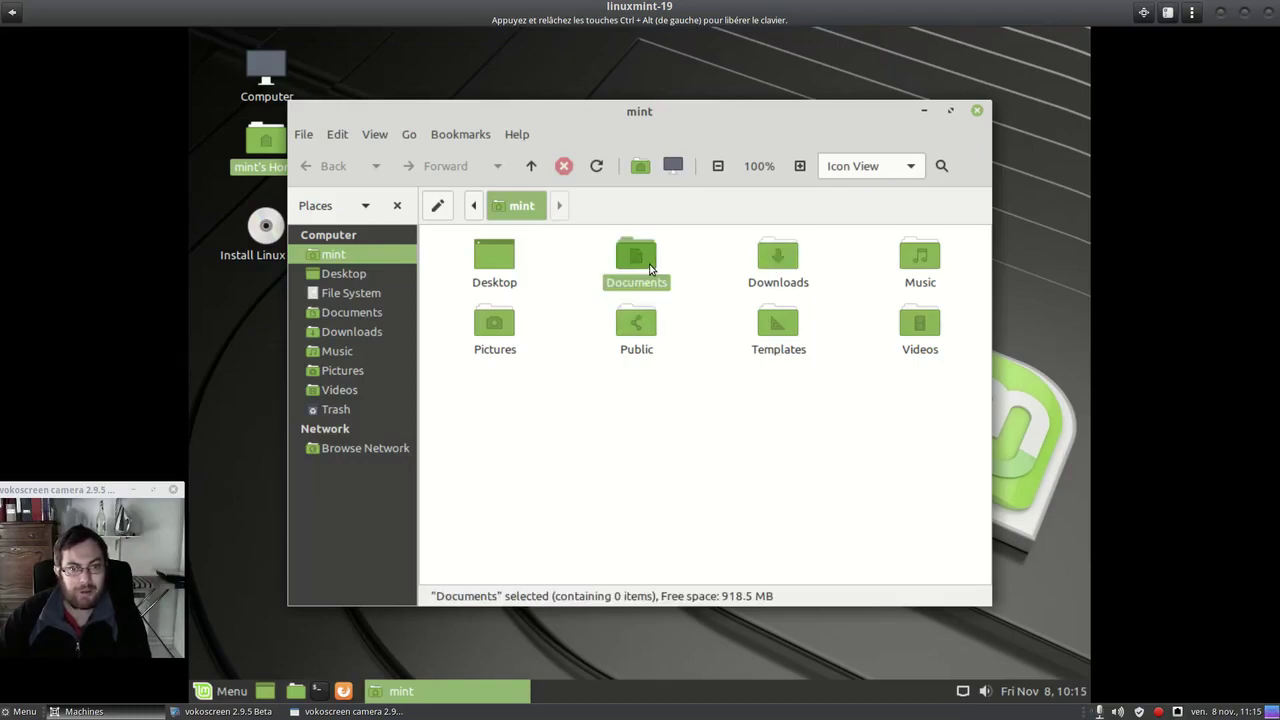
double_click(649, 268)
left_click(494, 280)
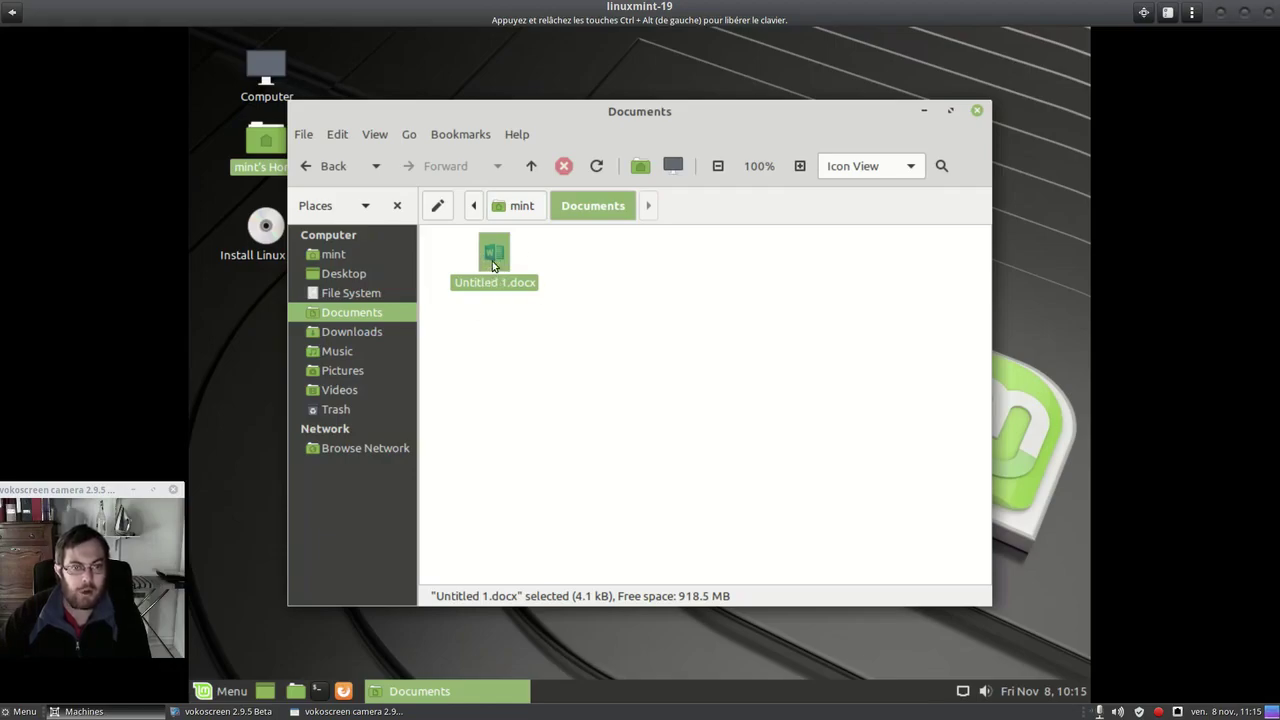
right_click(492, 264)
left_click(560, 645)
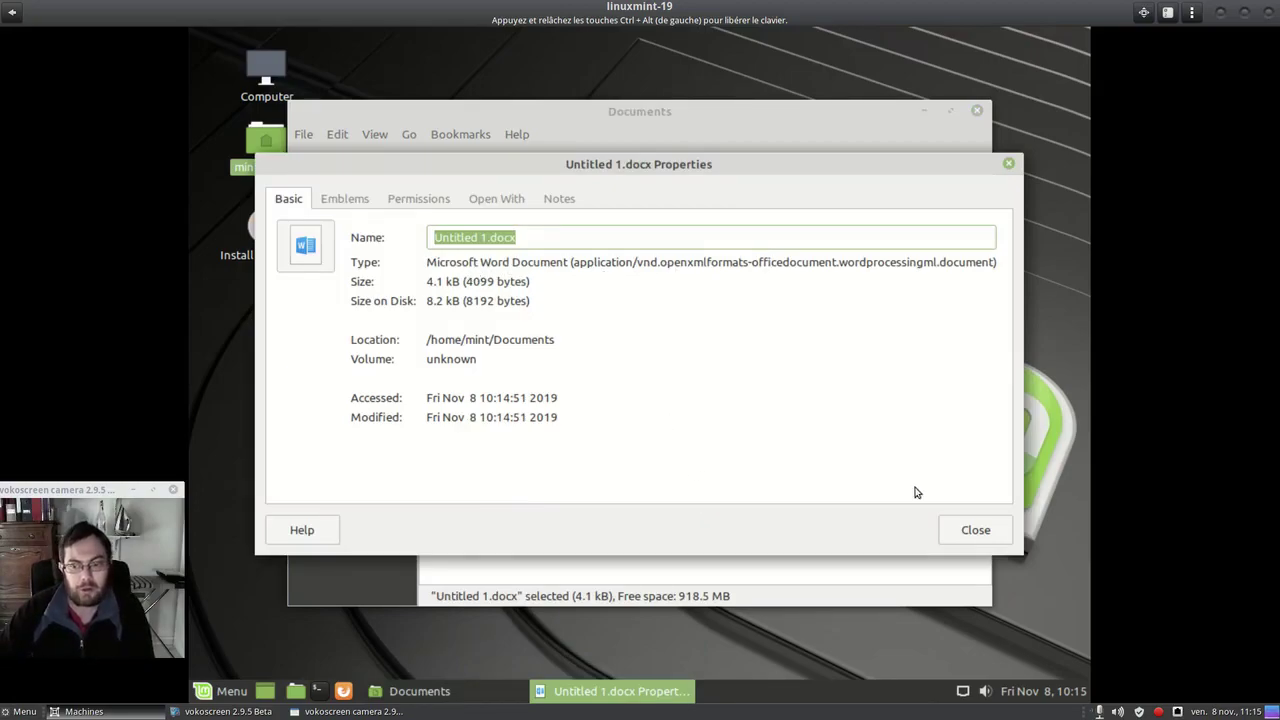
left_click(972, 531)
left_click(333, 166)
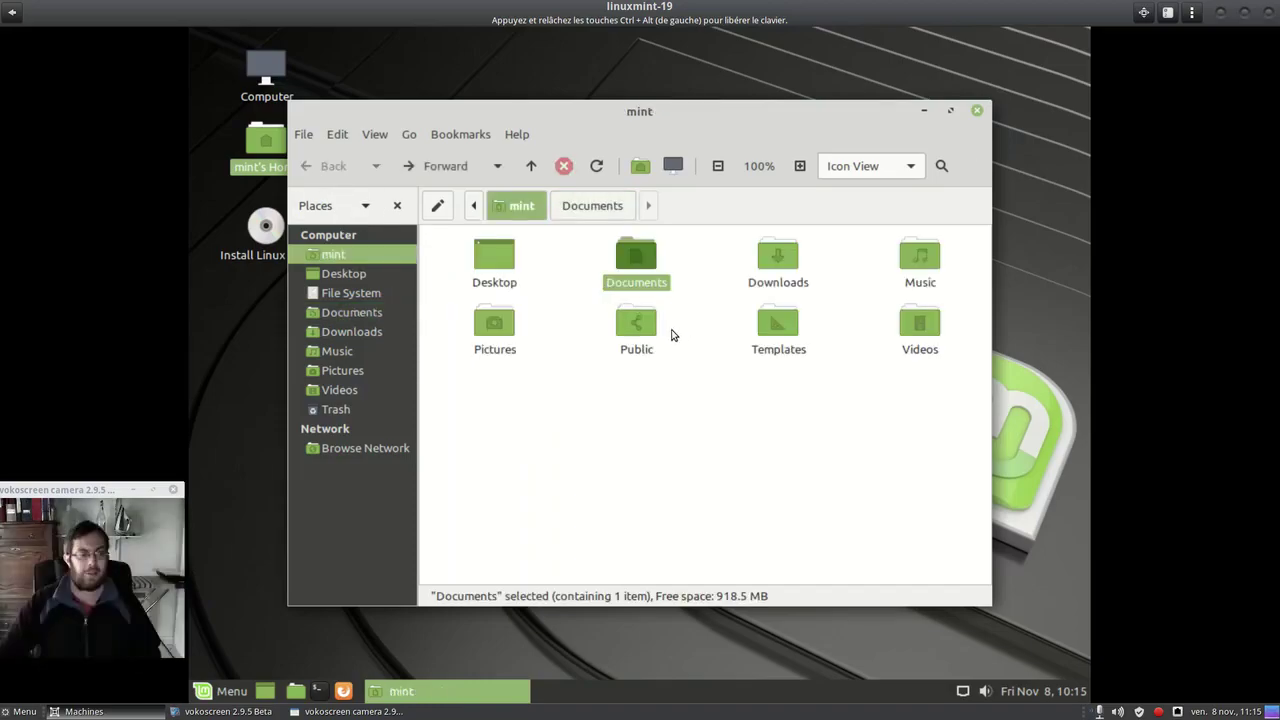
left_click_drag(98, 490, 649, 43)
mouse_move(656, 90)
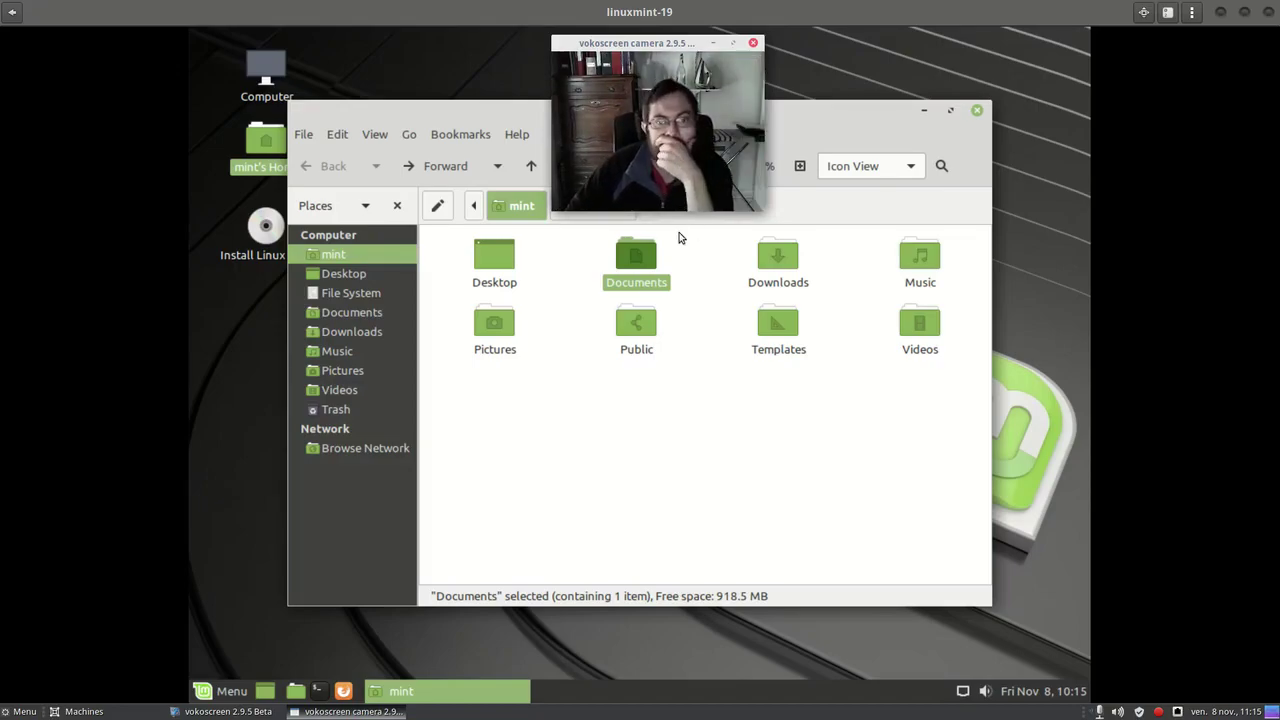
left_click_drag(636, 44, 89, 470)
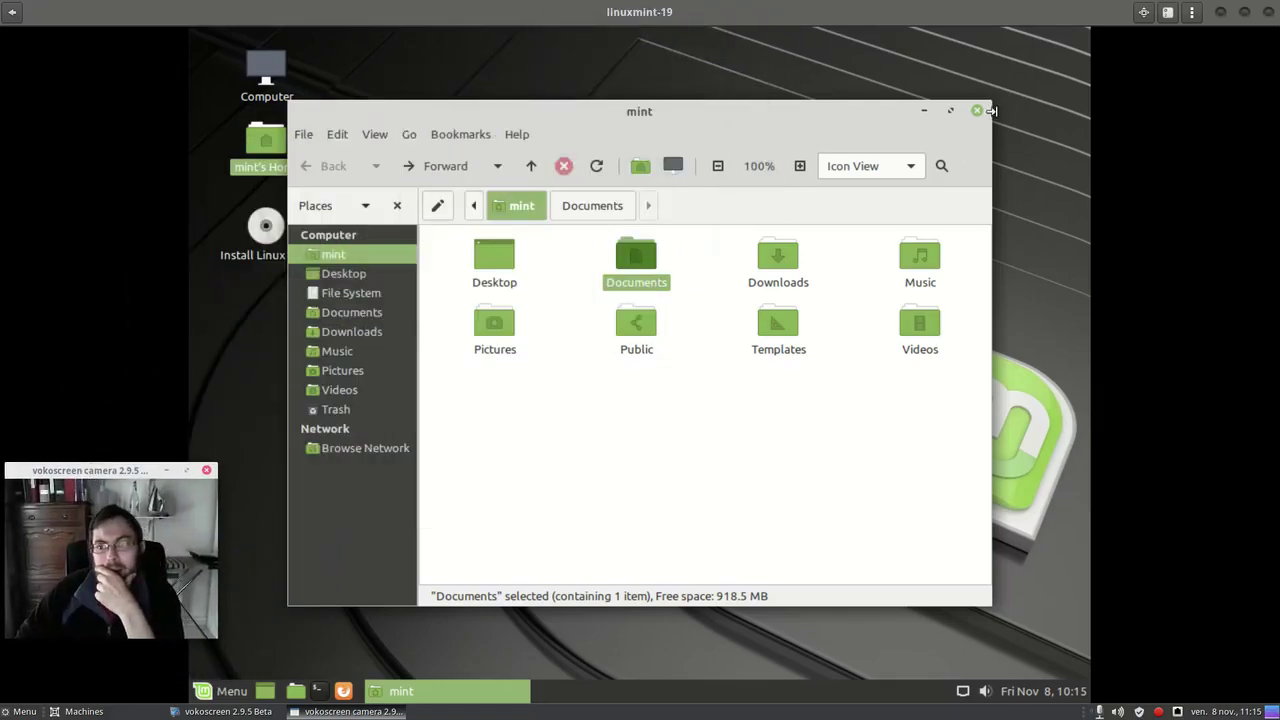
- Close the mint home folder window and launch Software Manager from the Administration applications
left_click(977, 110)
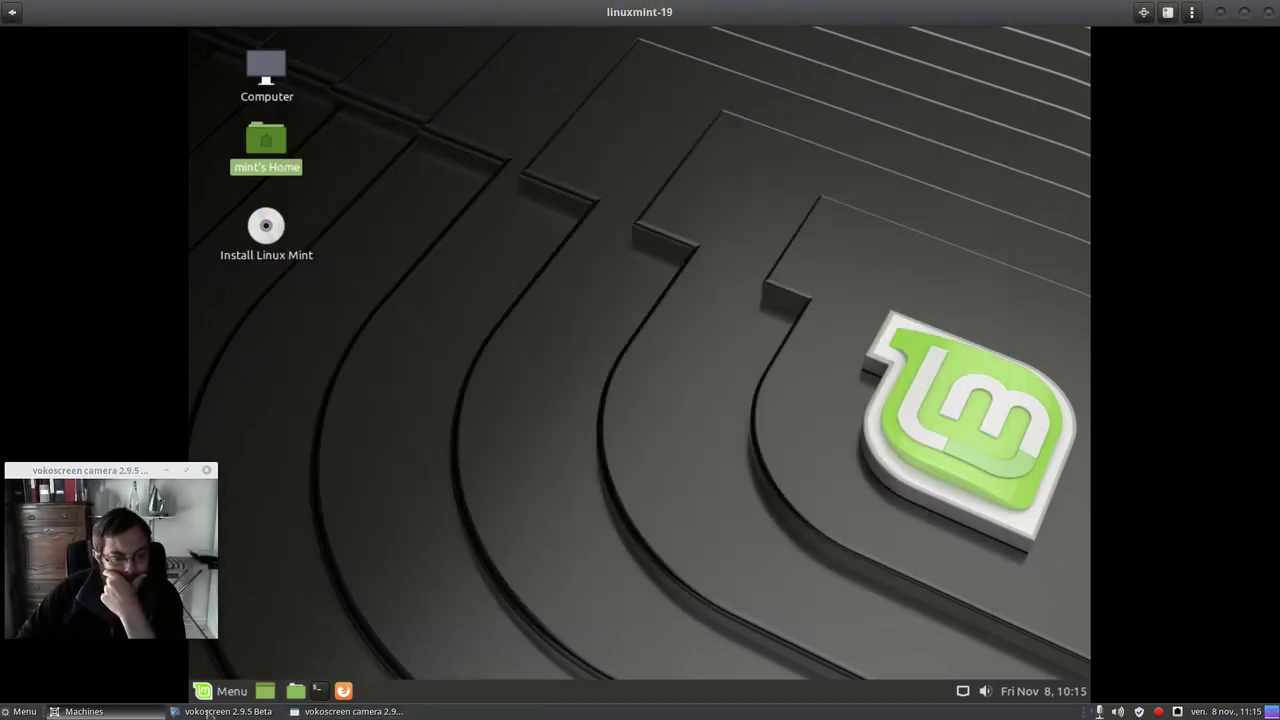
left_click(218, 692)
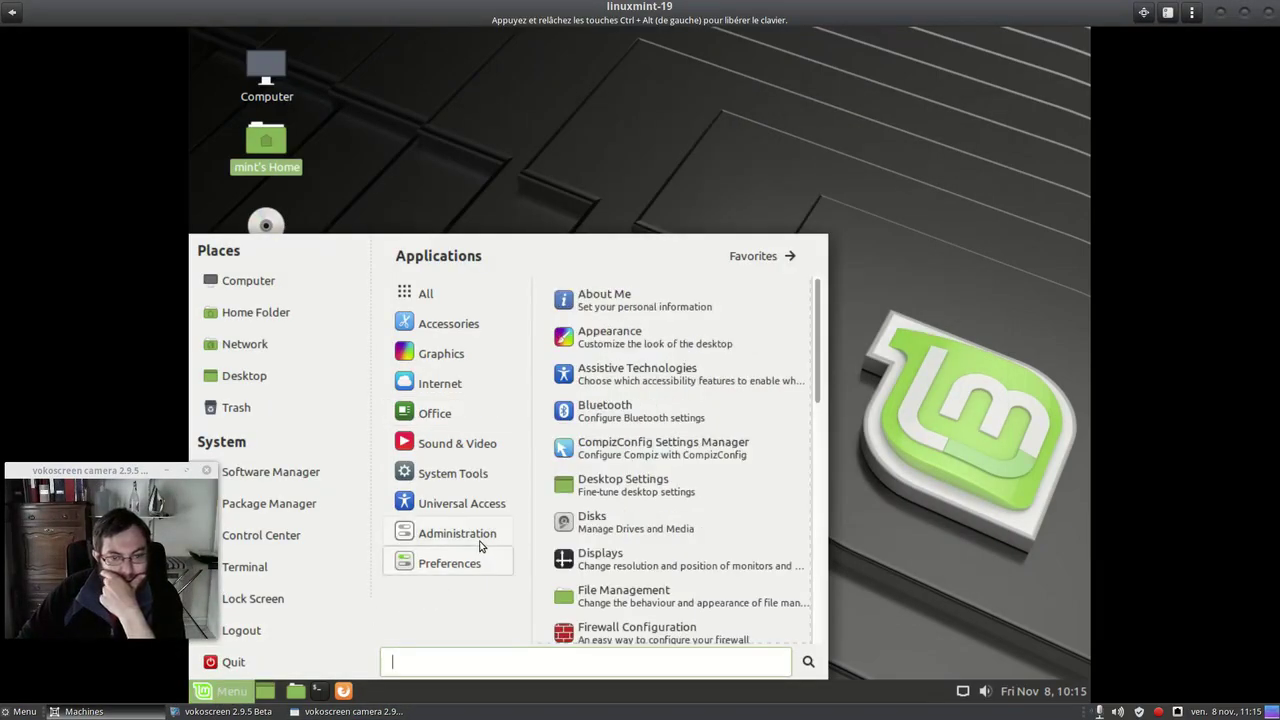
mouse_move(486, 540)
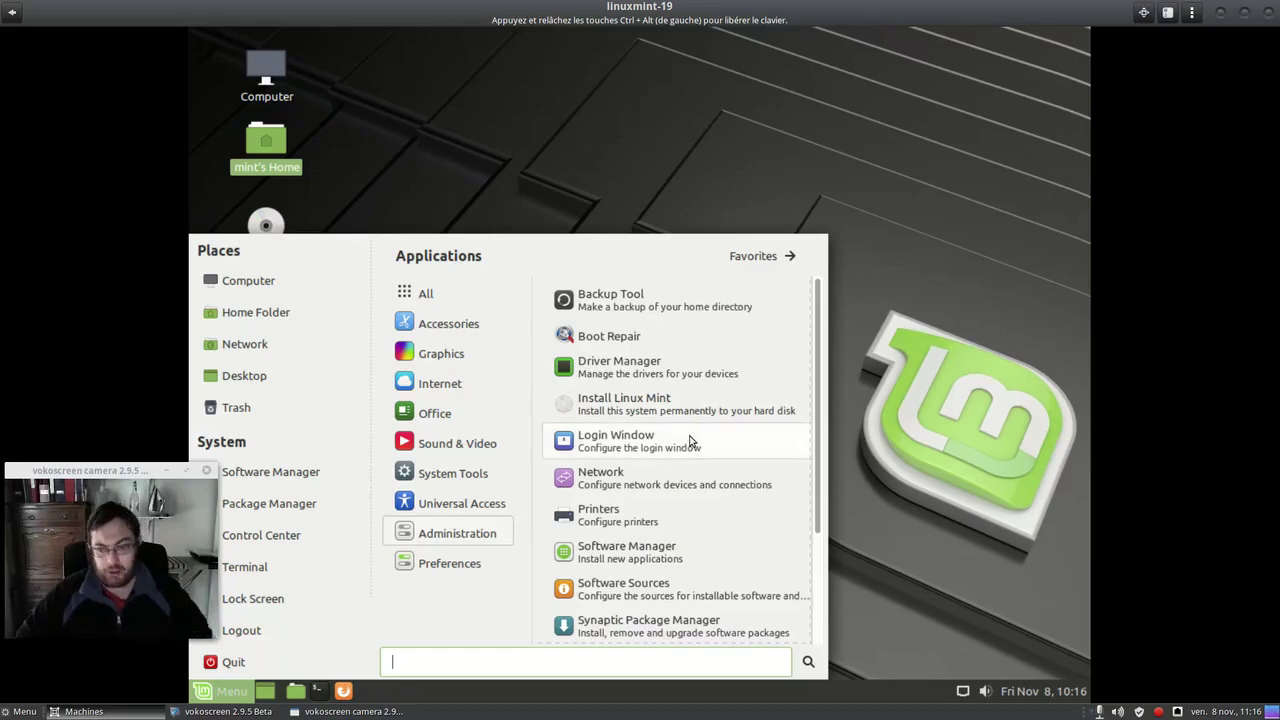
left_click(688, 552)
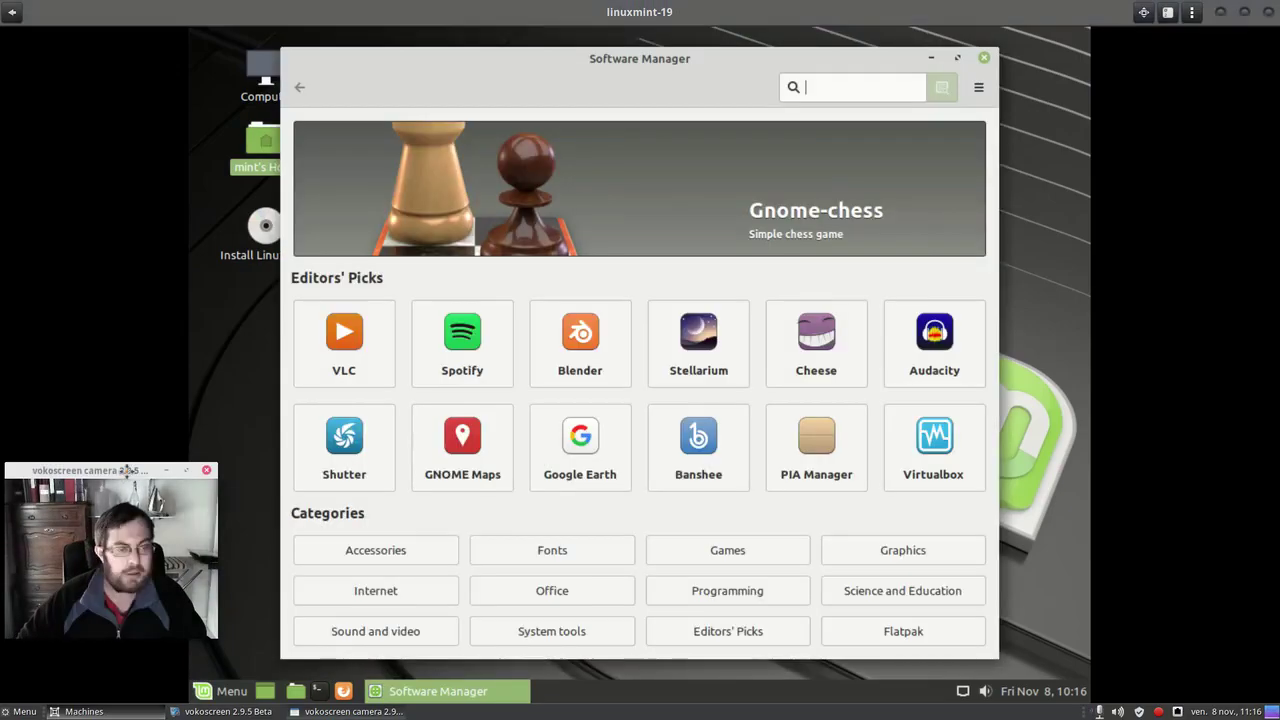
- Move the camera preview and the Software Manager window apart, check Software Manager's version details, and close the dialog
left_click_drag(125, 470, 689, 8)
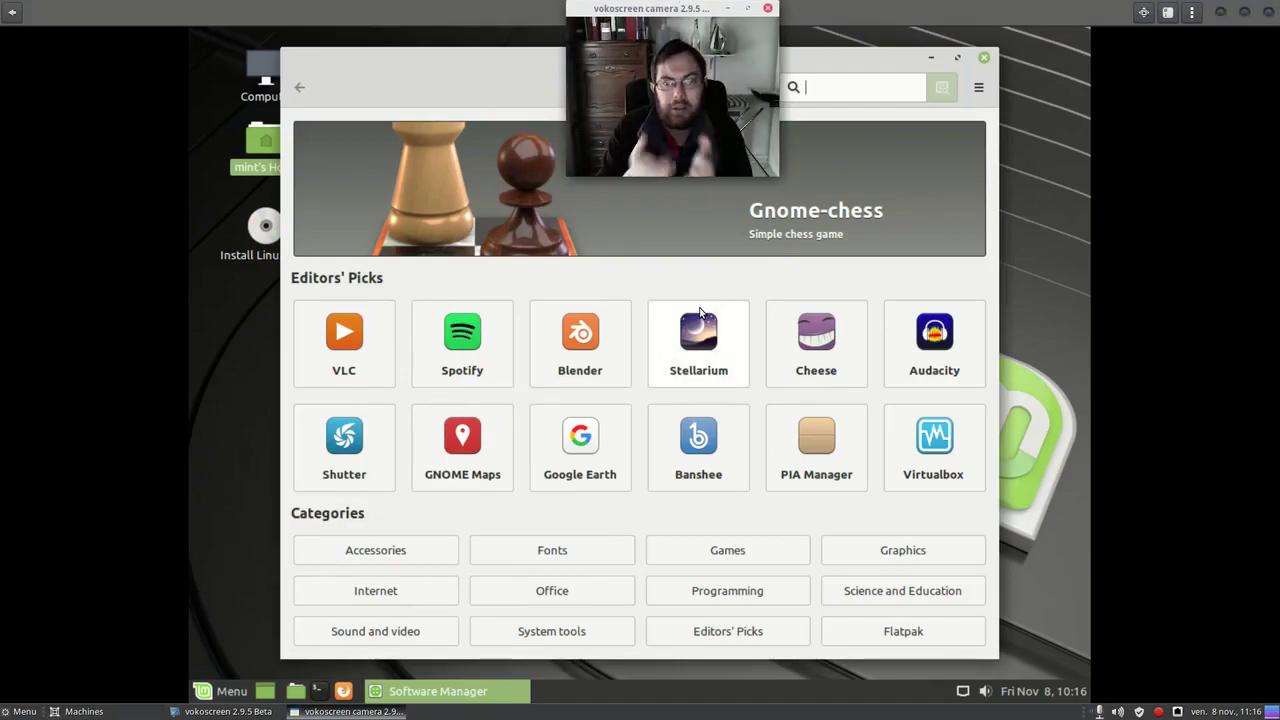
left_click_drag(444, 89, 439, 190)
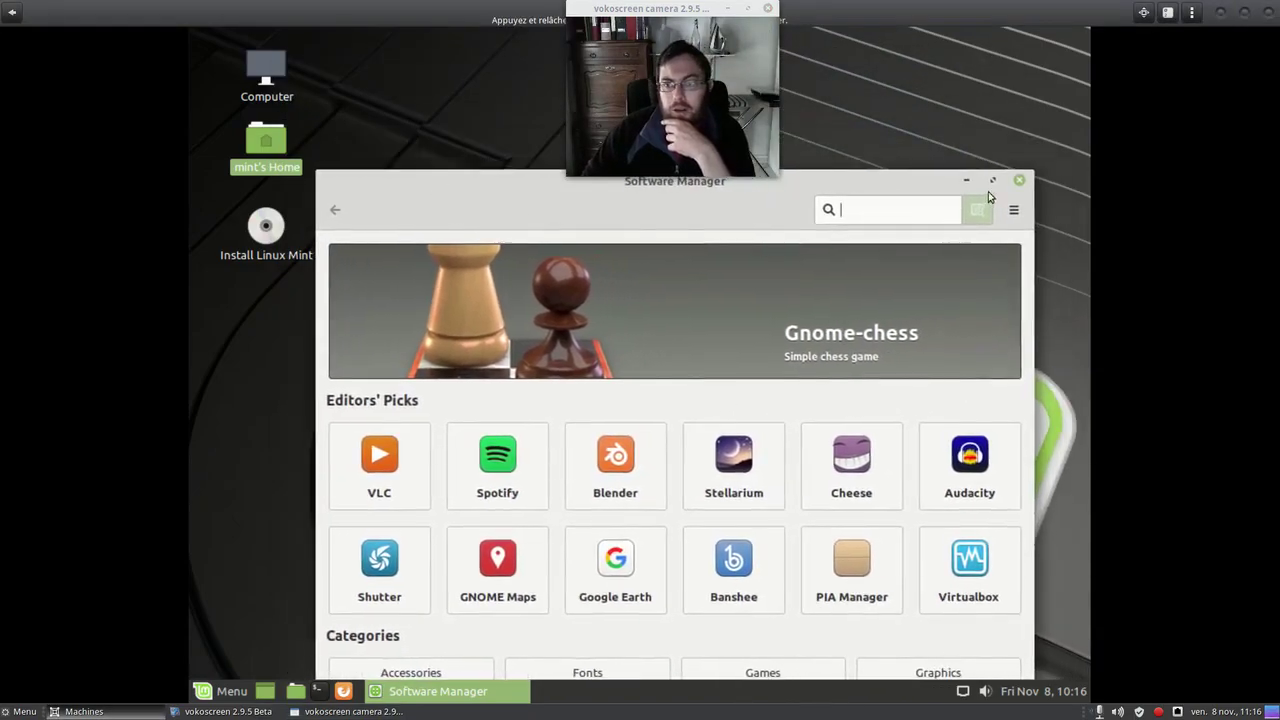
left_click(1014, 210)
left_click(760, 330)
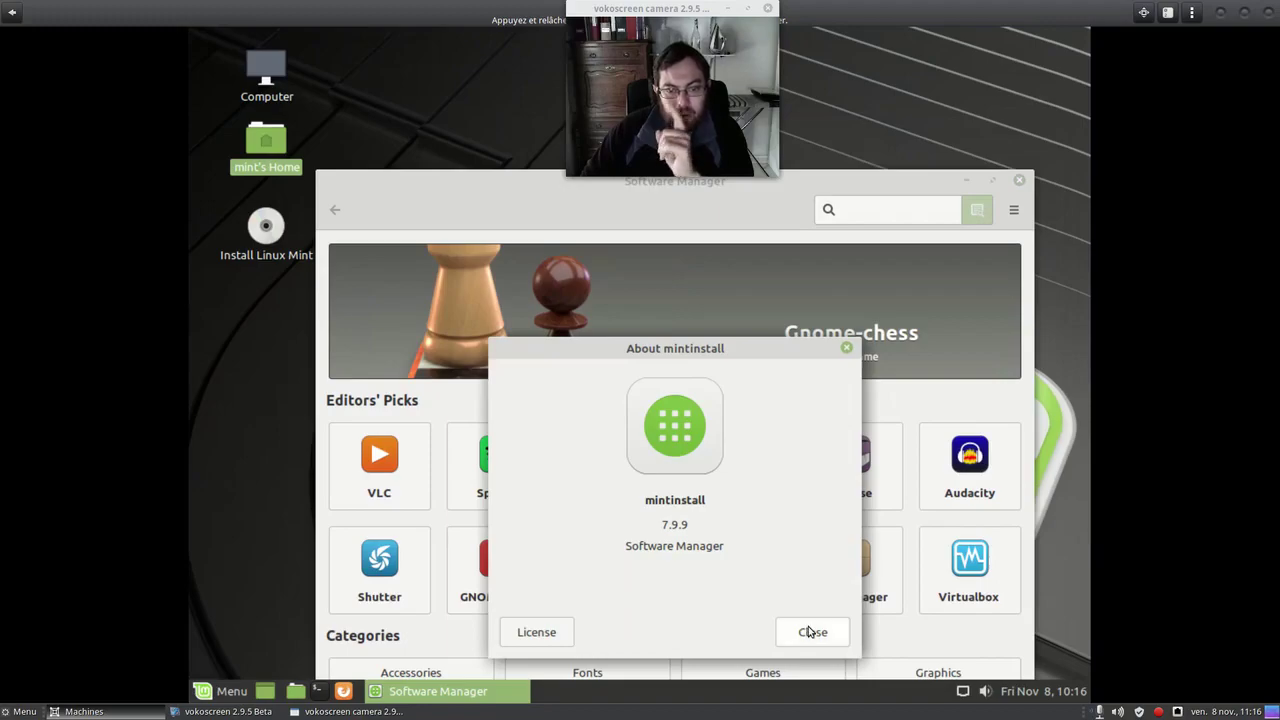
left_click(847, 347)
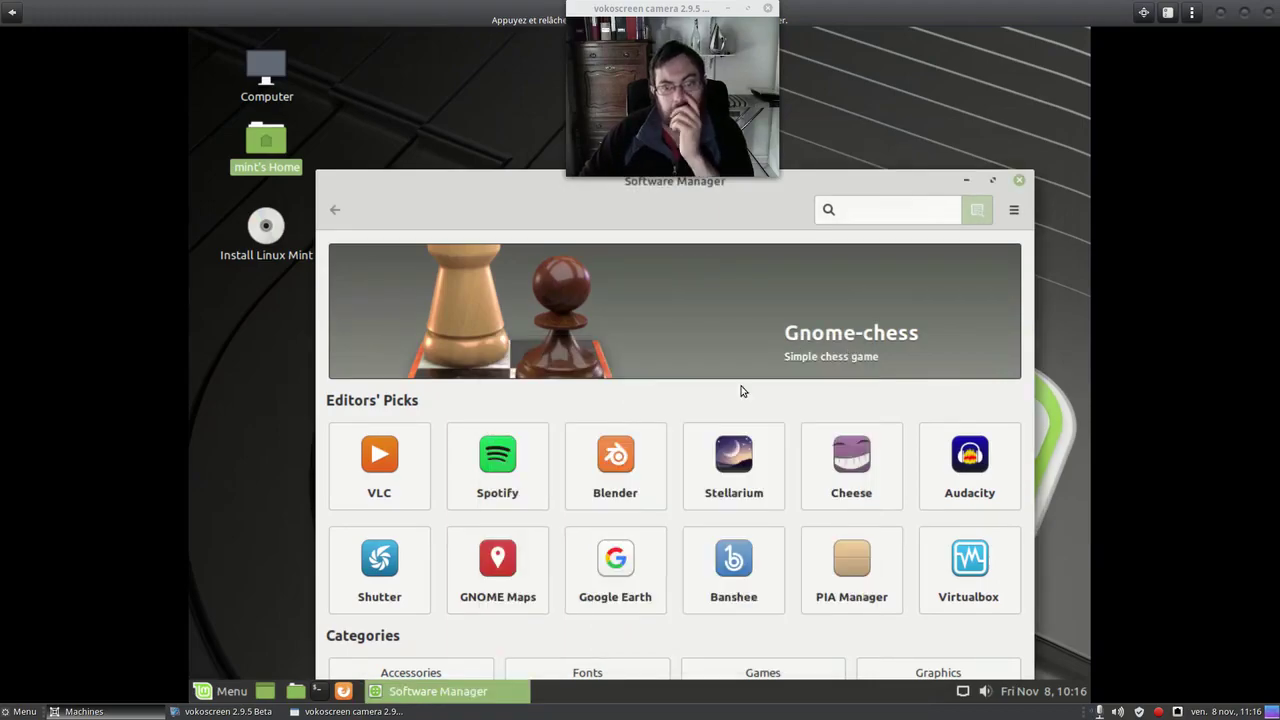
- Install VLC from the Editors' Picks in Software Manager and look through its description page
left_click(390, 489)
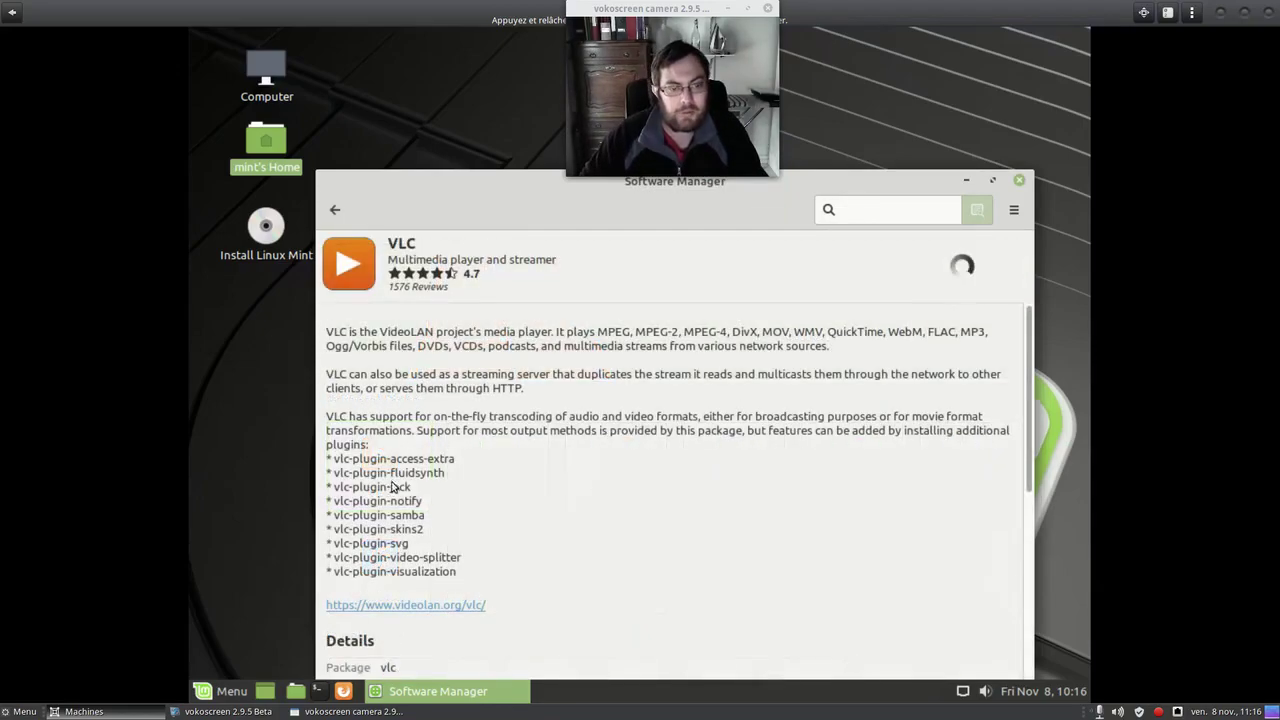
scroll(544, 360, "down", 1)
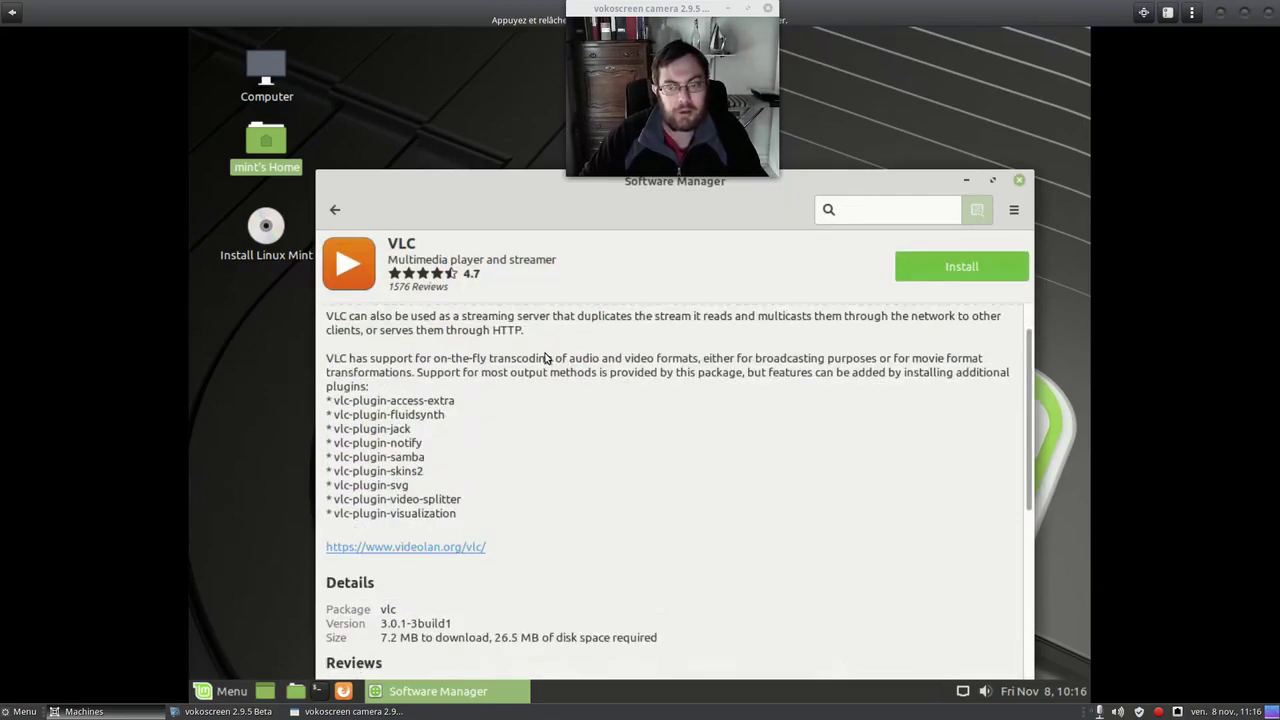
left_click(971, 275)
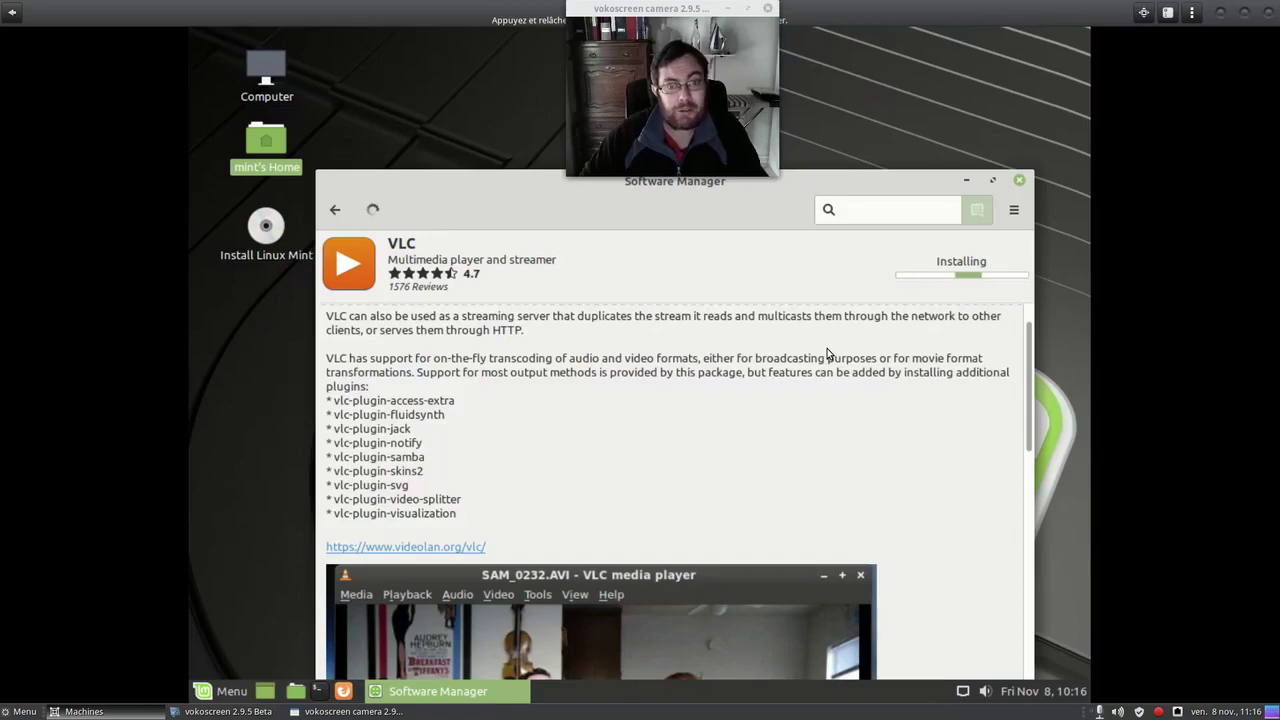
left_click(800, 592)
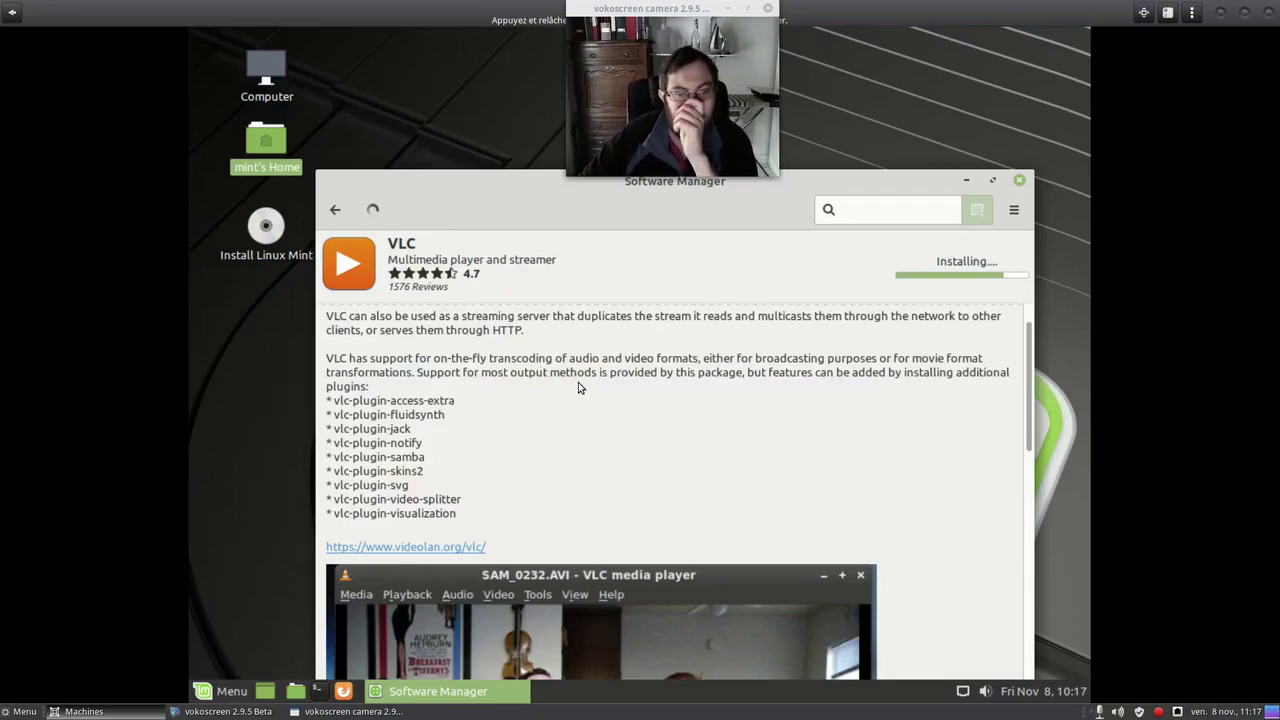
scroll(579, 385, "down", 5)
scroll(585, 380, "up", 6)
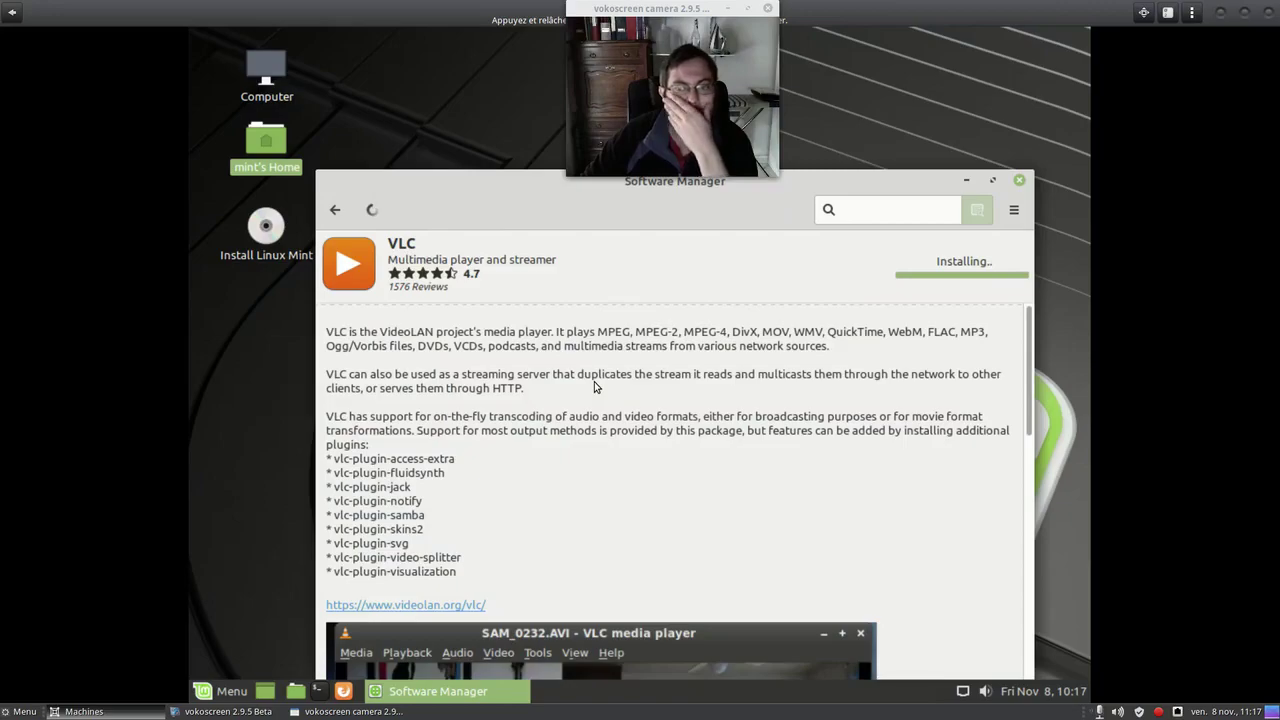
- Launch VLC from its Software Manager page, accept the network access policy with metadata access allowed, and move the player clear of the camera preview
left_click(944, 278)
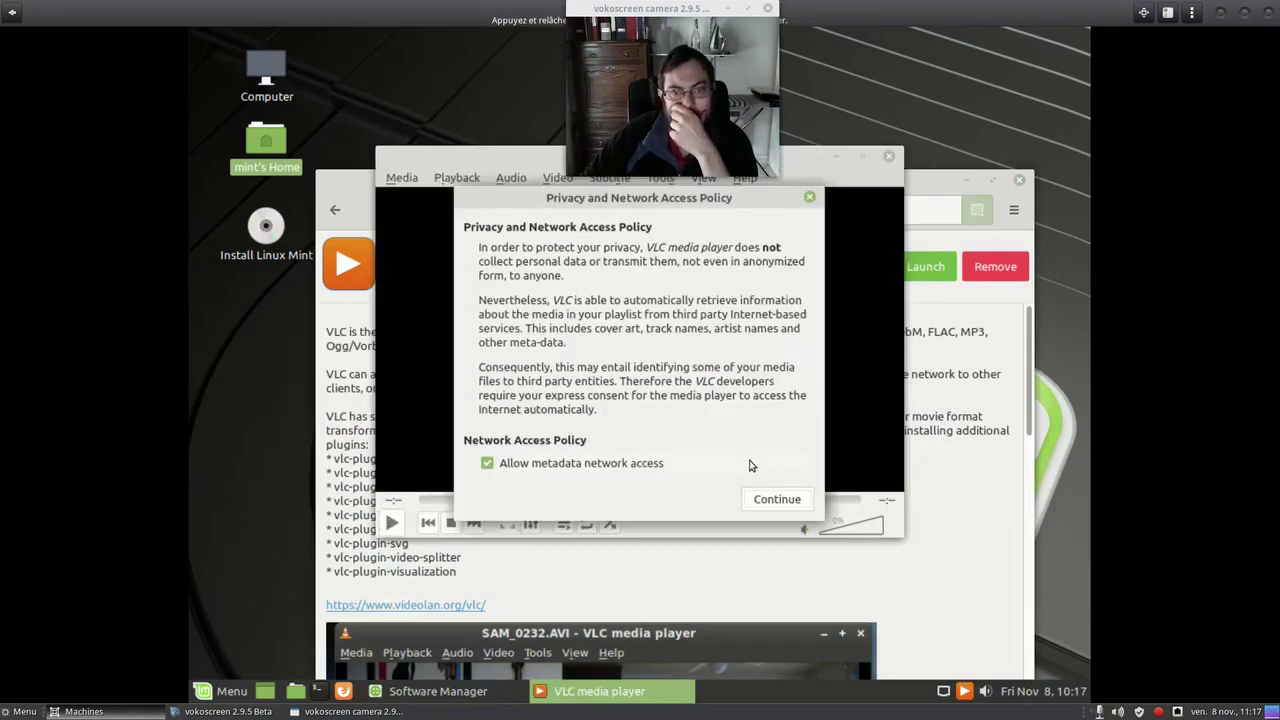
left_click(777, 501)
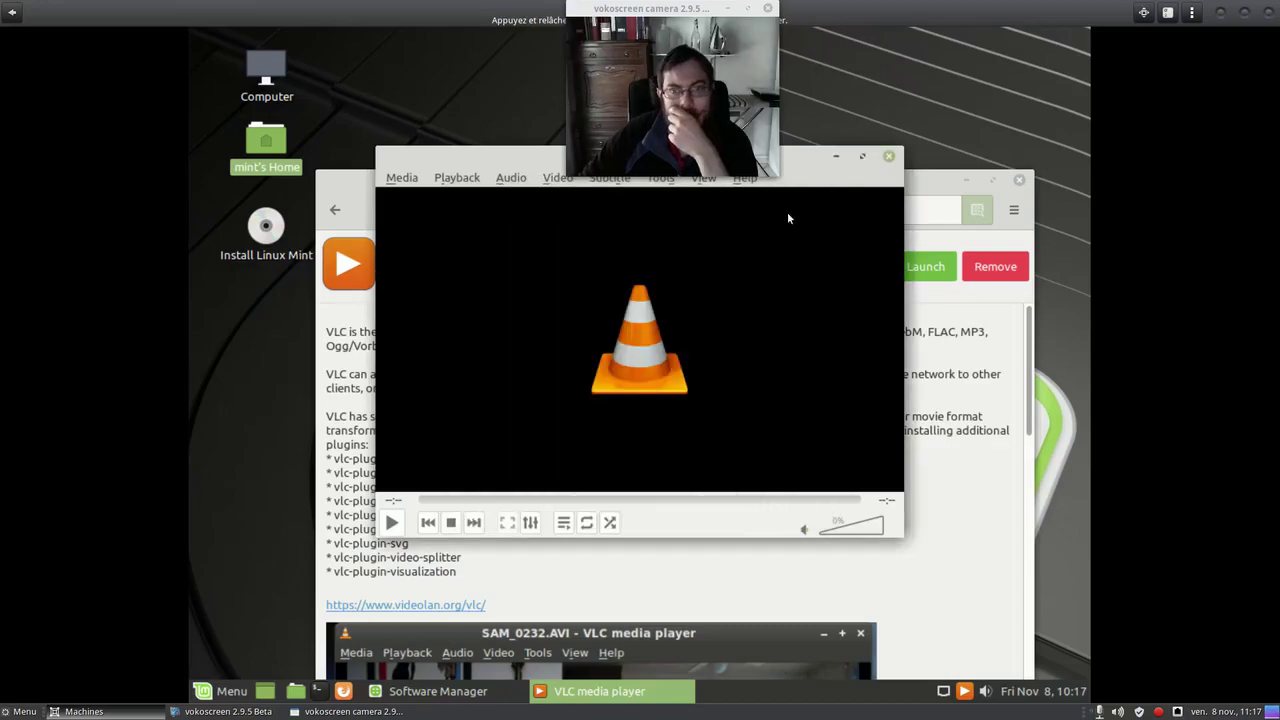
left_click_drag(830, 158, 807, 249)
- Check VLC's version details, close the player, and return to Software Manager's home page
left_click(745, 251)
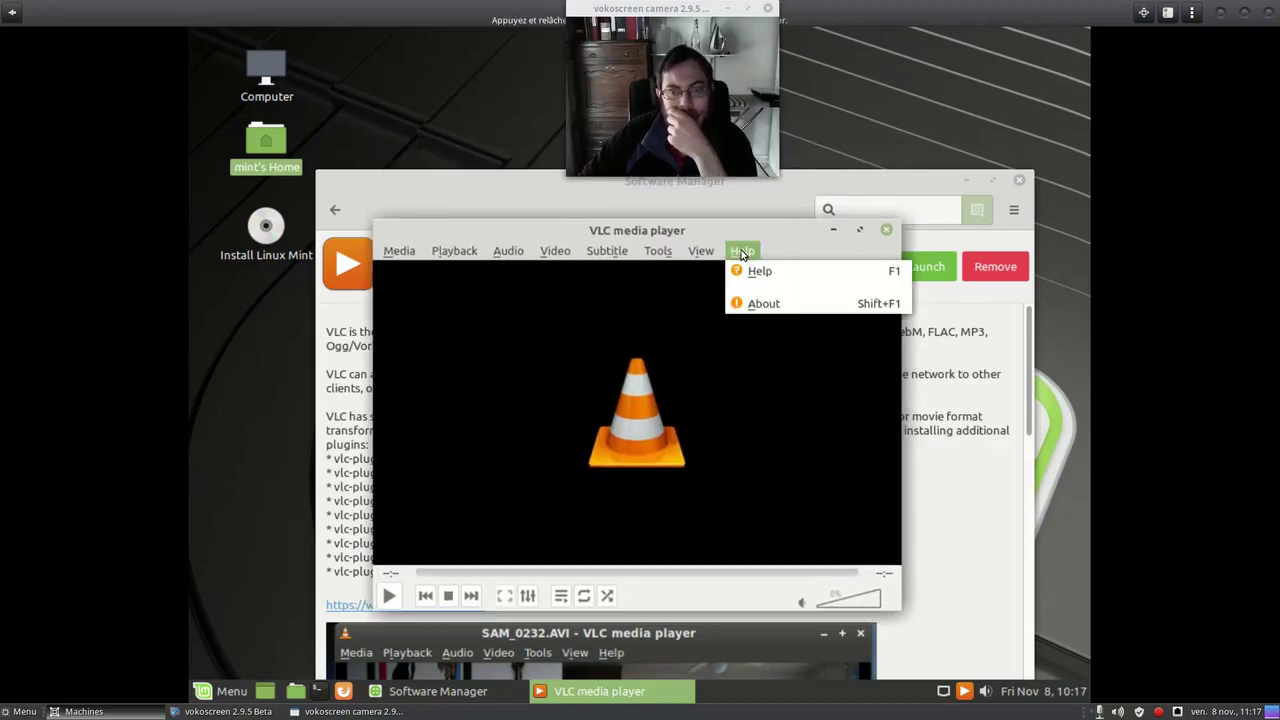
left_click(760, 303)
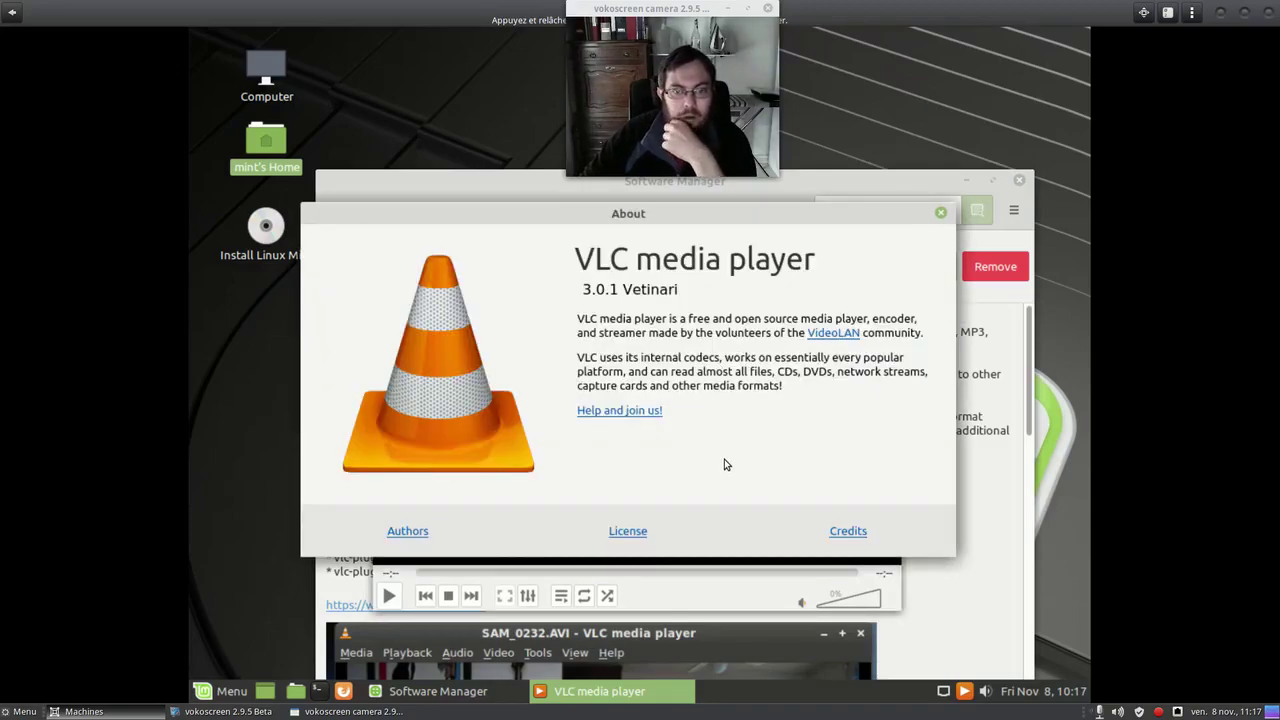
left_click(942, 215)
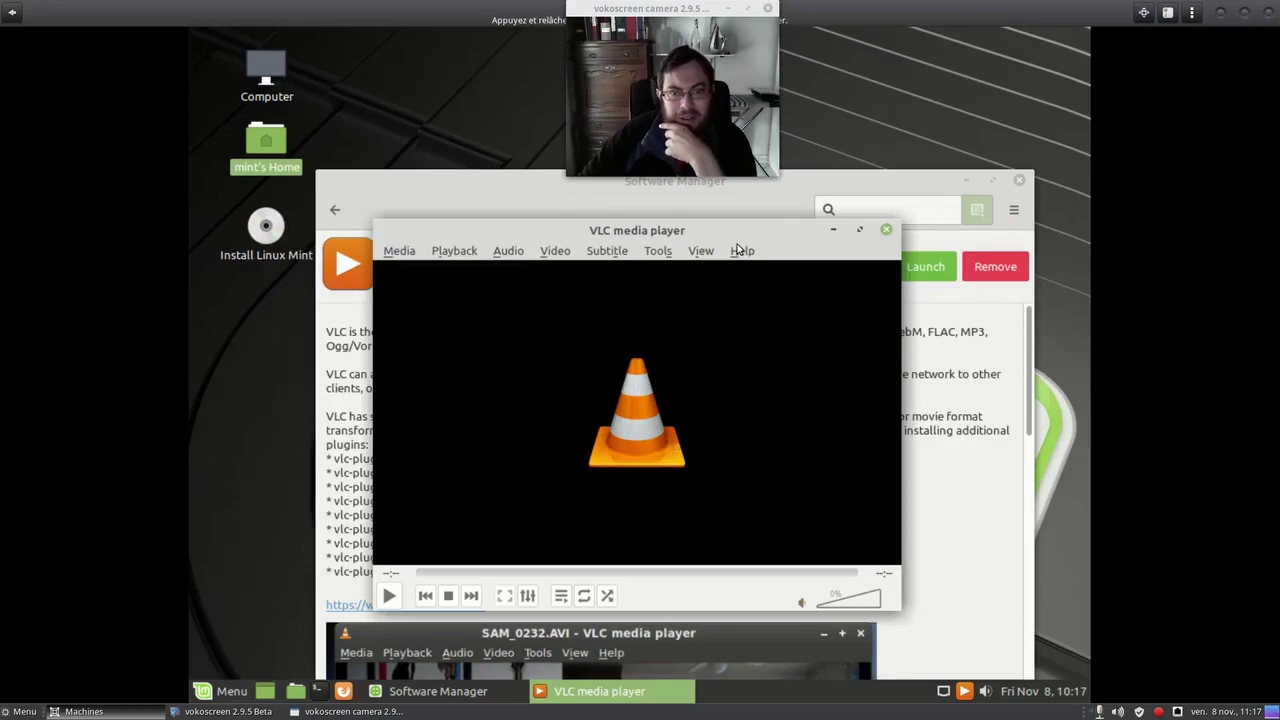
left_click(886, 229)
left_click(335, 210)
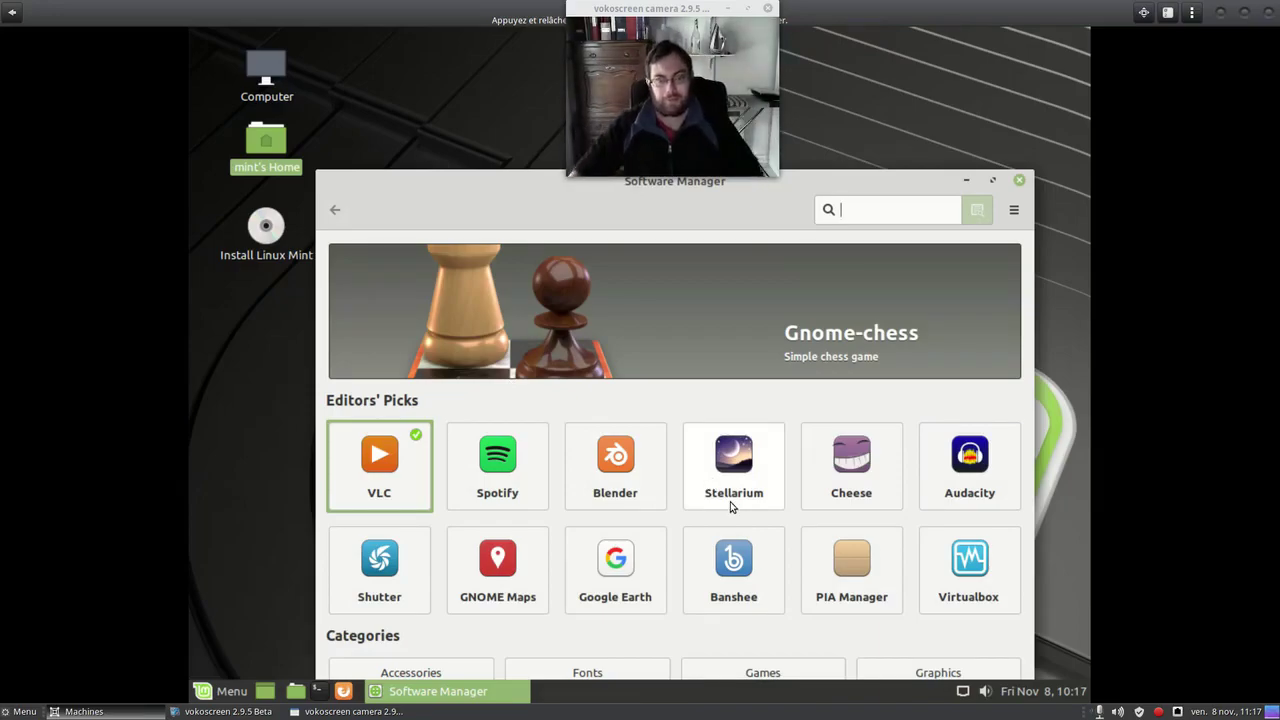
- Move the camera preview beside the virtual desktop and reposition the Software Manager window so its categories are fully visible
left_click_drag(645, 205, 567, 175)
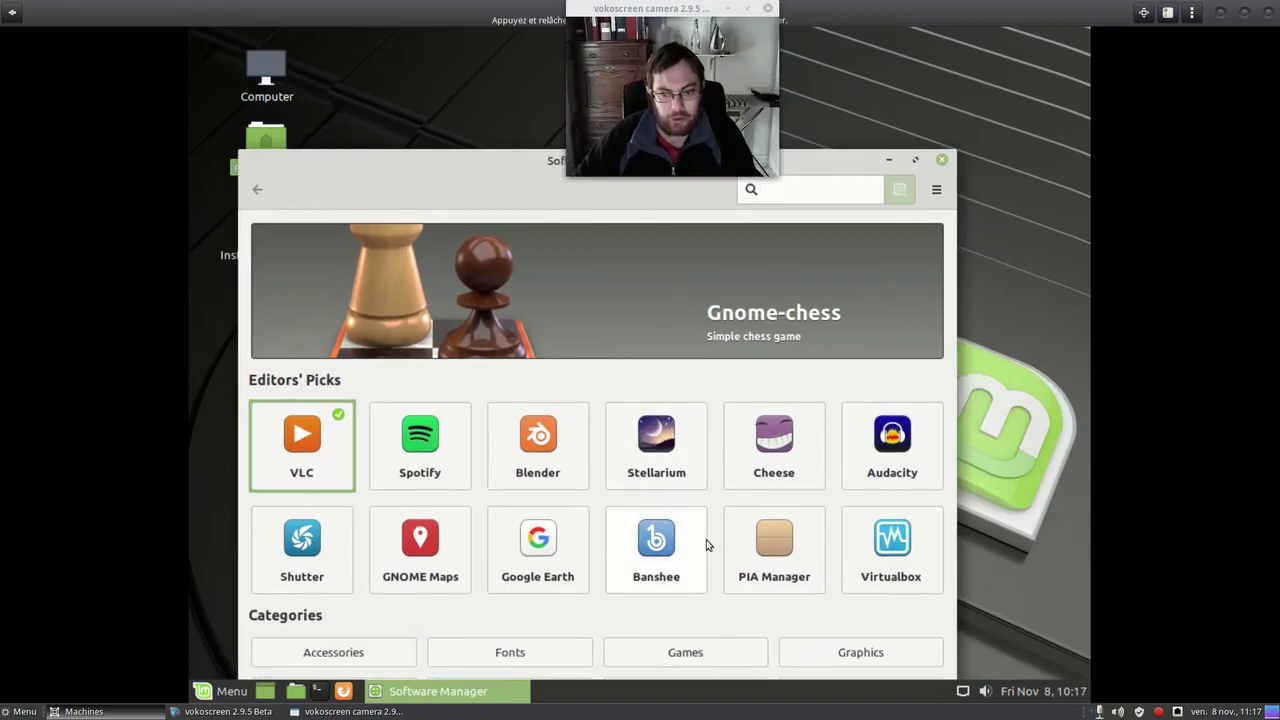
left_click_drag(465, 193, 427, 167)
left_click_drag(699, 13, 127, 57)
left_click_drag(614, 157, 677, 92)
- Browse Software Manager's Flatpak category, view the org.audacityteam.Audacity page, and return to the list
left_click(925, 611)
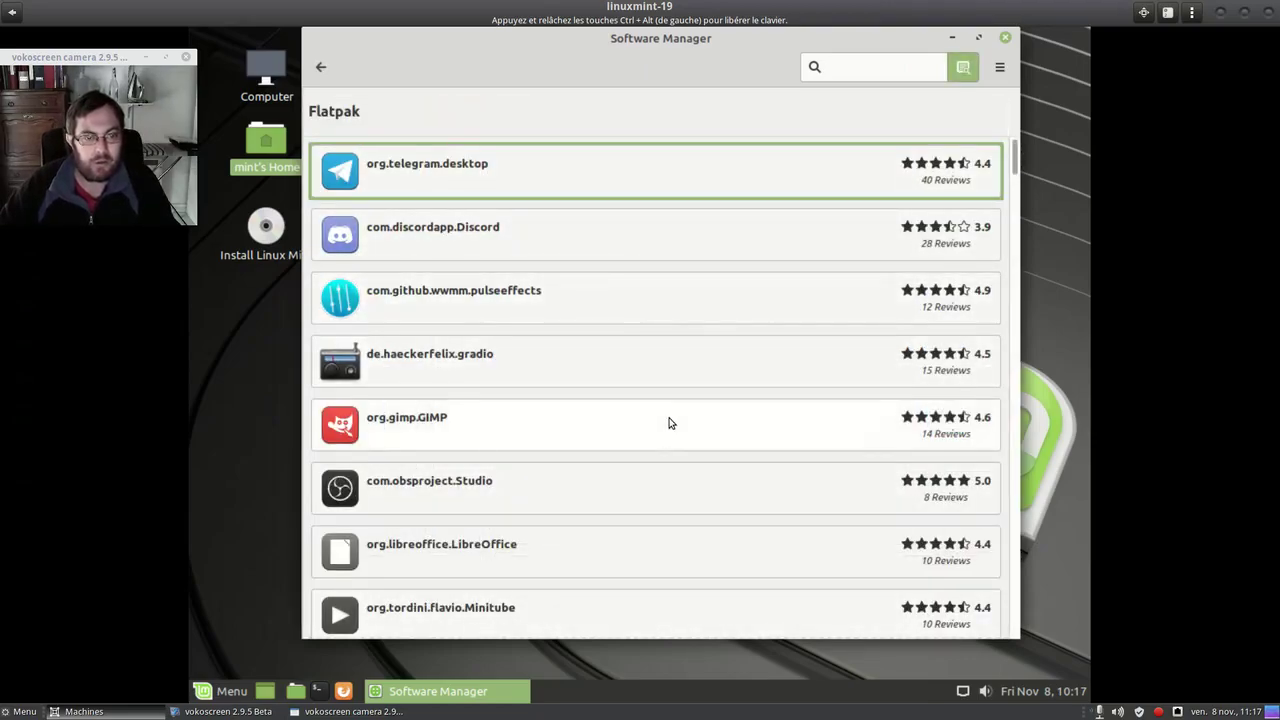
scroll(670, 422, "down", 6)
scroll(670, 422, "down", 8)
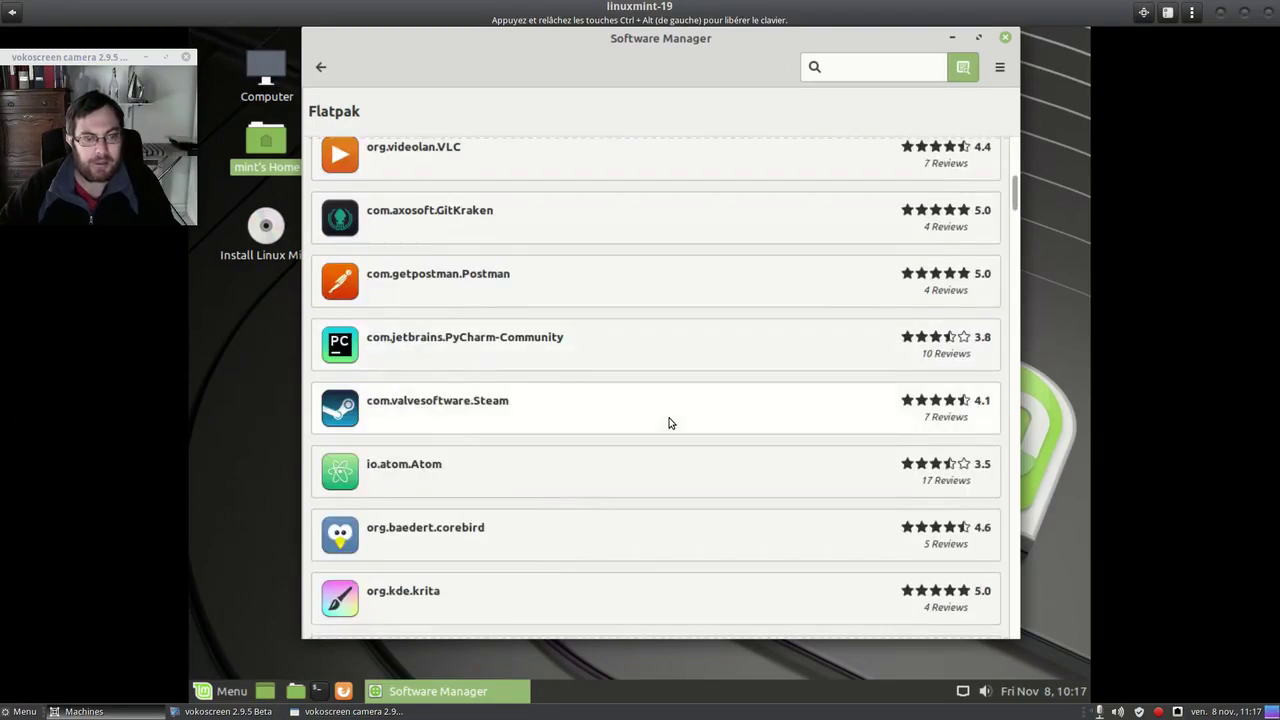
scroll(670, 422, "down", 4)
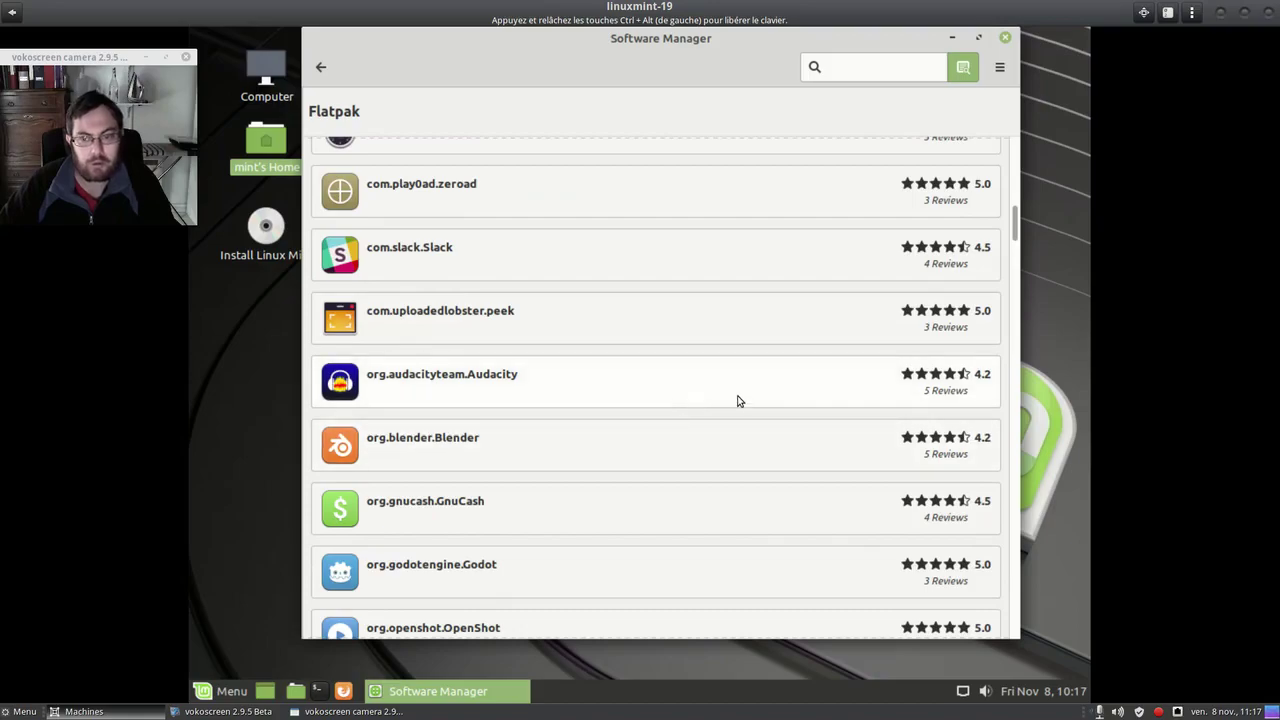
left_click(736, 400)
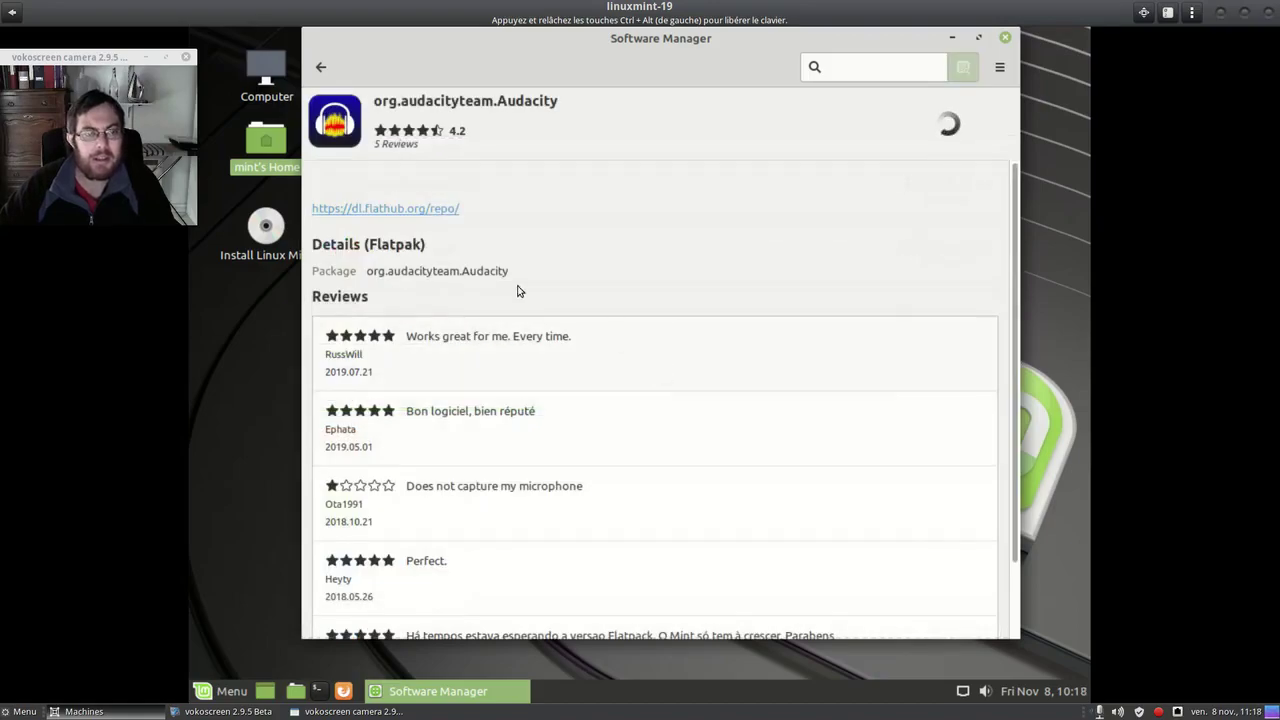
left_click(320, 66)
- Look through more of the Flatpak applications and return to Software Manager's home page
scroll(648, 370, "down", 5)
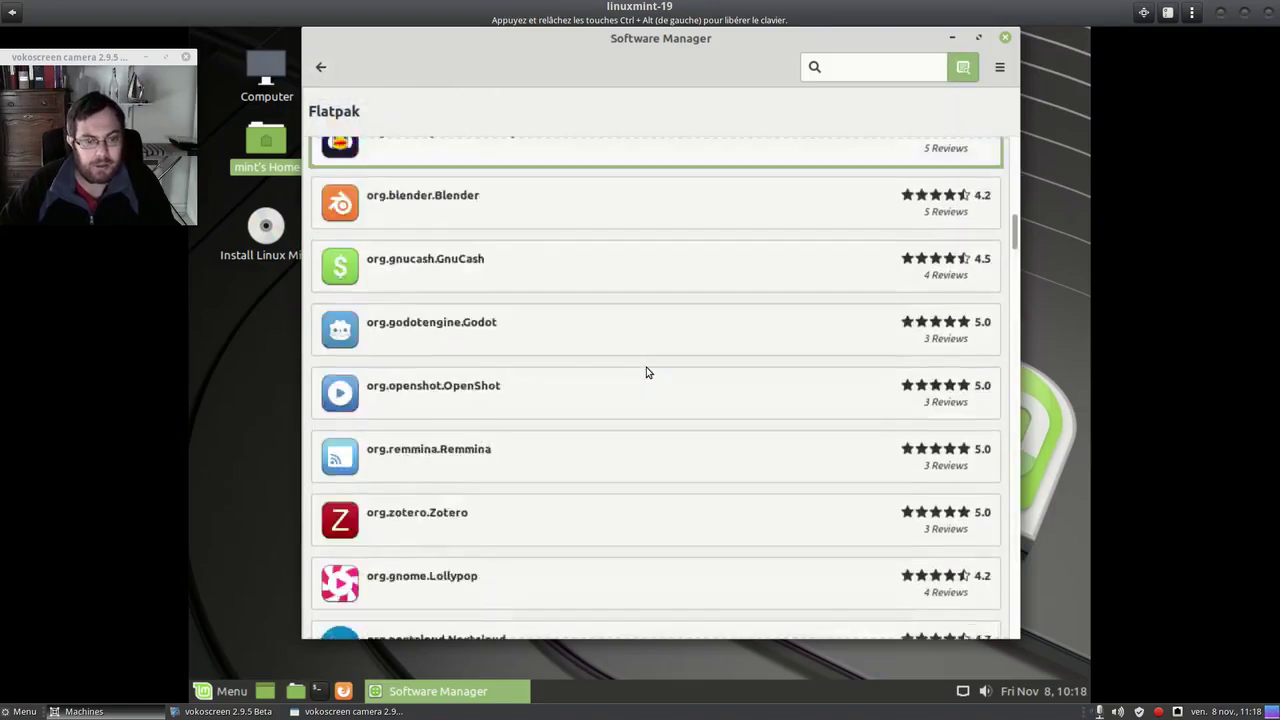
scroll(646, 372, "down", 10)
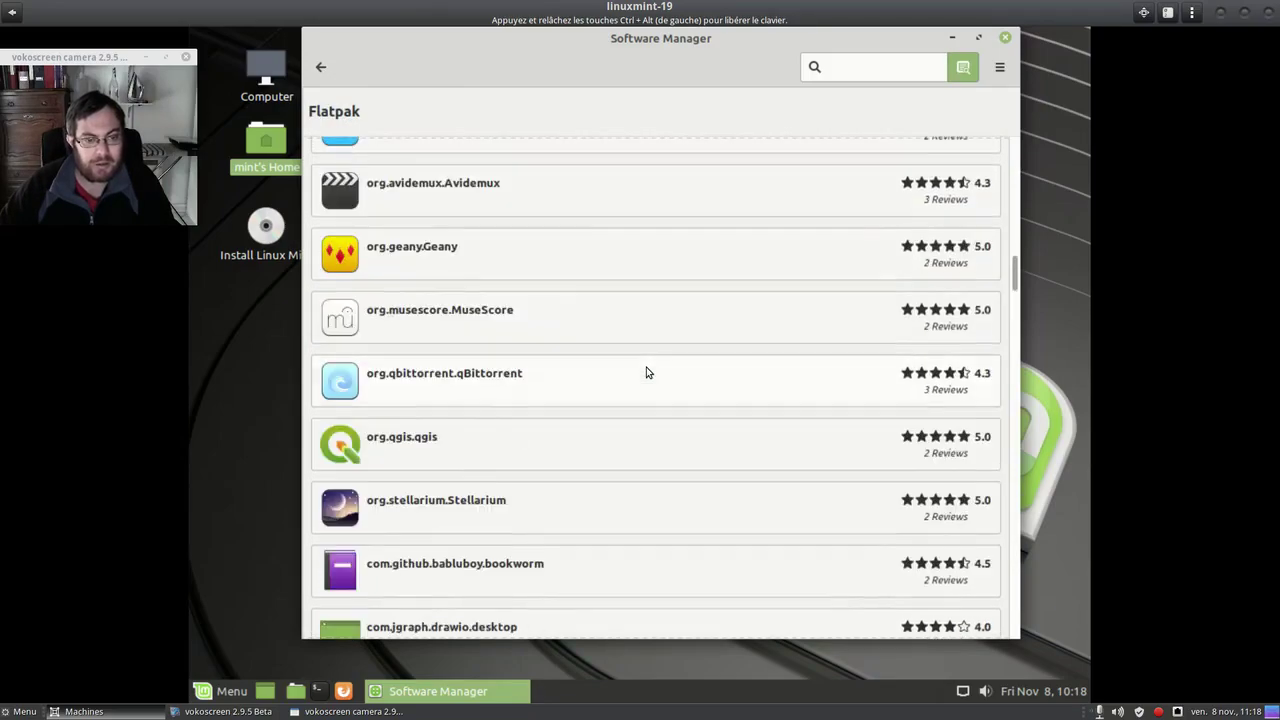
scroll(646, 372, "down", 15)
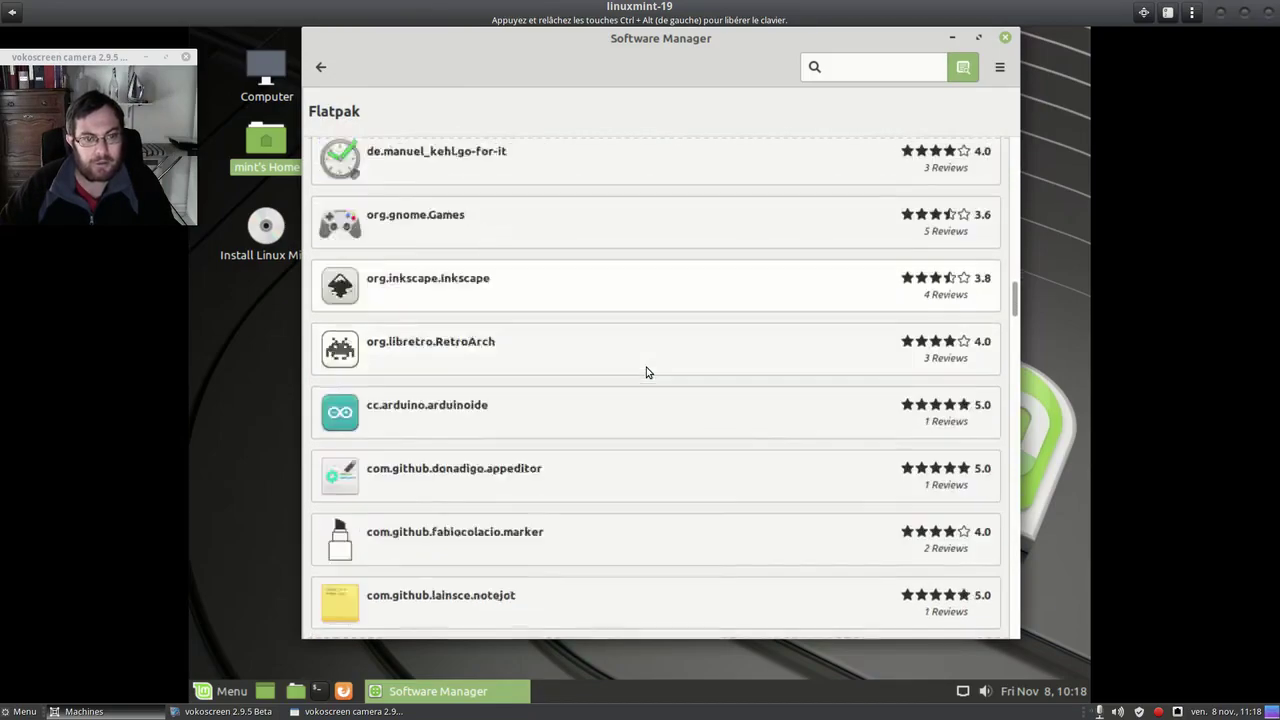
scroll(646, 372, "down", 15)
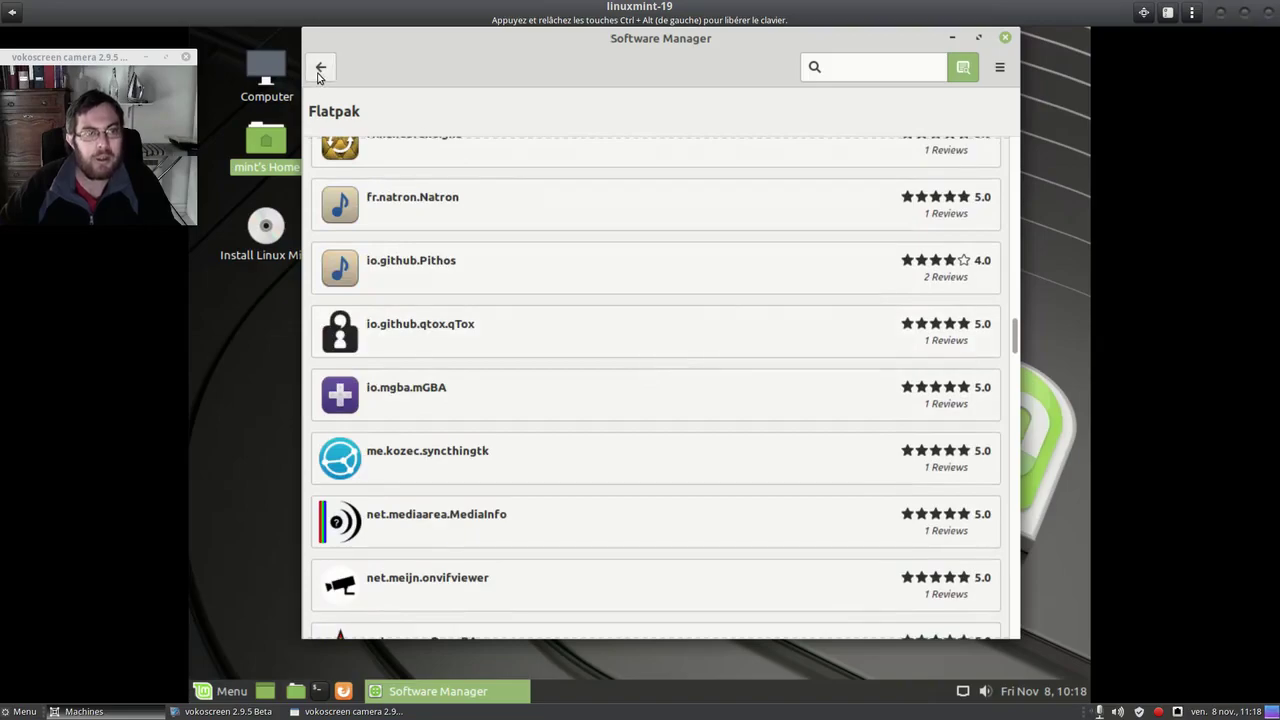
left_click(320, 66)
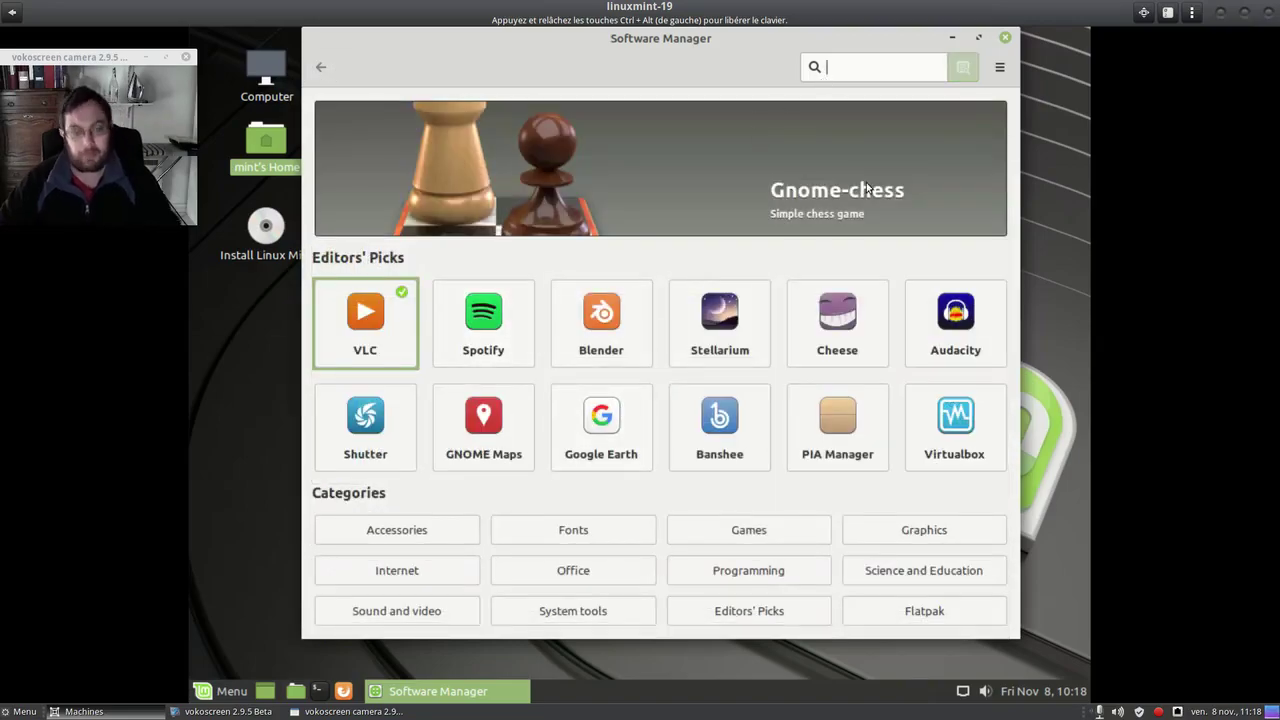
- Examine the package version details of Audacity from the Editors' Picks, then return to the home page and close Software Manager
left_click(937, 352)
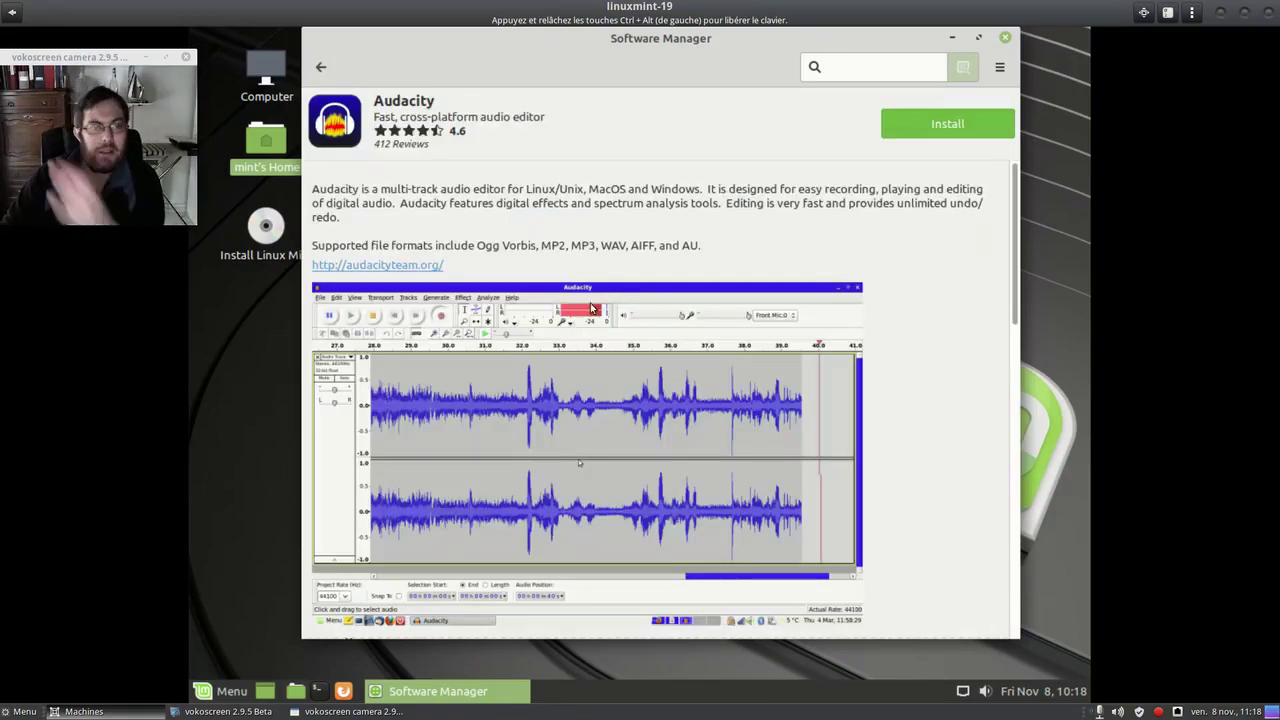
scroll(508, 191, "down", 3)
scroll(508, 191, "up", 3)
scroll(392, 383, "down", 4)
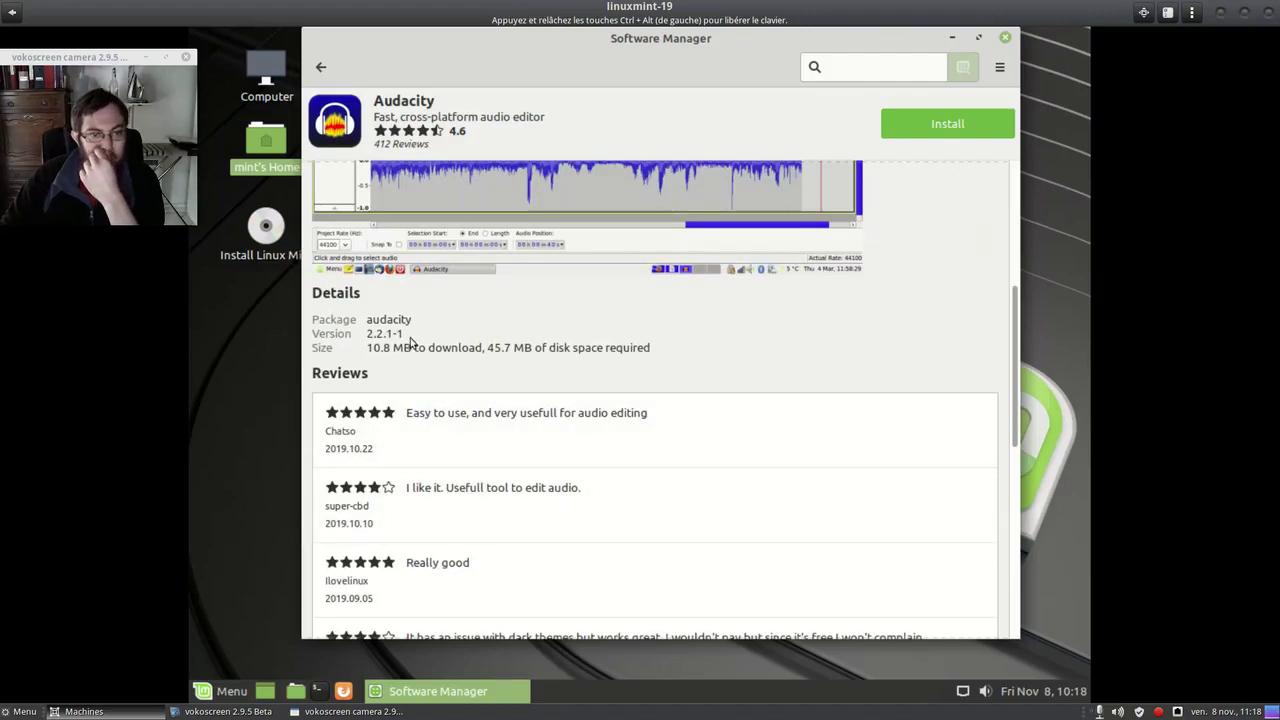
scroll(408, 343, "up", 5)
left_click(321, 66)
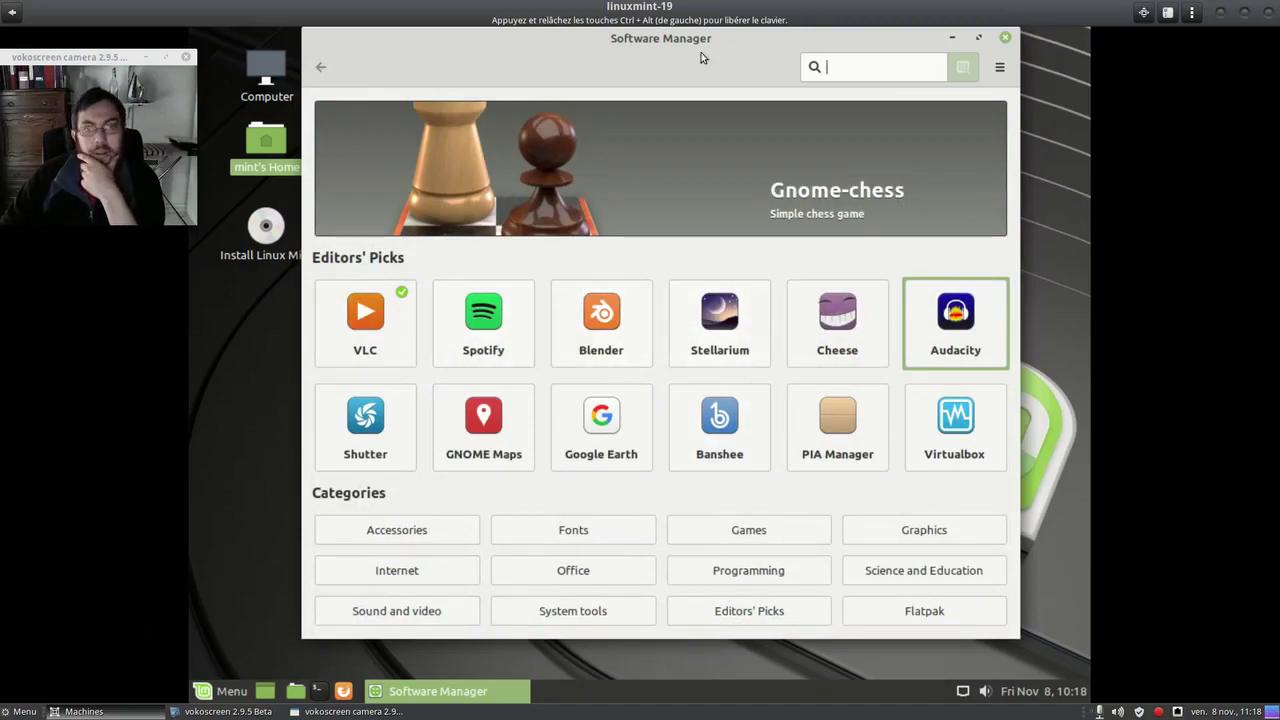
left_click(1006, 39)
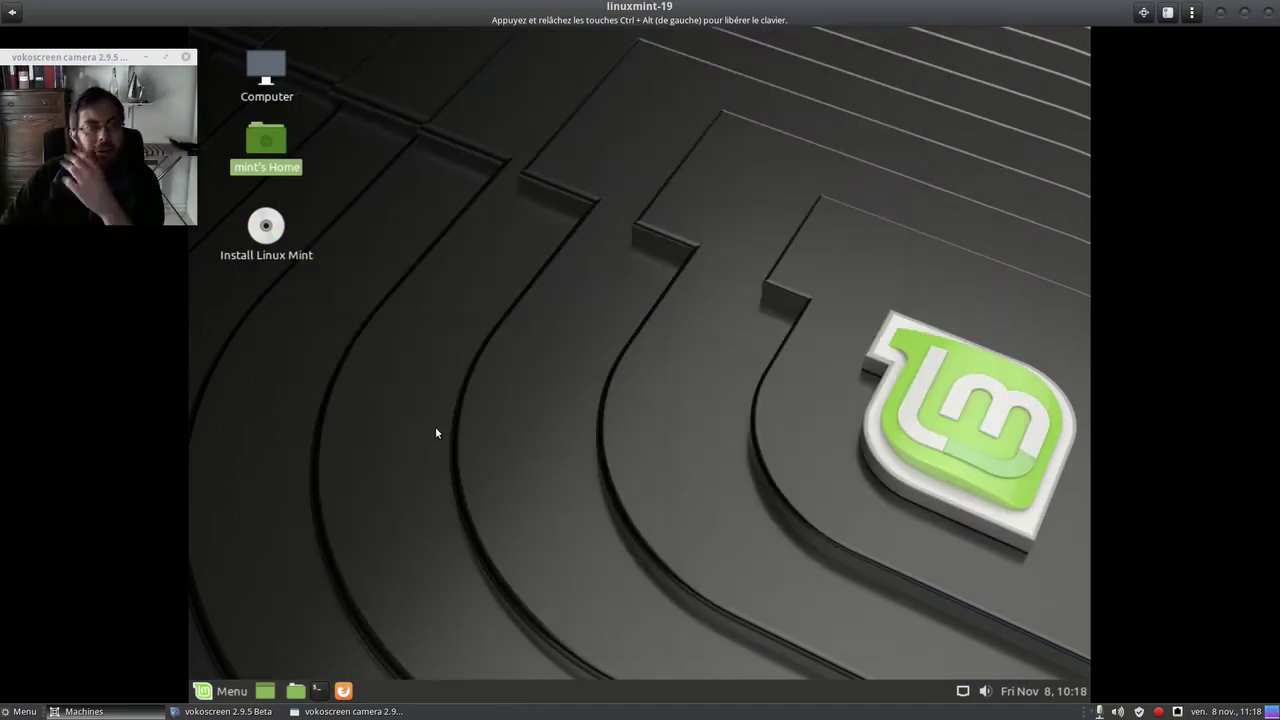
- Open Computer from the desktop and view the actions available for QEMU DVD-ROM without choosing one
left_click(275, 570)
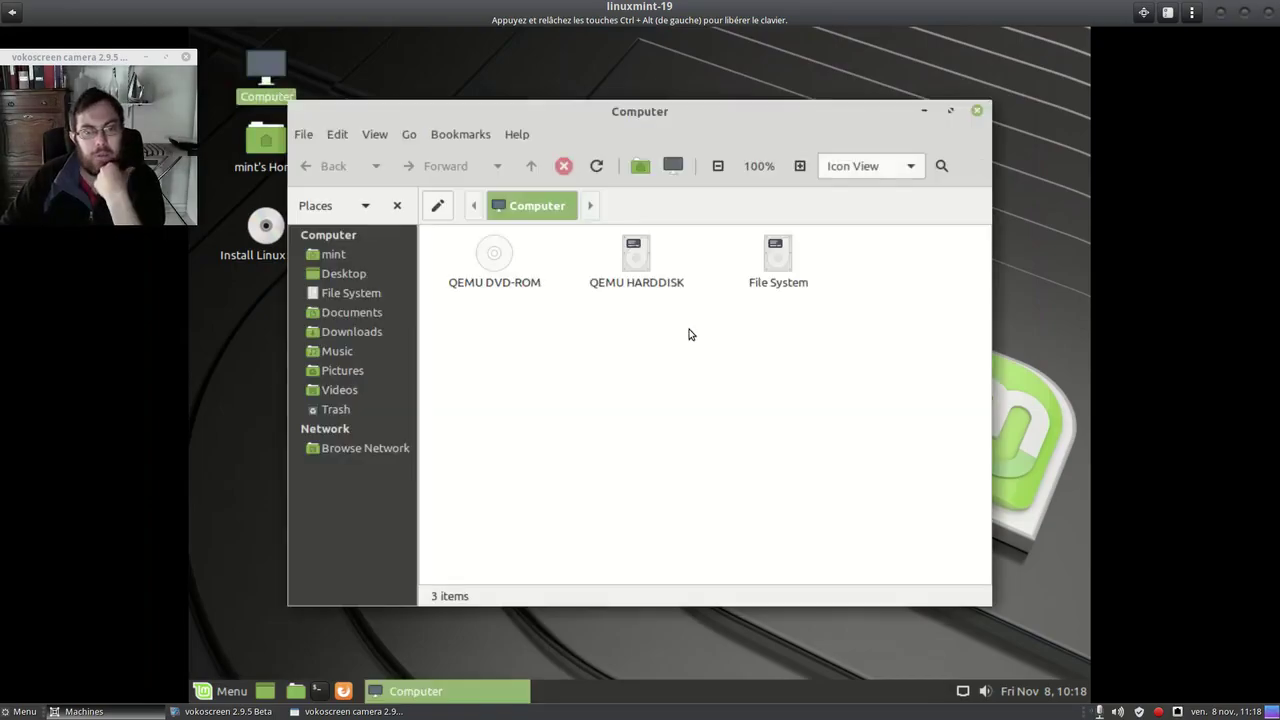
right_click(494, 268)
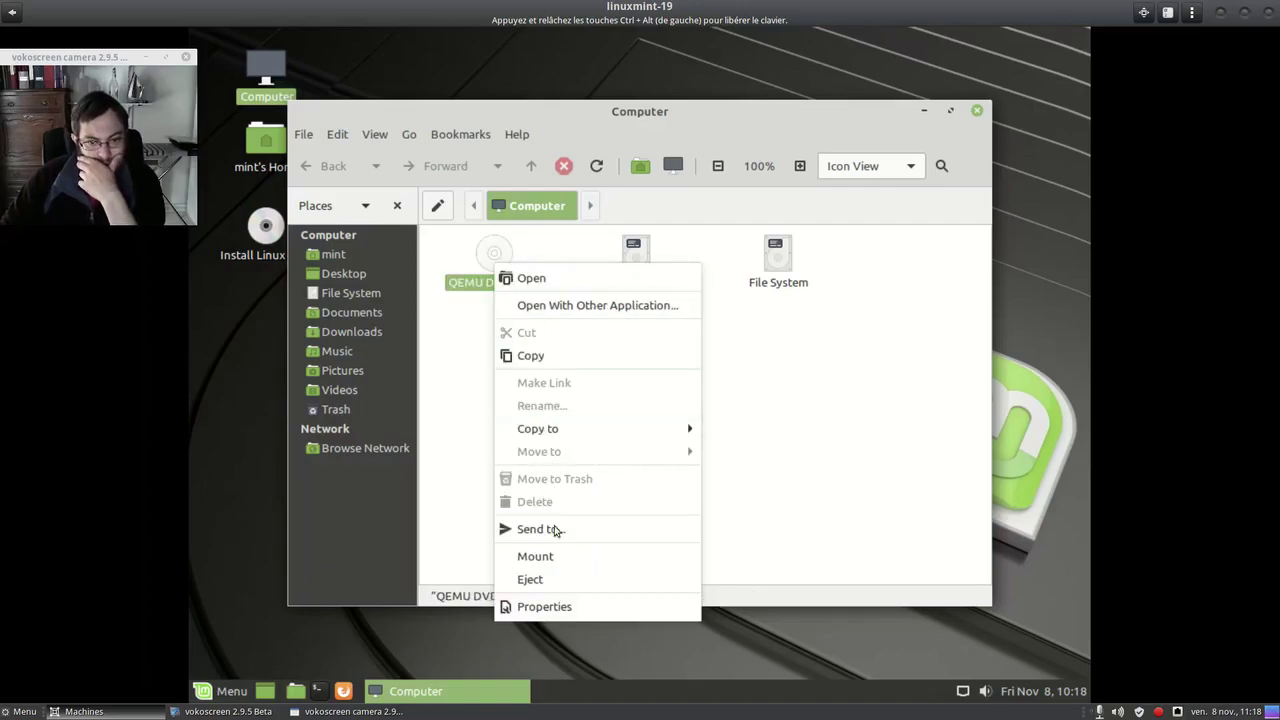
mouse_move(597, 420)
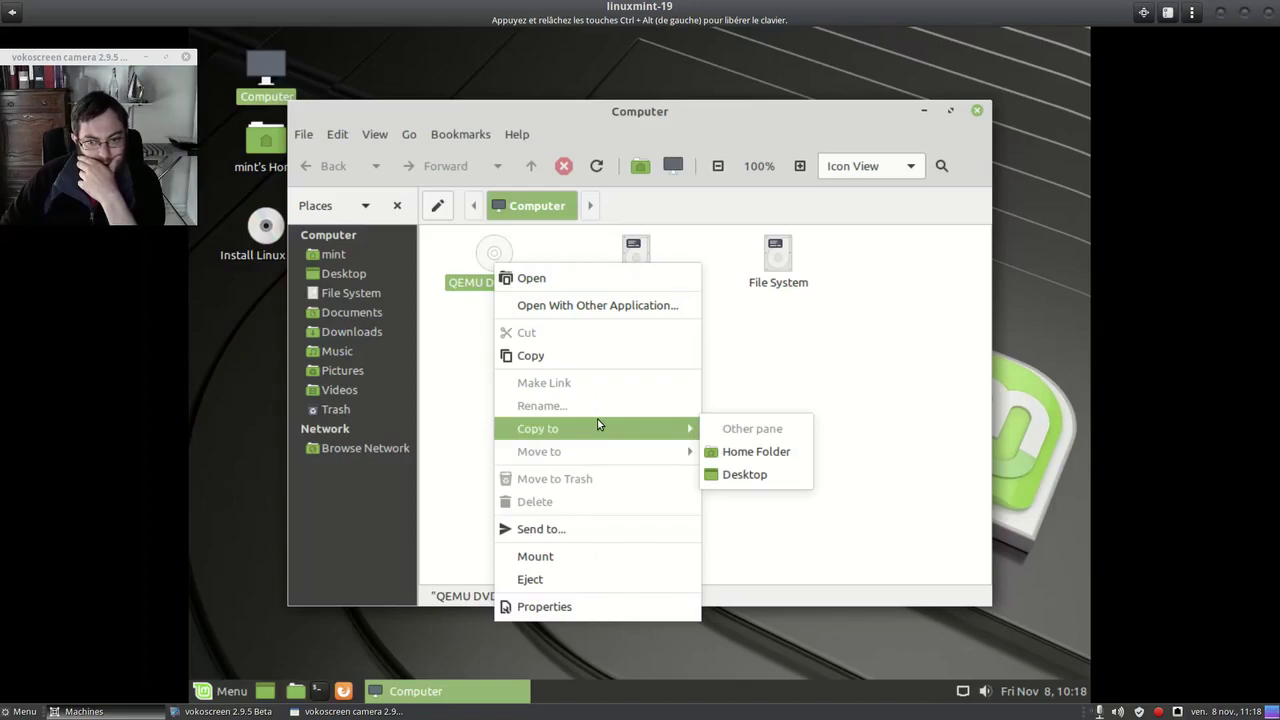
left_click(767, 398)
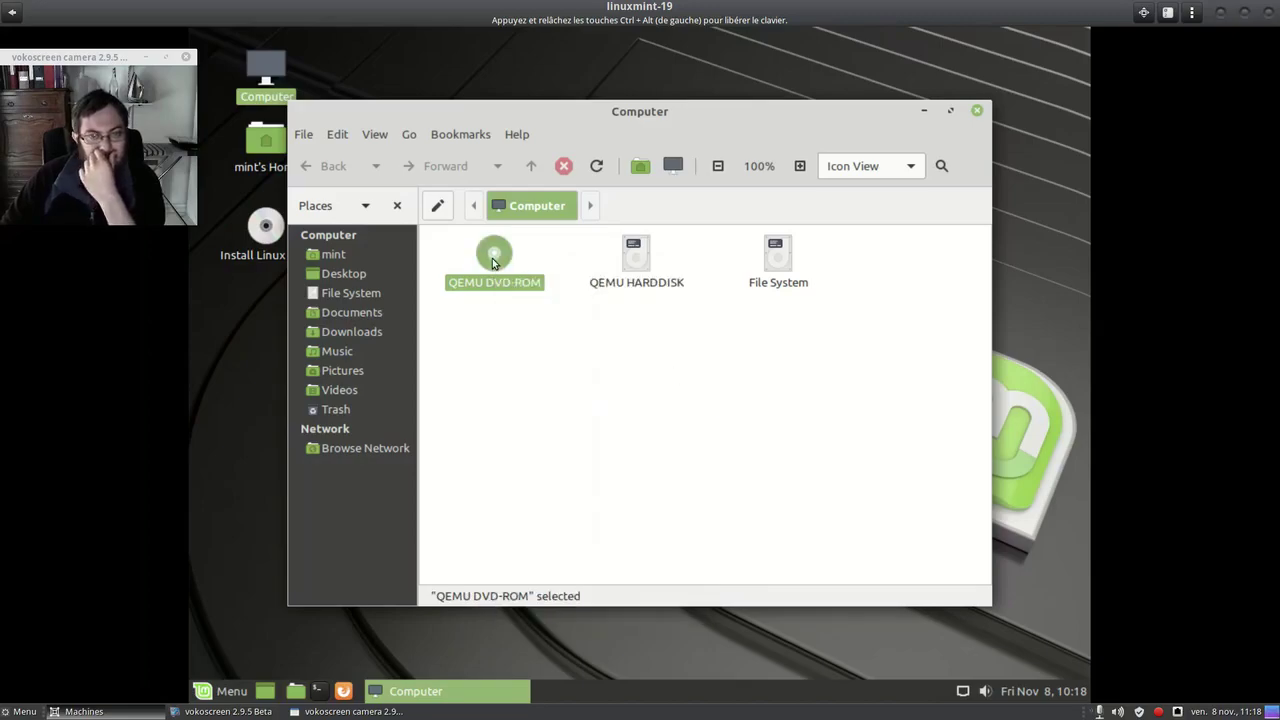
- Look through the root folders of File System and return to the Computer location
double_click(777, 272)
scroll(611, 343, "down", 3)
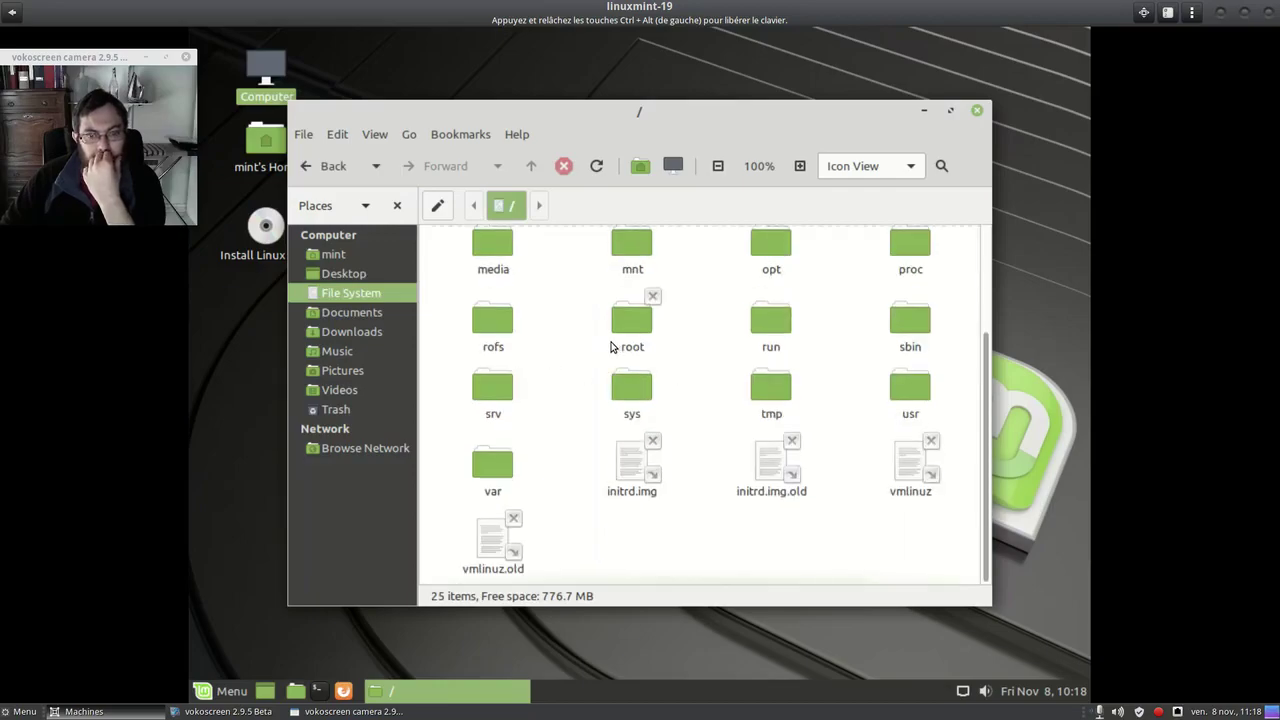
scroll(613, 343, "up", 3)
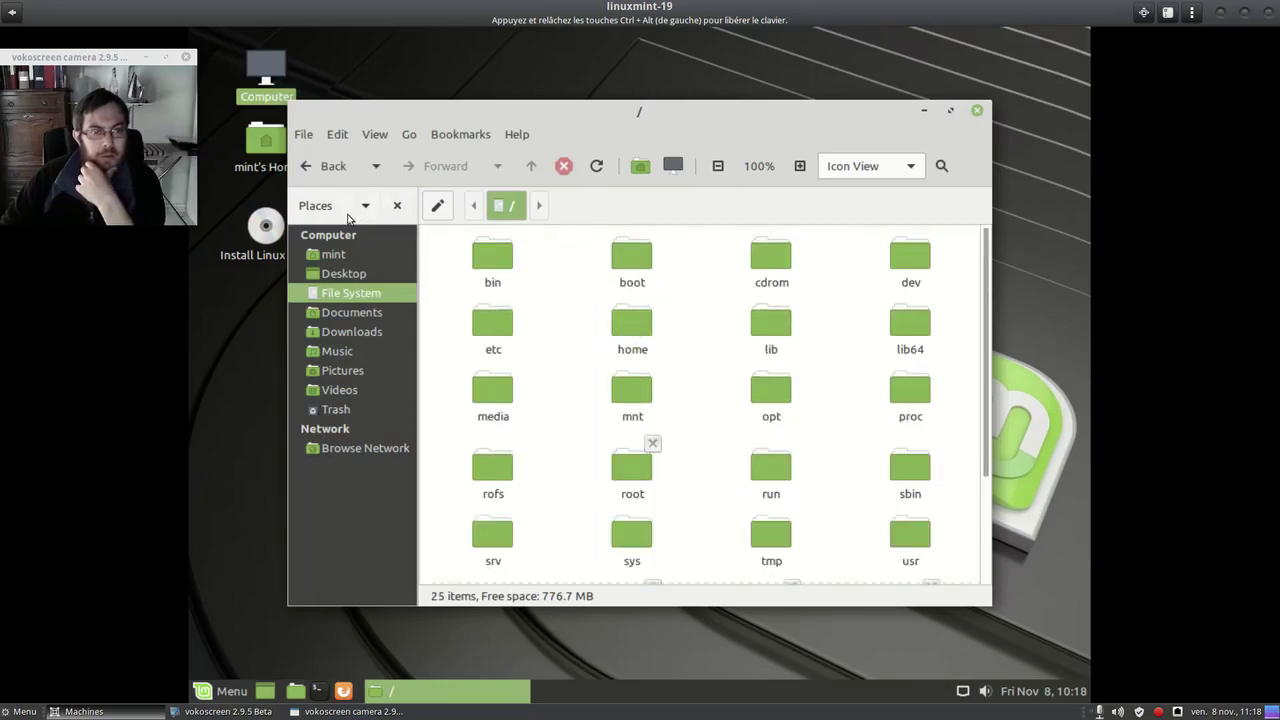
left_click(328, 167)
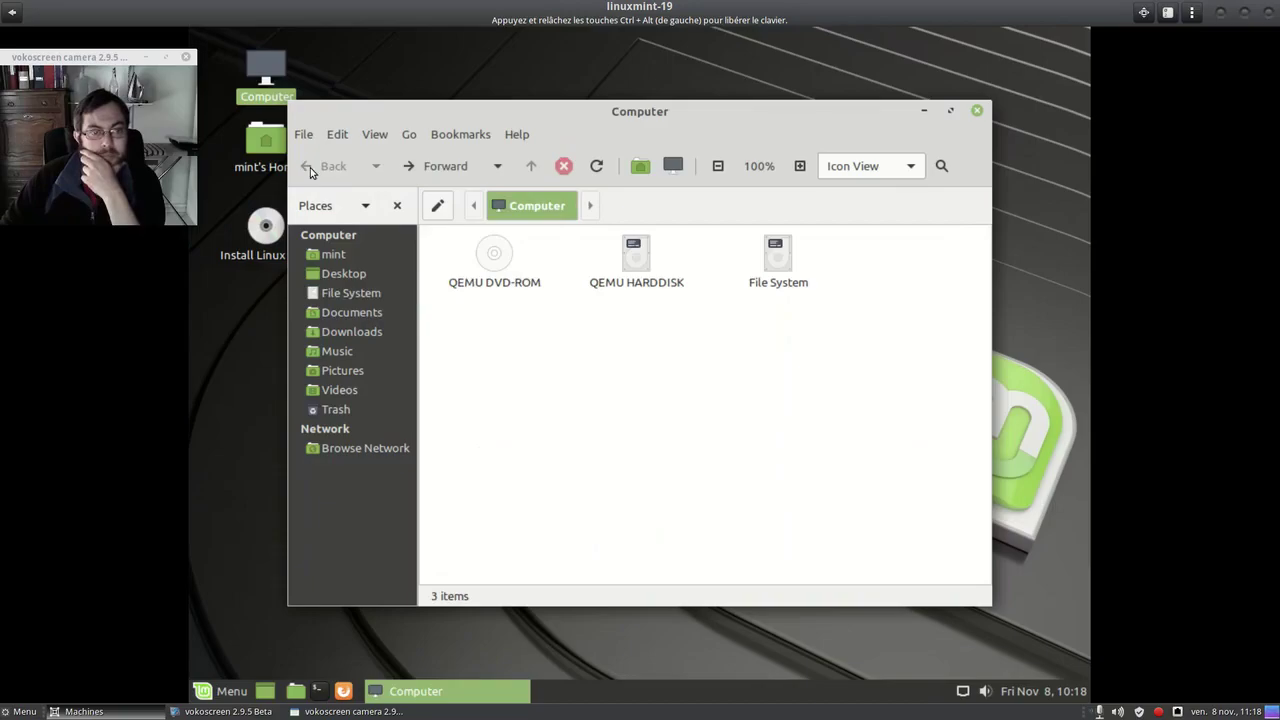
- Check the Caja file manager's version details, then close the dialog and the Computer window
left_click(516, 135)
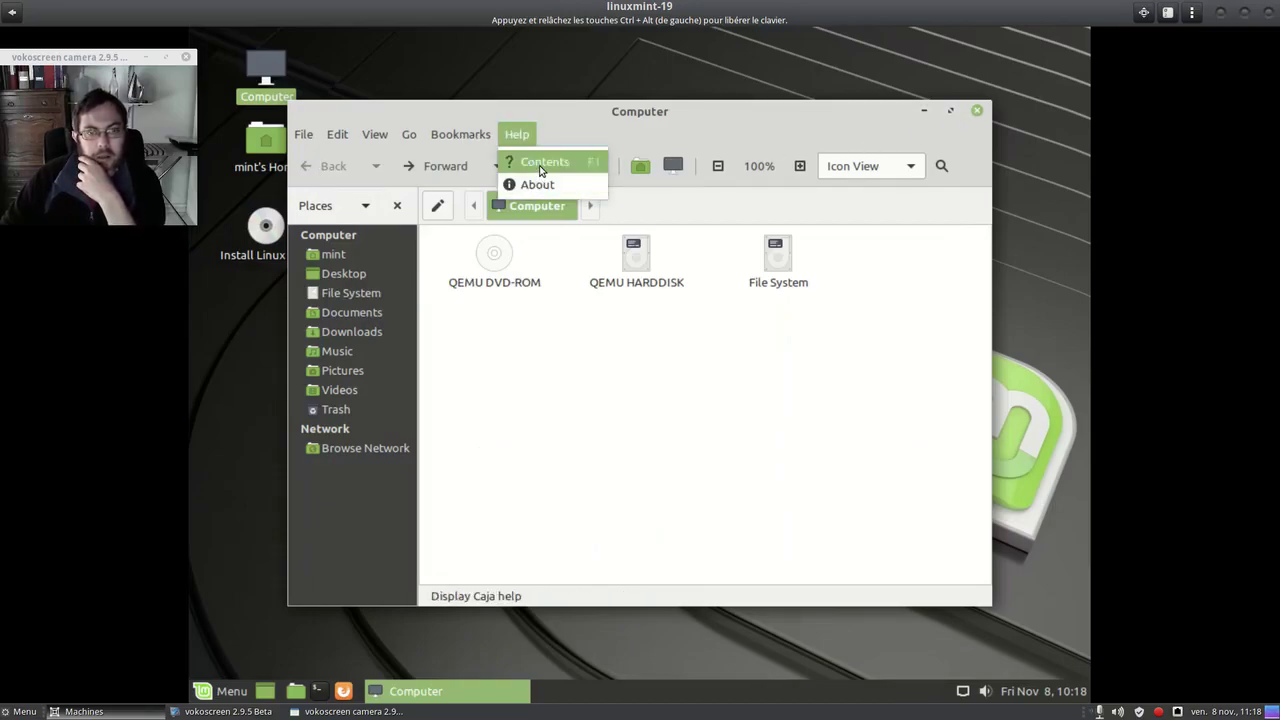
left_click(536, 184)
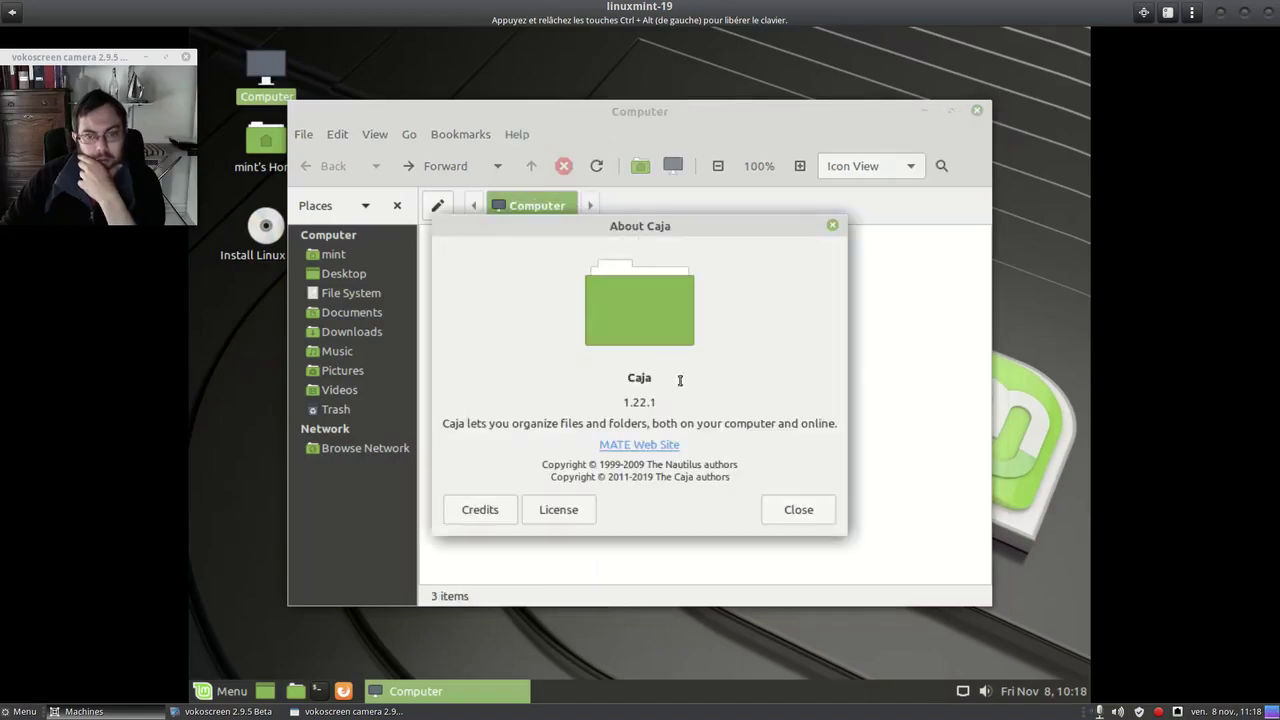
left_click(799, 511)
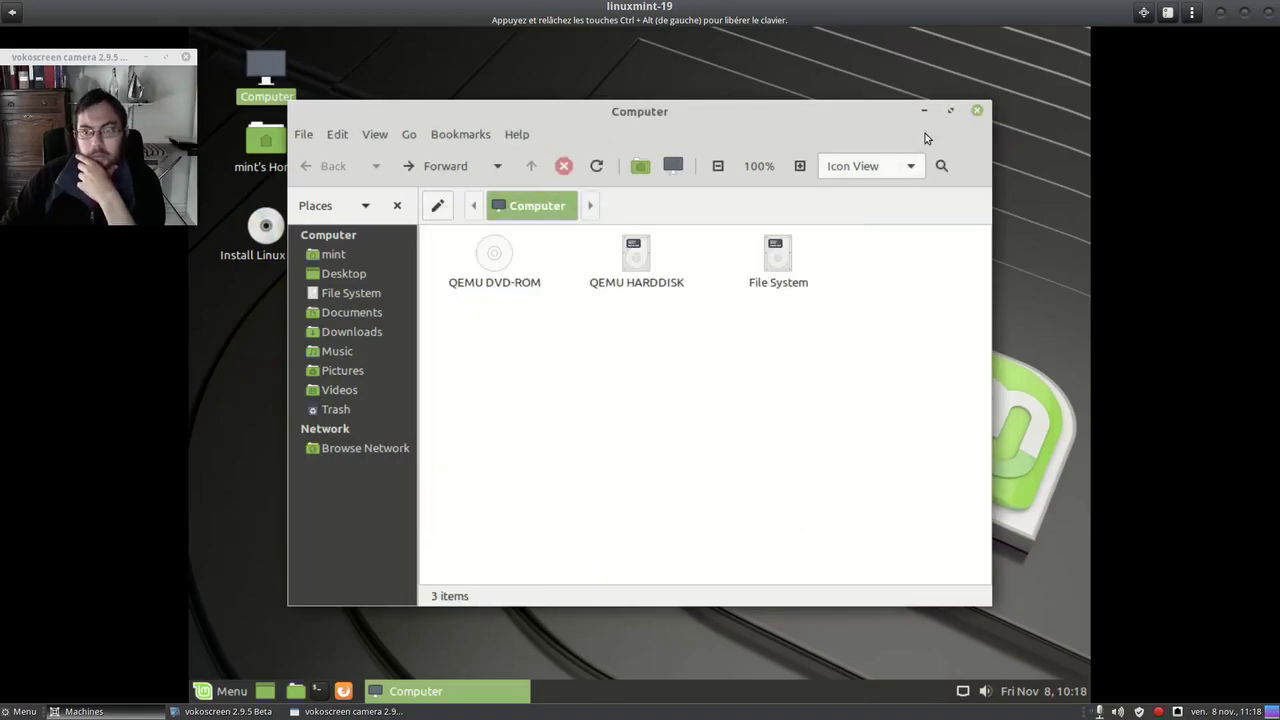
left_click(977, 108)
- Launch GNU Image Manipulation Program from the Graphics applications and place its main window between the toolbox and the layers dock
left_click(219, 693)
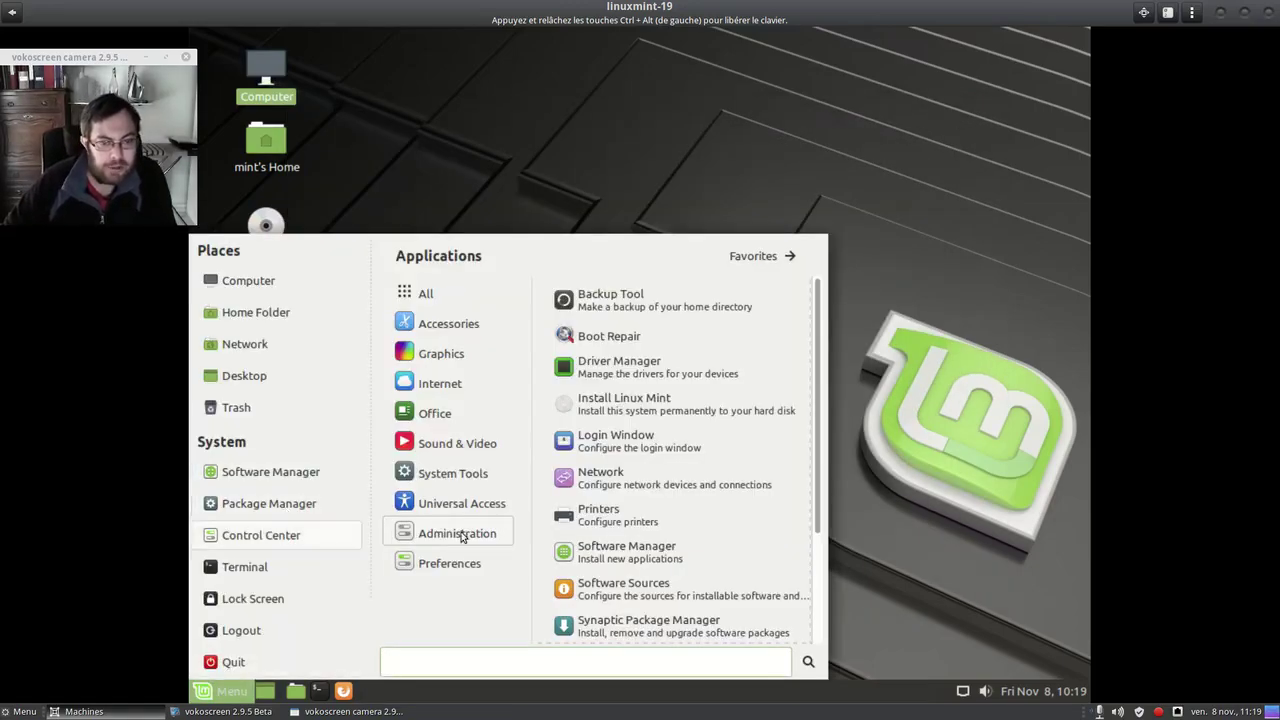
mouse_move(481, 567)
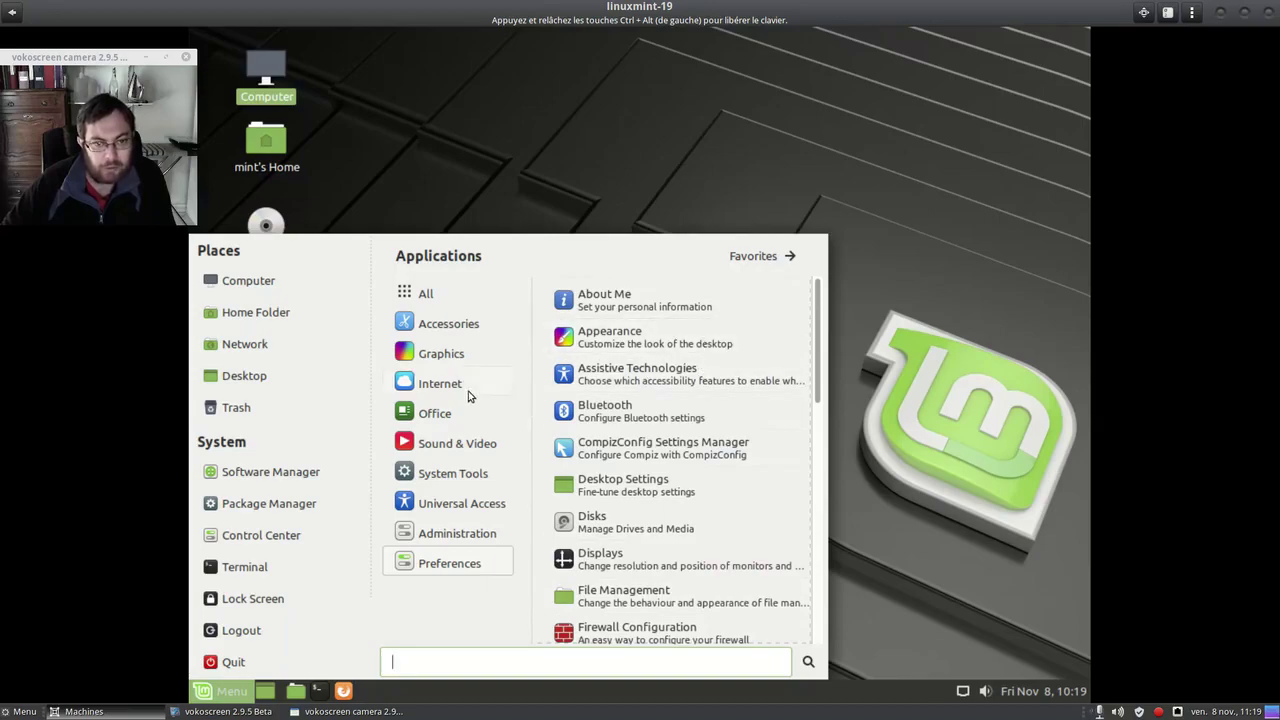
mouse_move(458, 361)
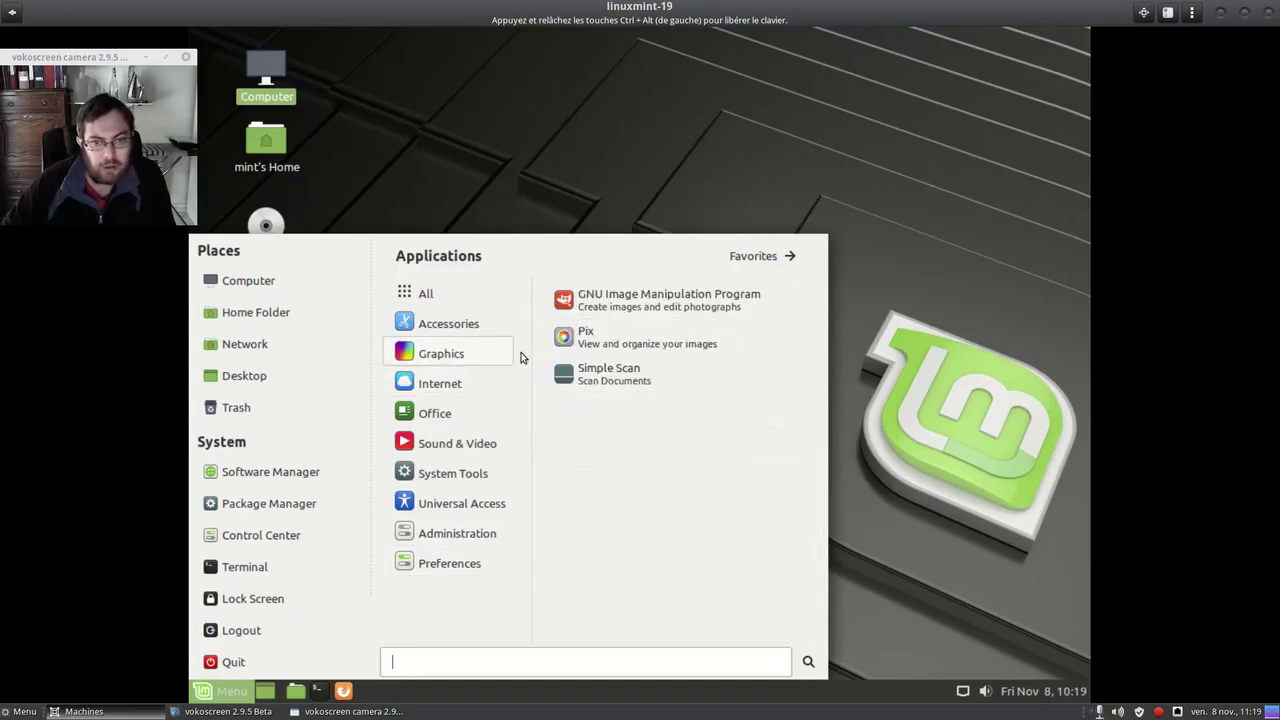
left_click(698, 314)
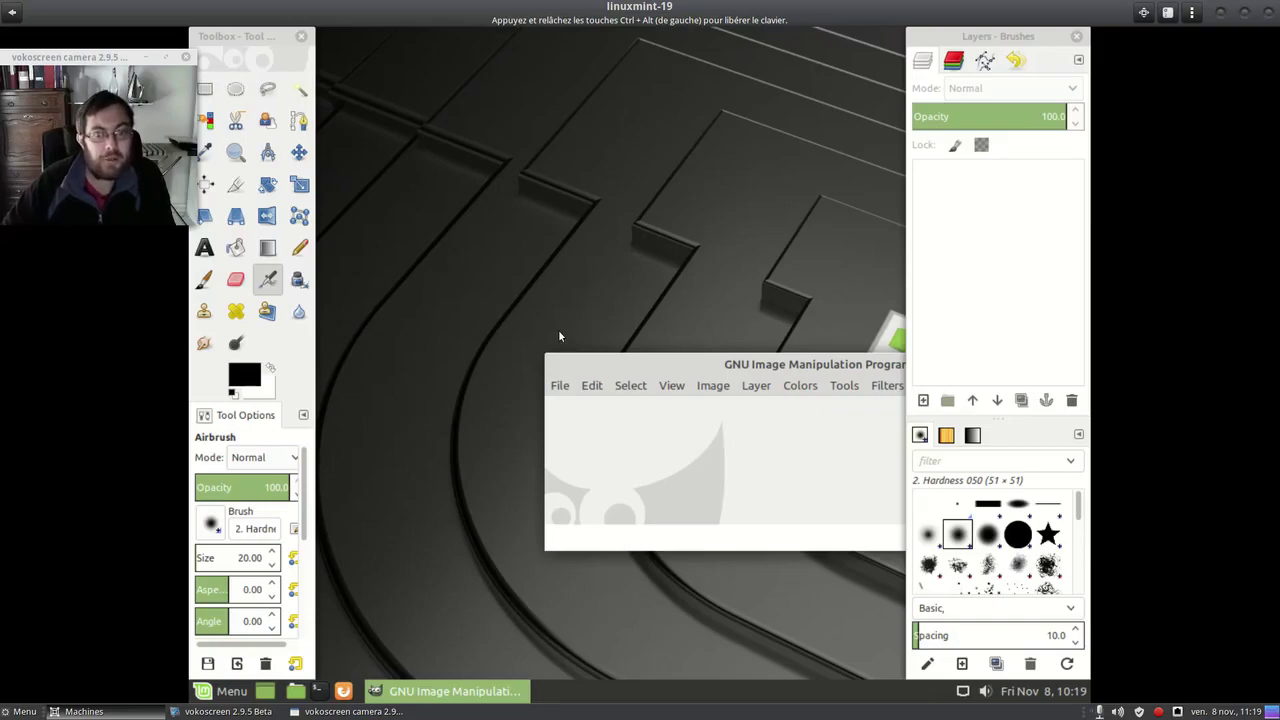
left_click_drag(605, 371, 386, 230)
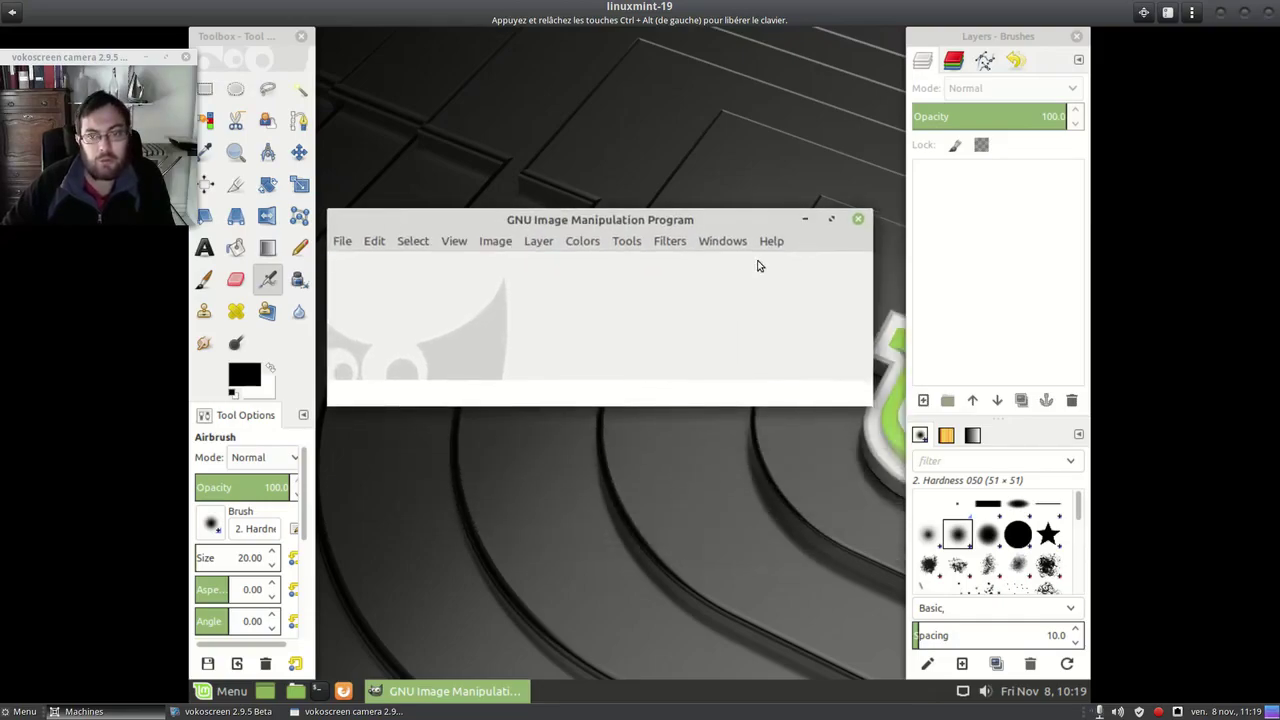
- Close GNU Image Manipulation Program and launch Menu Editor from the Preferences applications
left_click(858, 220)
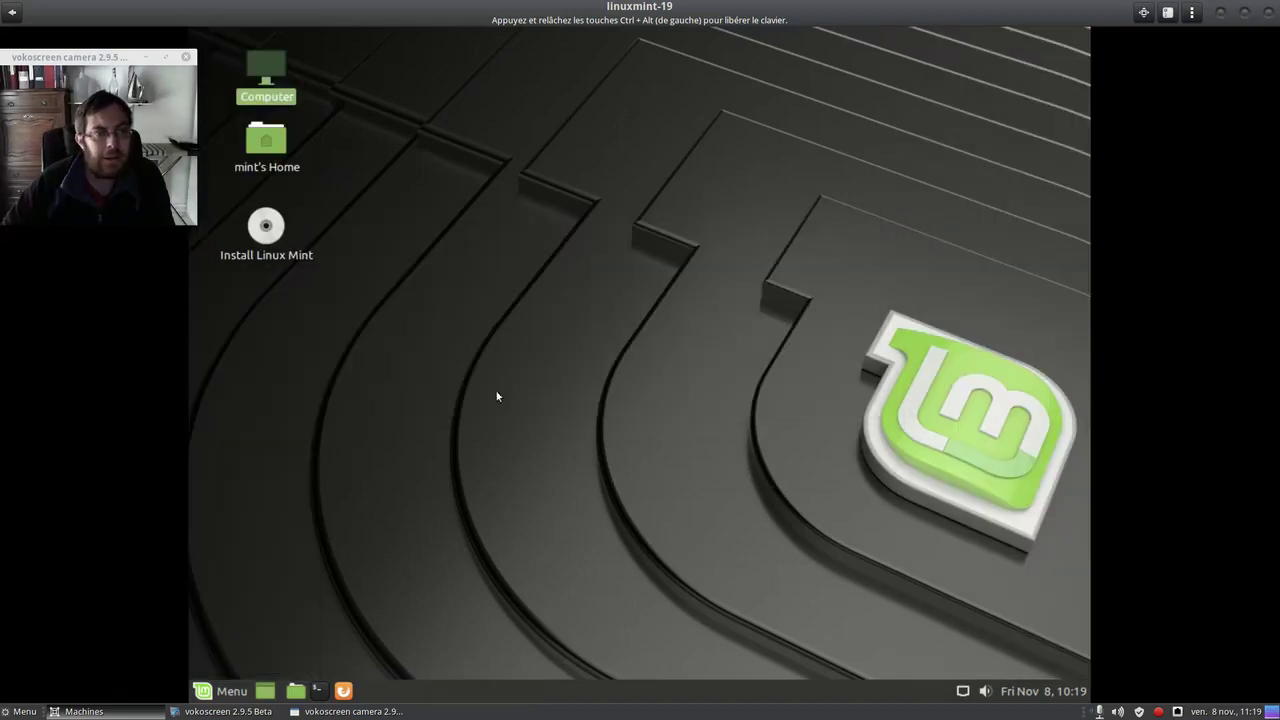
left_click(218, 691)
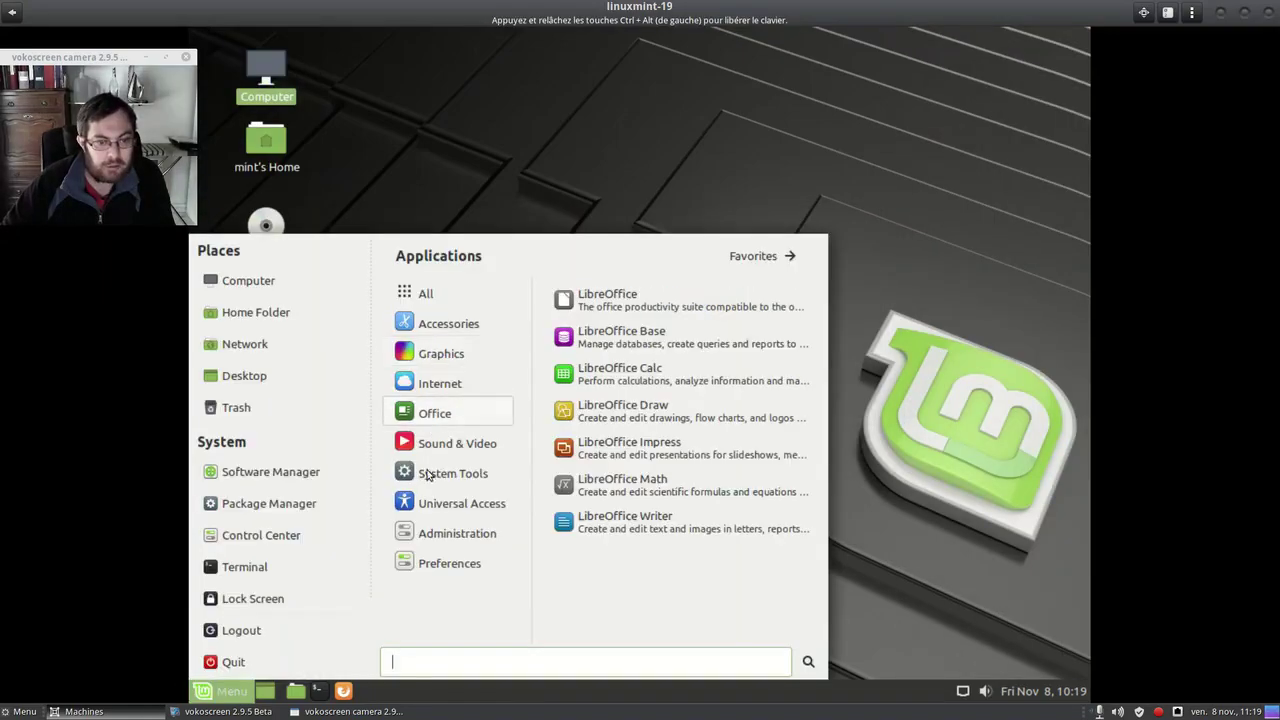
scroll(665, 445, "down", 5)
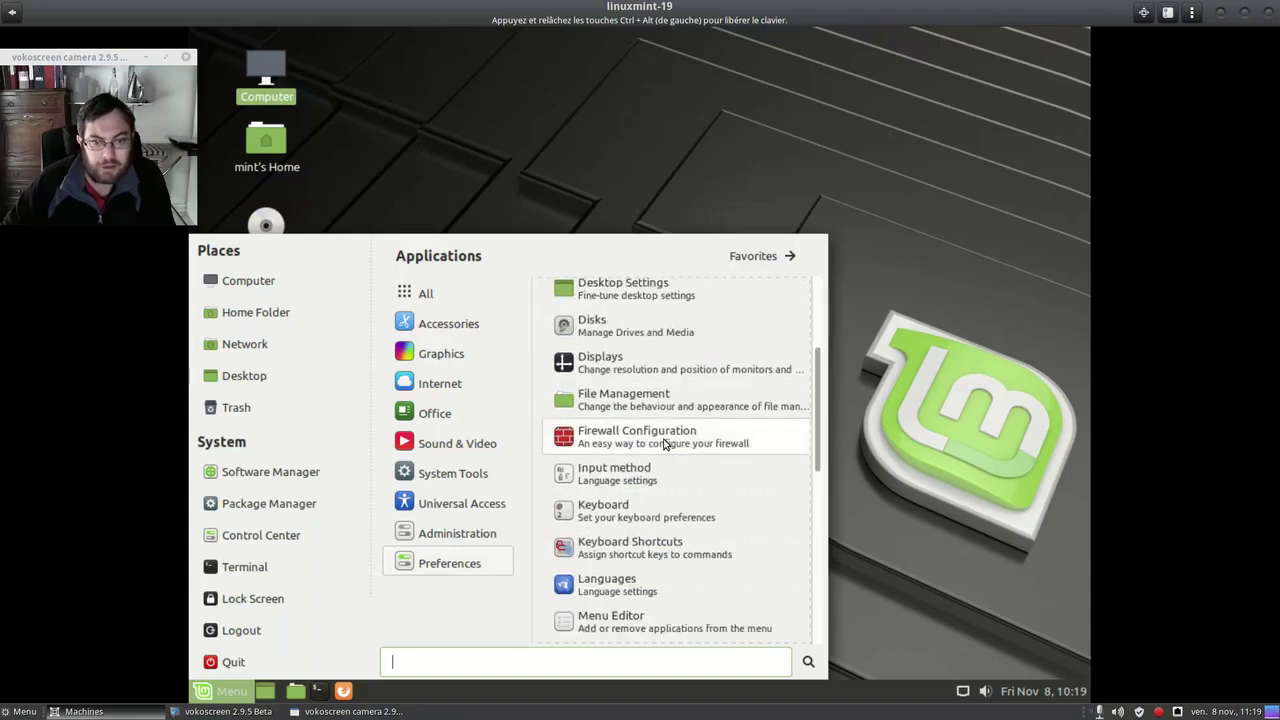
scroll(665, 445, "up", 5)
scroll(665, 445, "down", 3)
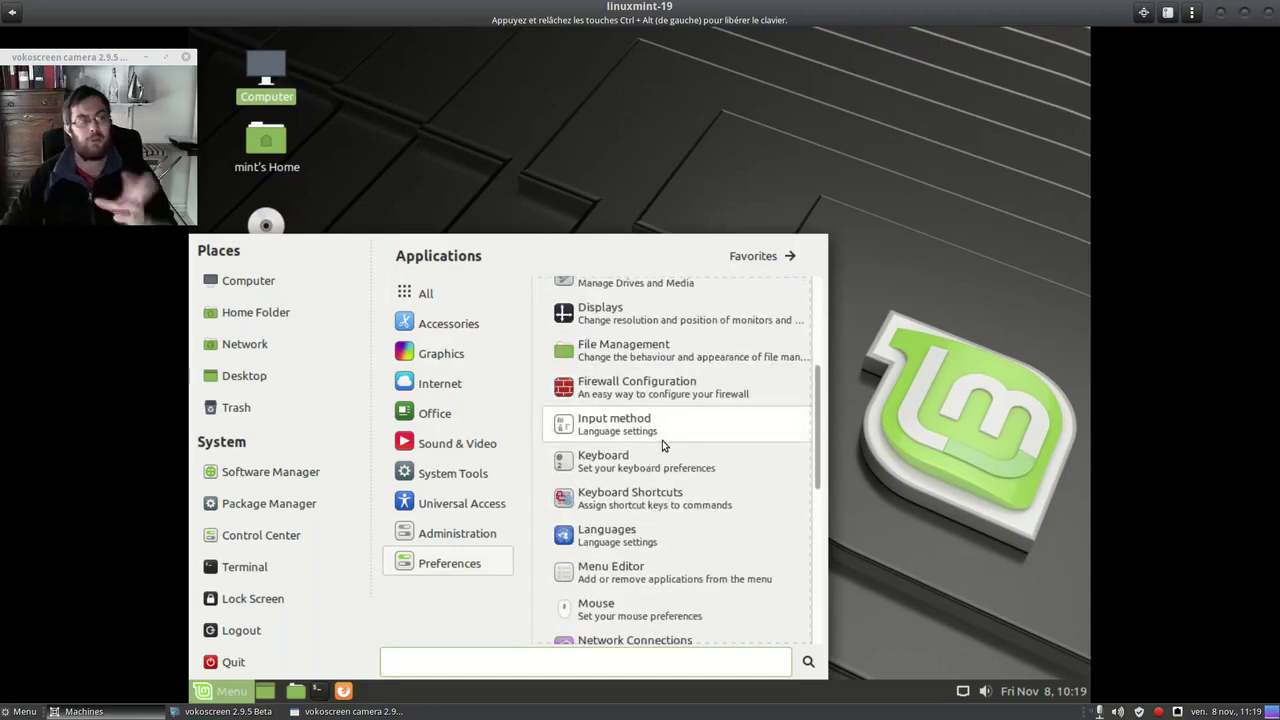
scroll(662, 440, "down", 1)
scroll(692, 406, "down", 1)
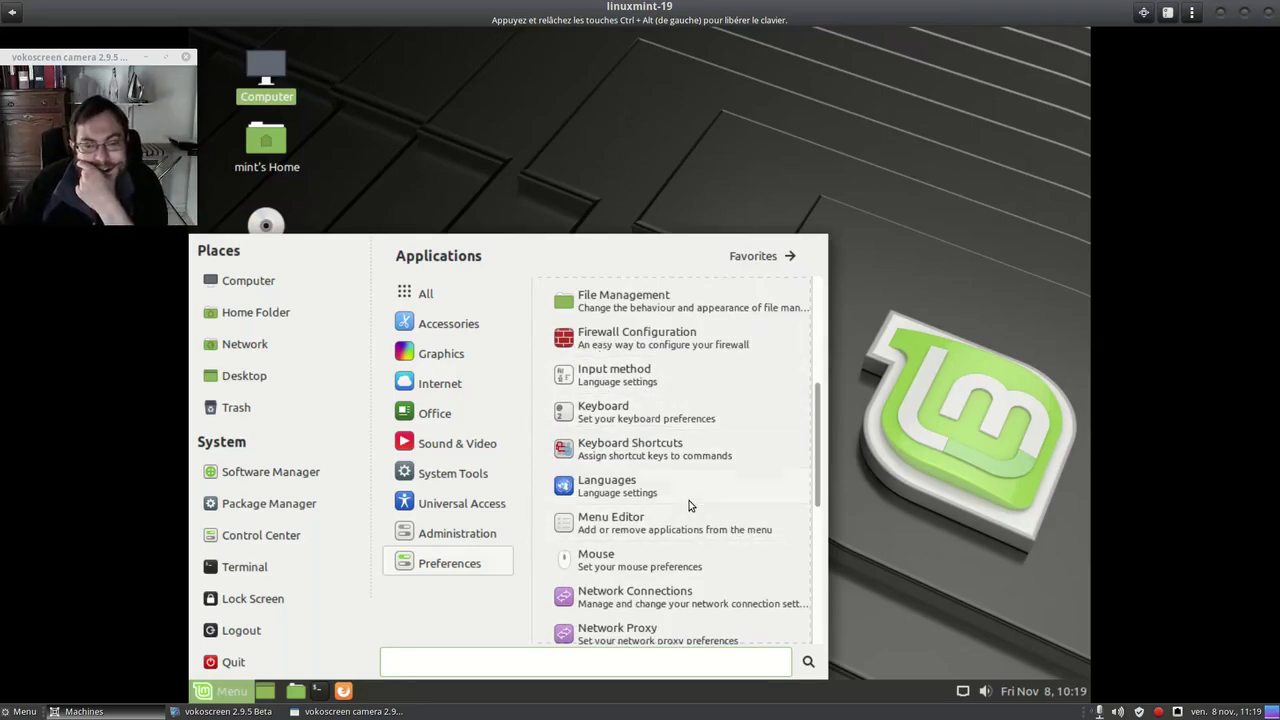
scroll(689, 506, "down", 3)
left_click(715, 442)
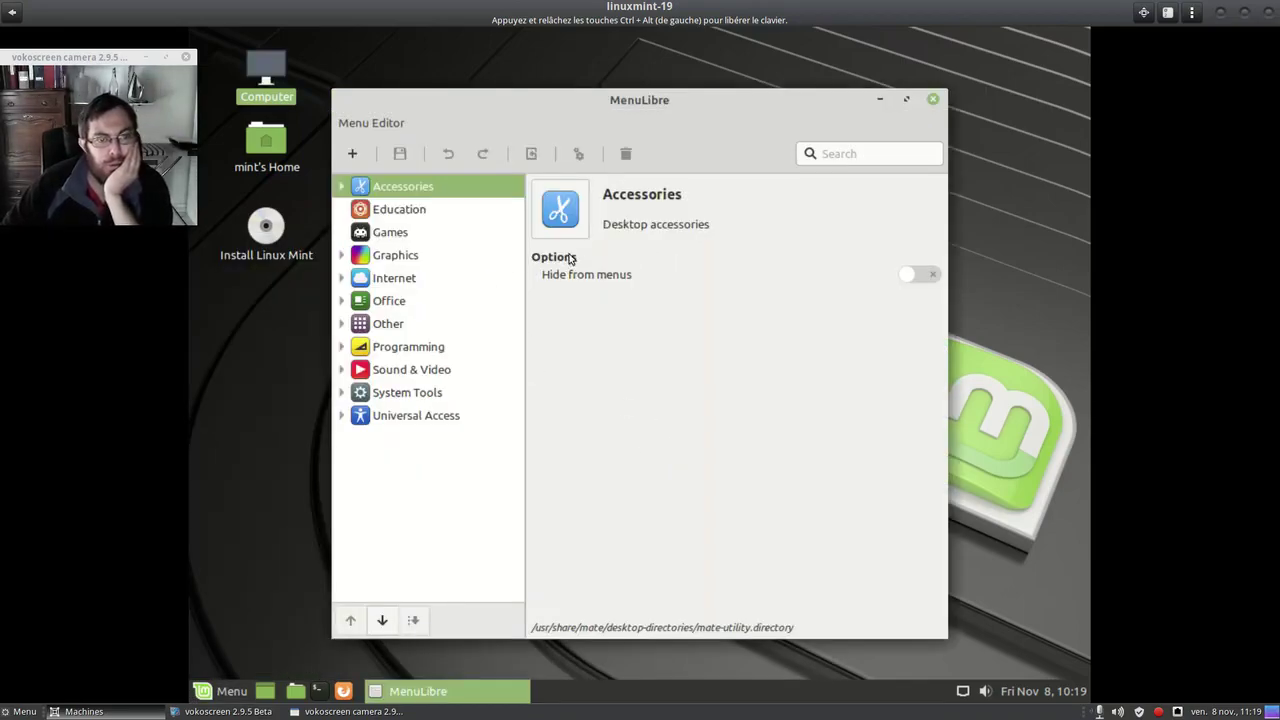
- Look through the Internet, Graphics and Games categories in the menu editor, collapsing each expanded list again
left_click(416, 280)
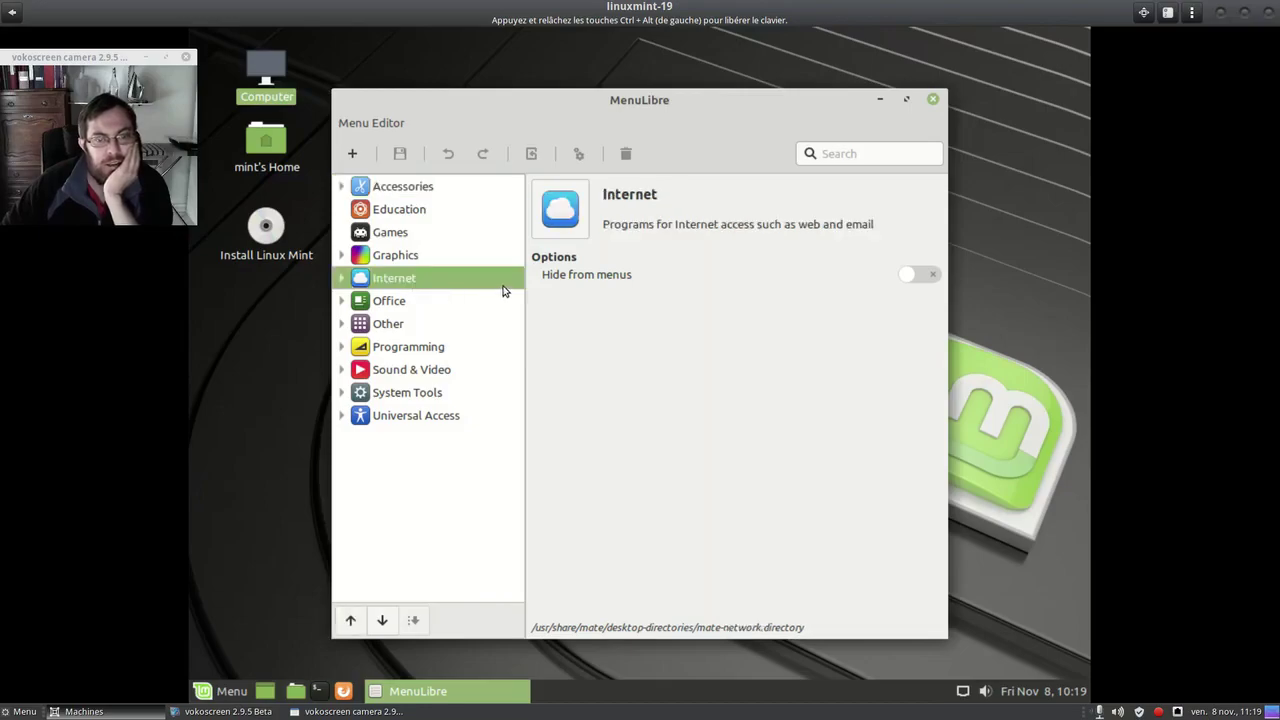
left_click(341, 279)
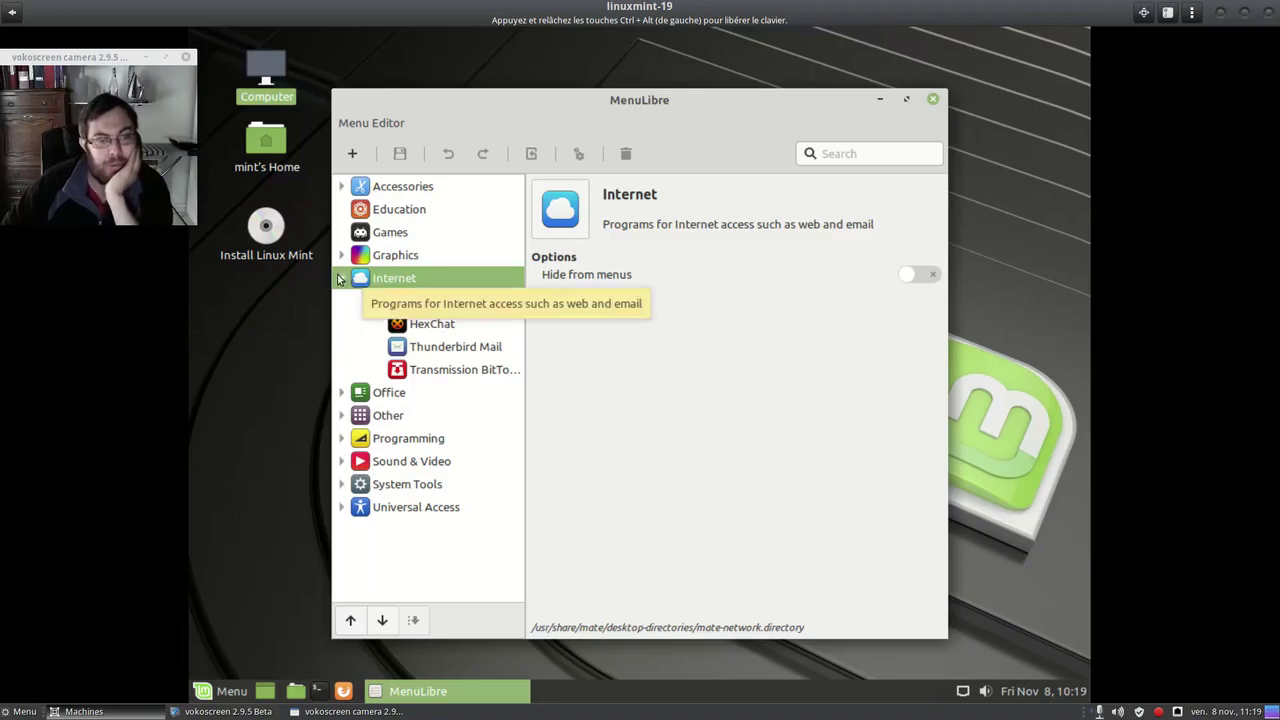
left_click(341, 279)
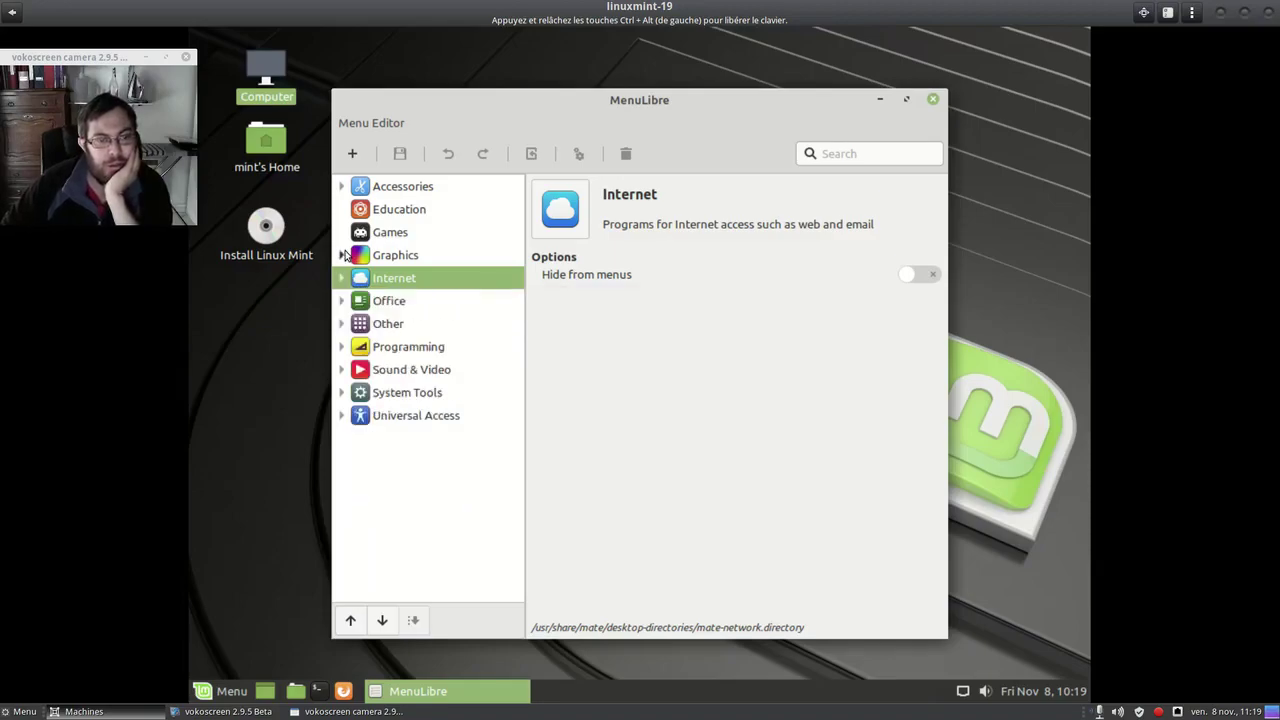
left_click(341, 255)
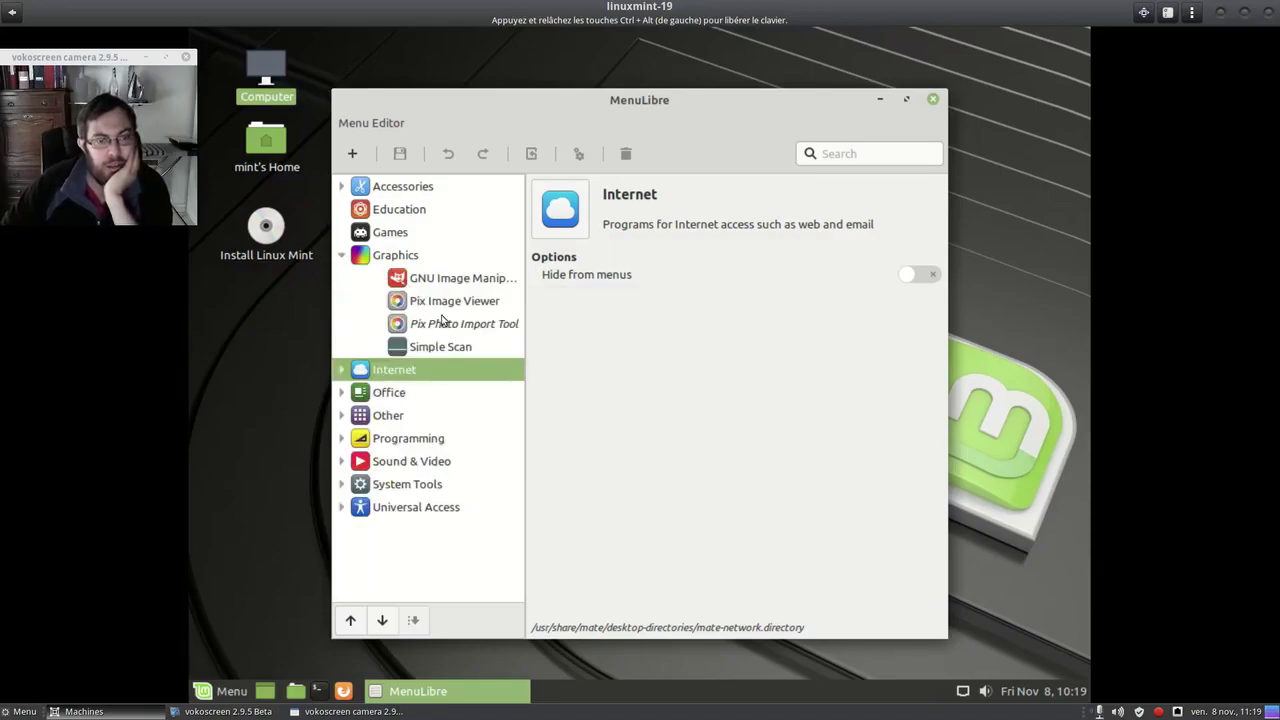
left_click(341, 255)
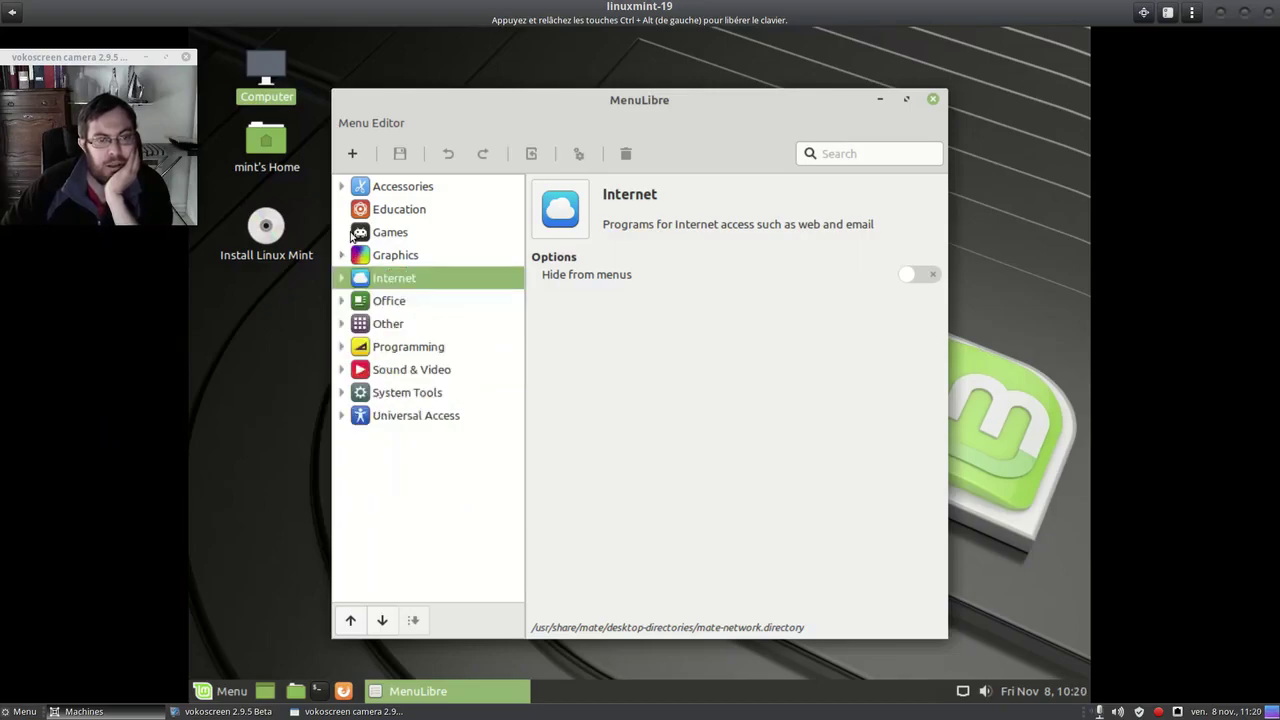
left_click(358, 233)
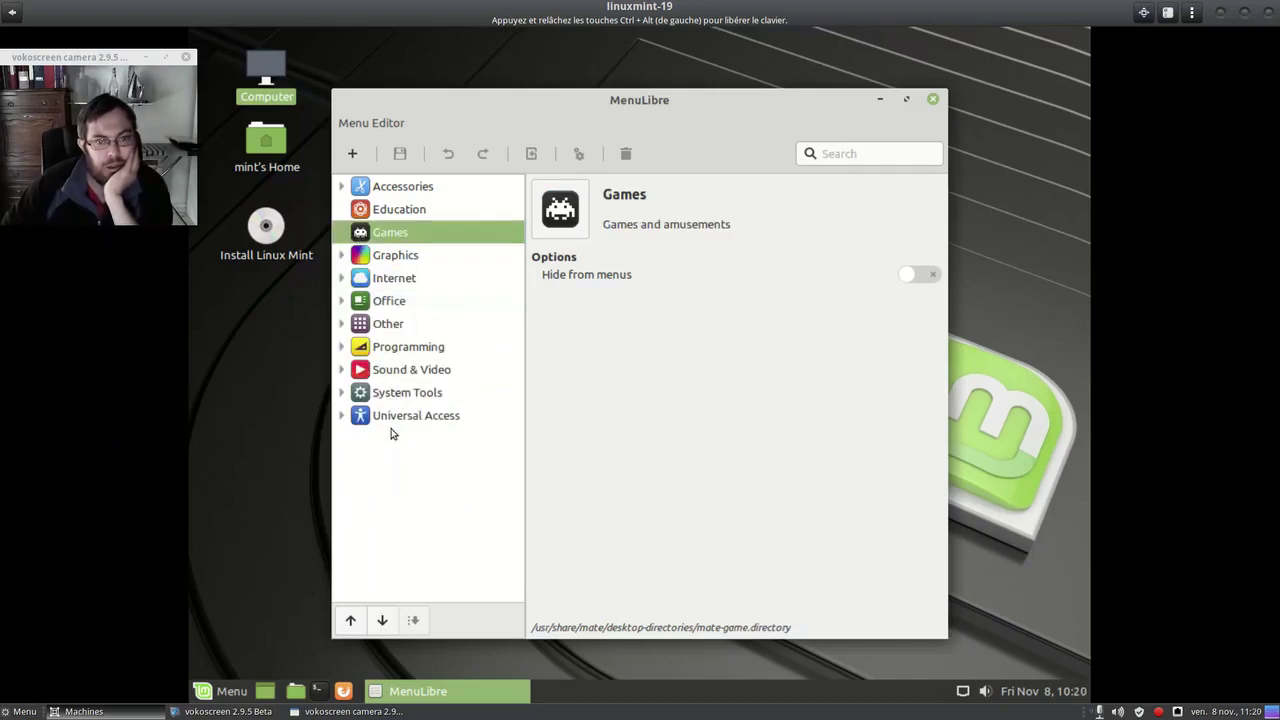
- Hide the Sound & Video category from menus, save the change and close MenuLibre
left_click(396, 370)
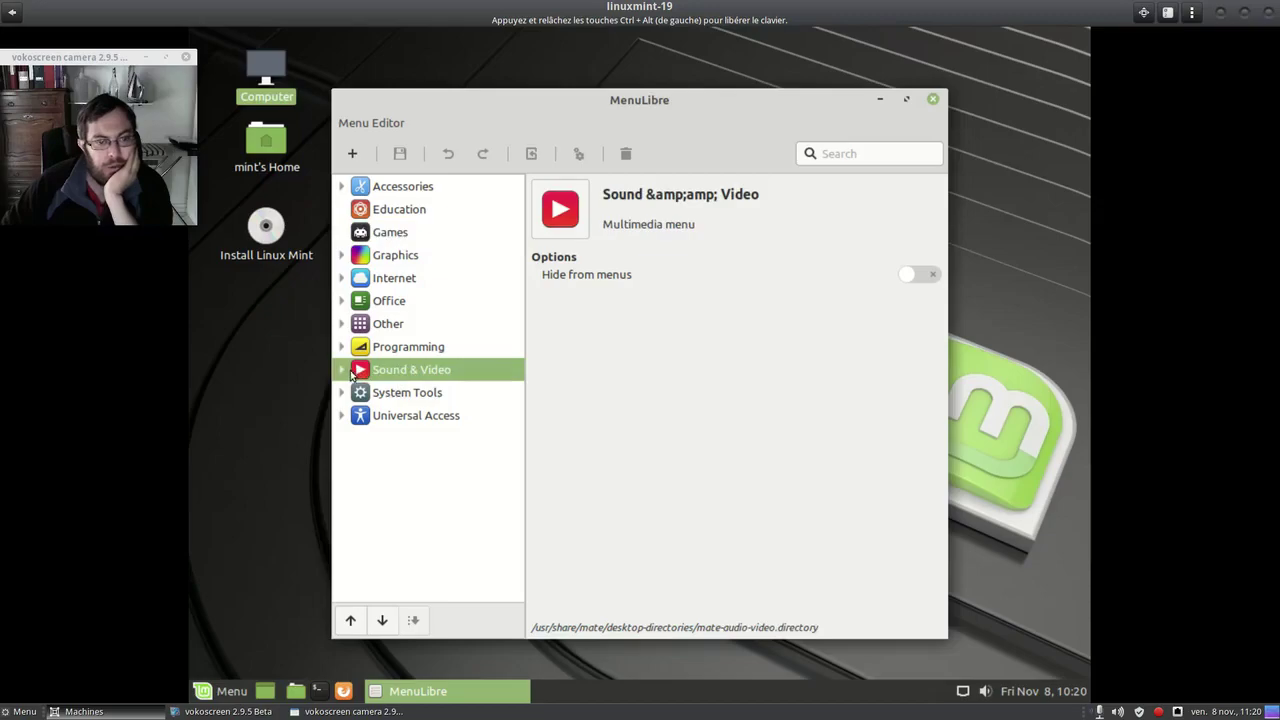
left_click(342, 370)
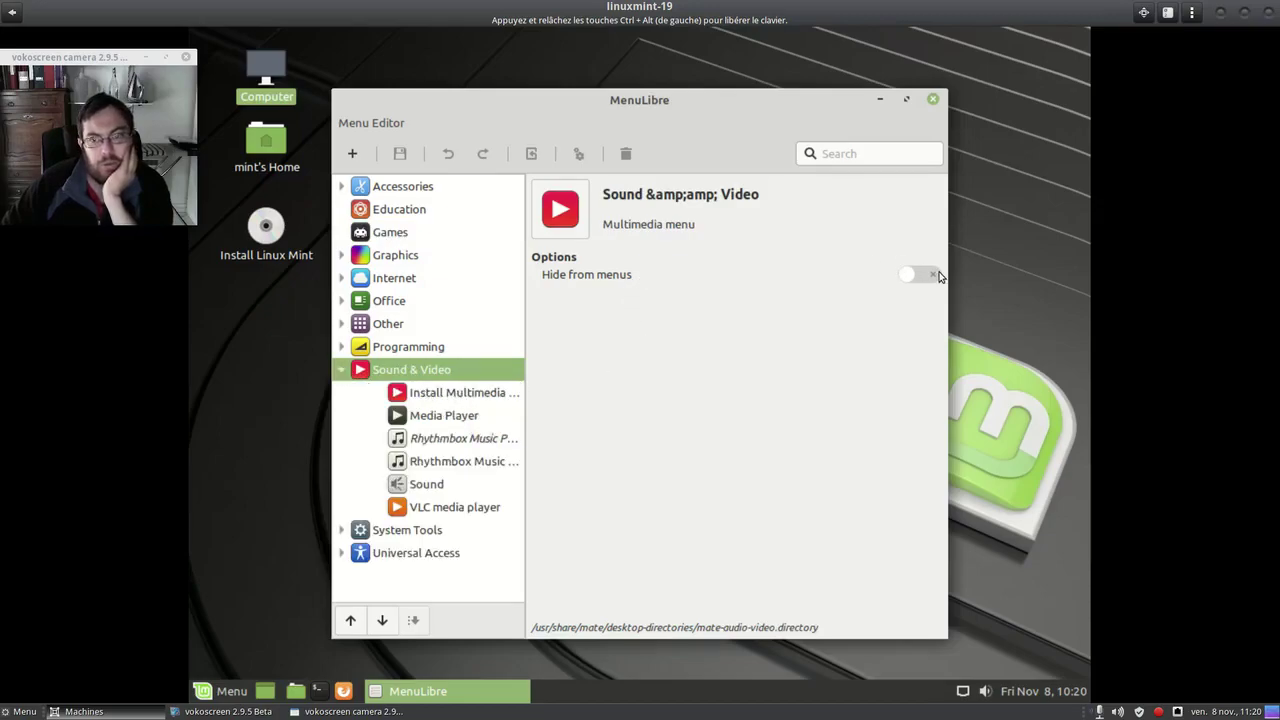
left_click(932, 279)
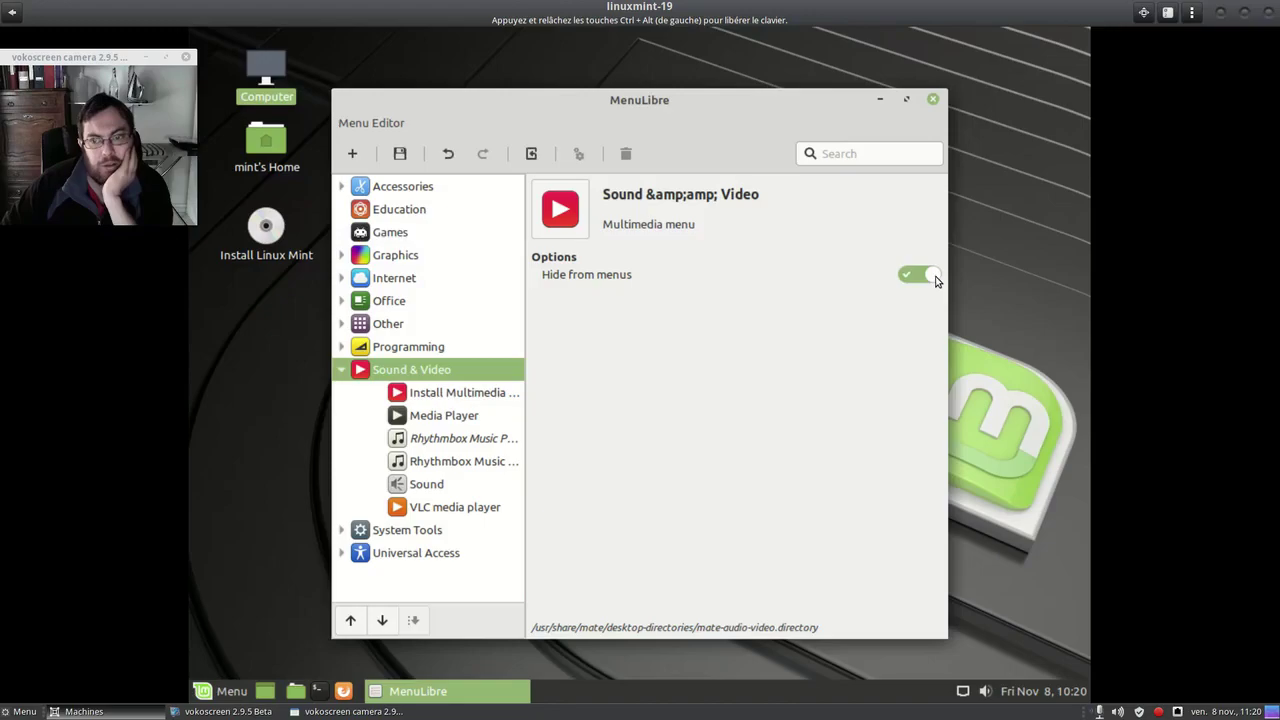
left_click(430, 402)
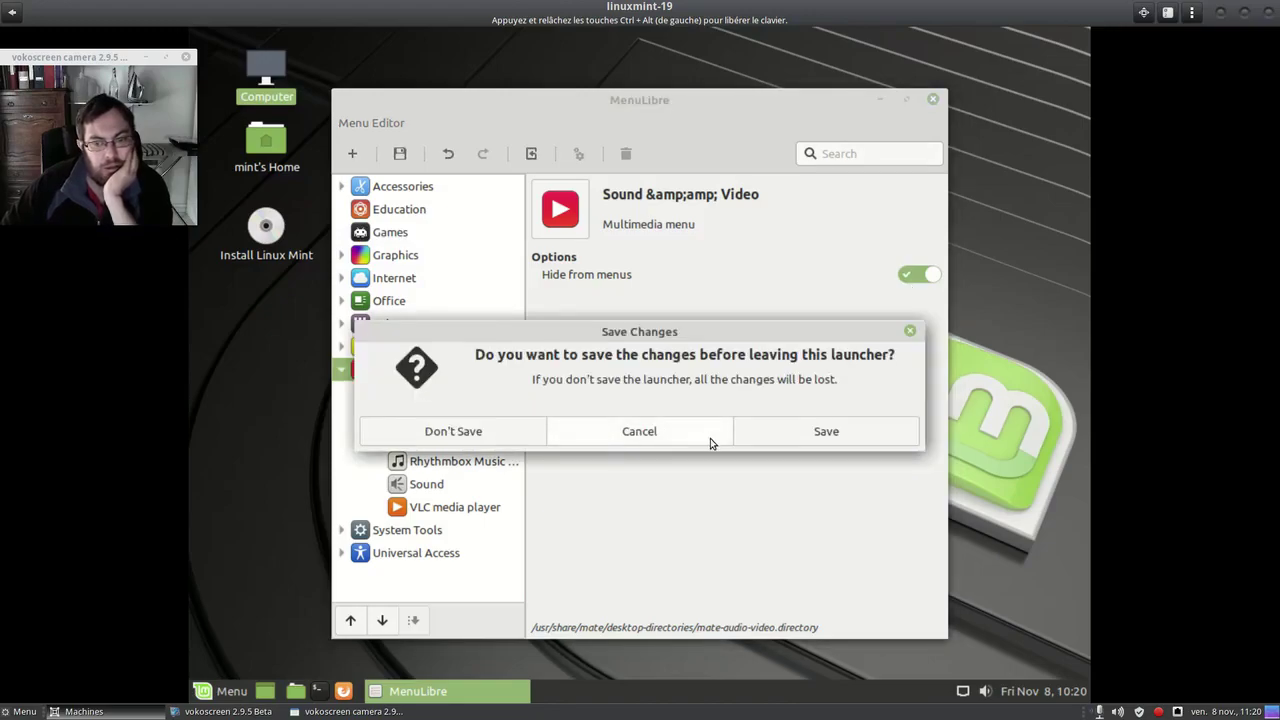
left_click(756, 441)
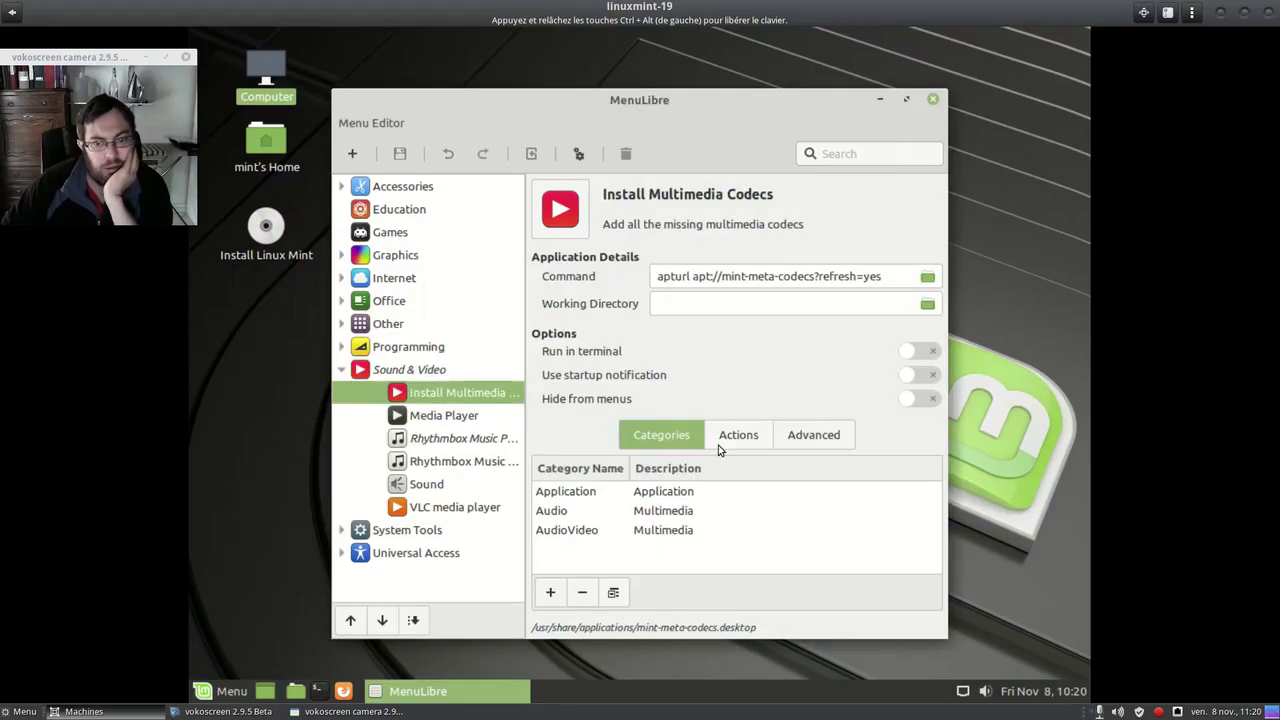
left_click(341, 369)
left_click(932, 99)
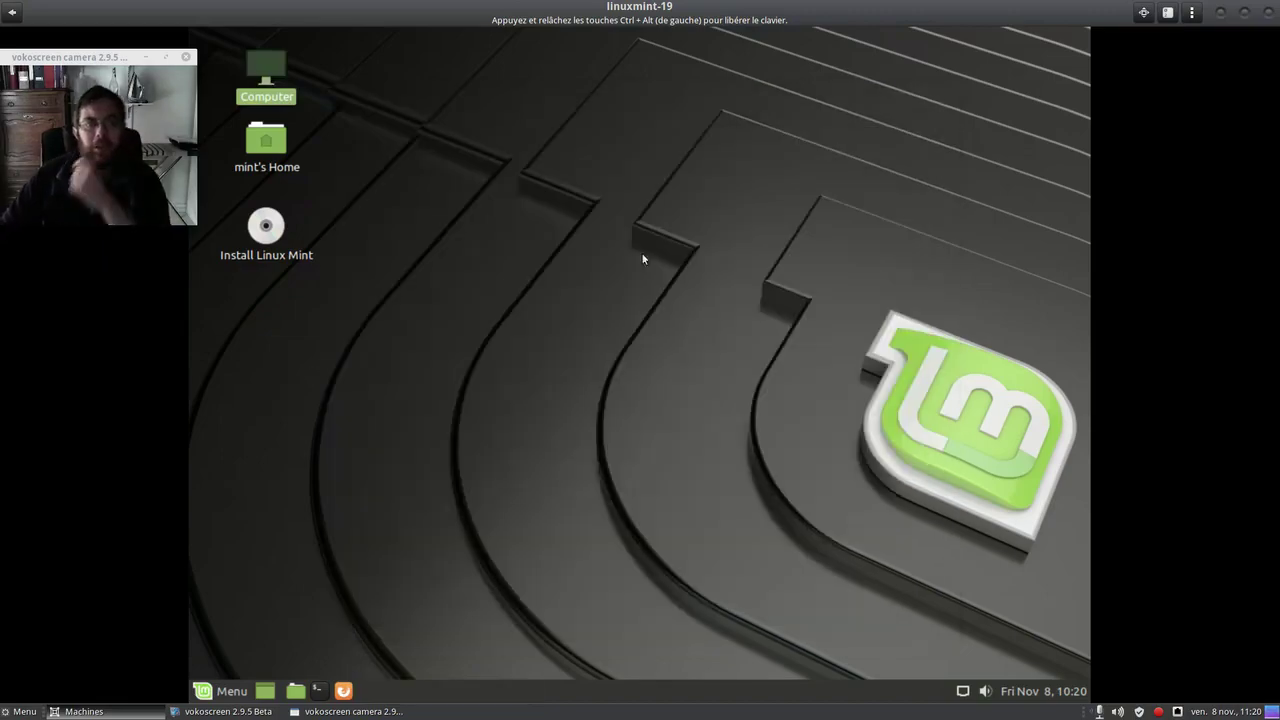
- Launch LibreOffice Draw from the Office applications in the system's application menu
left_click(205, 690)
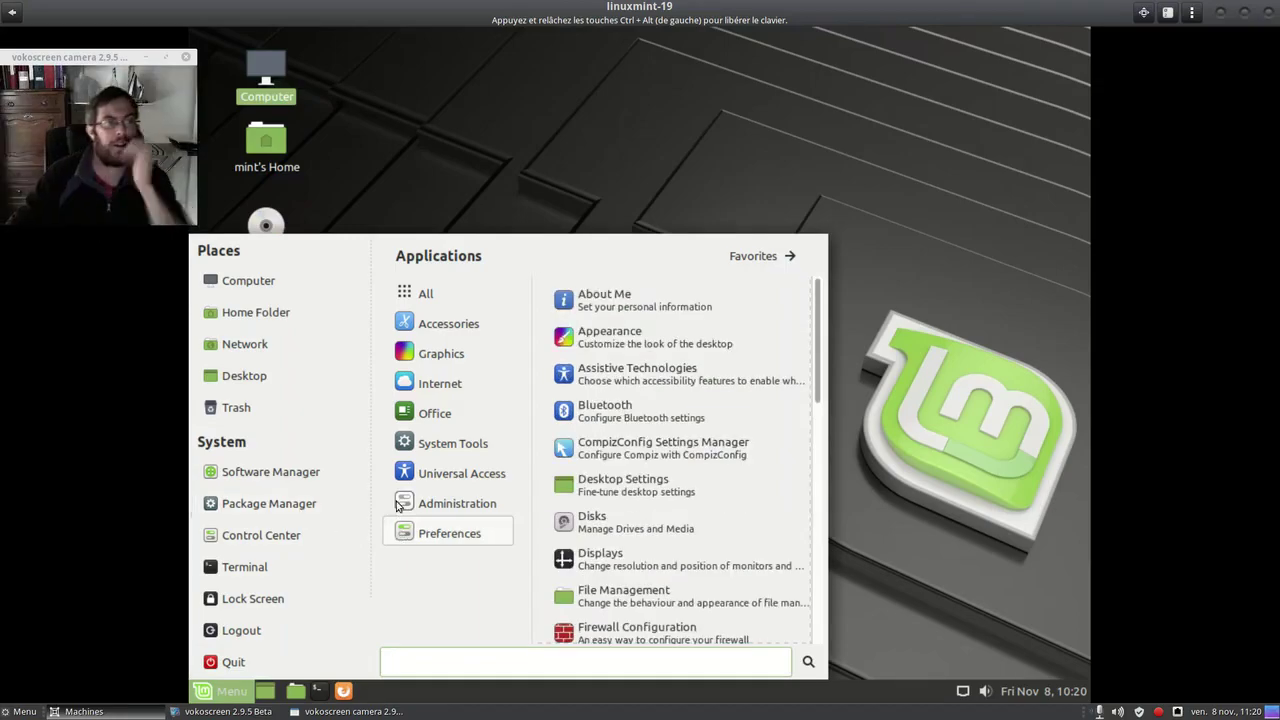
mouse_move(457, 443)
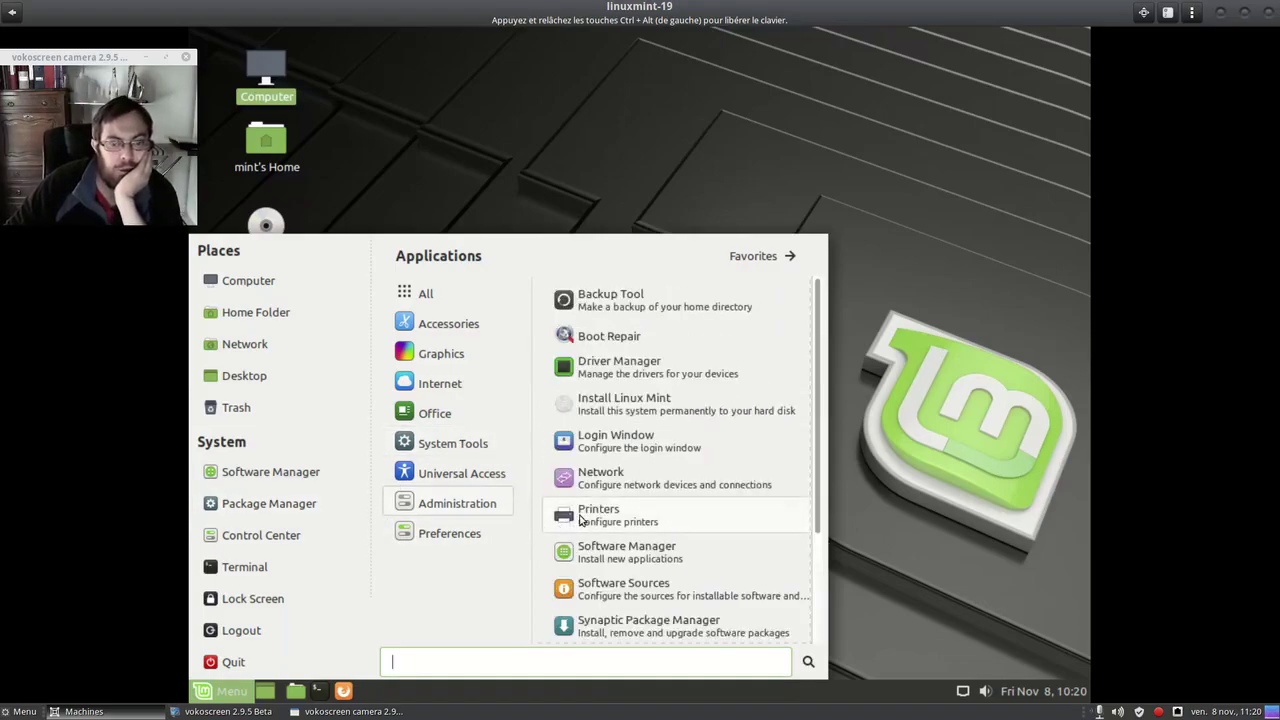
mouse_move(457, 417)
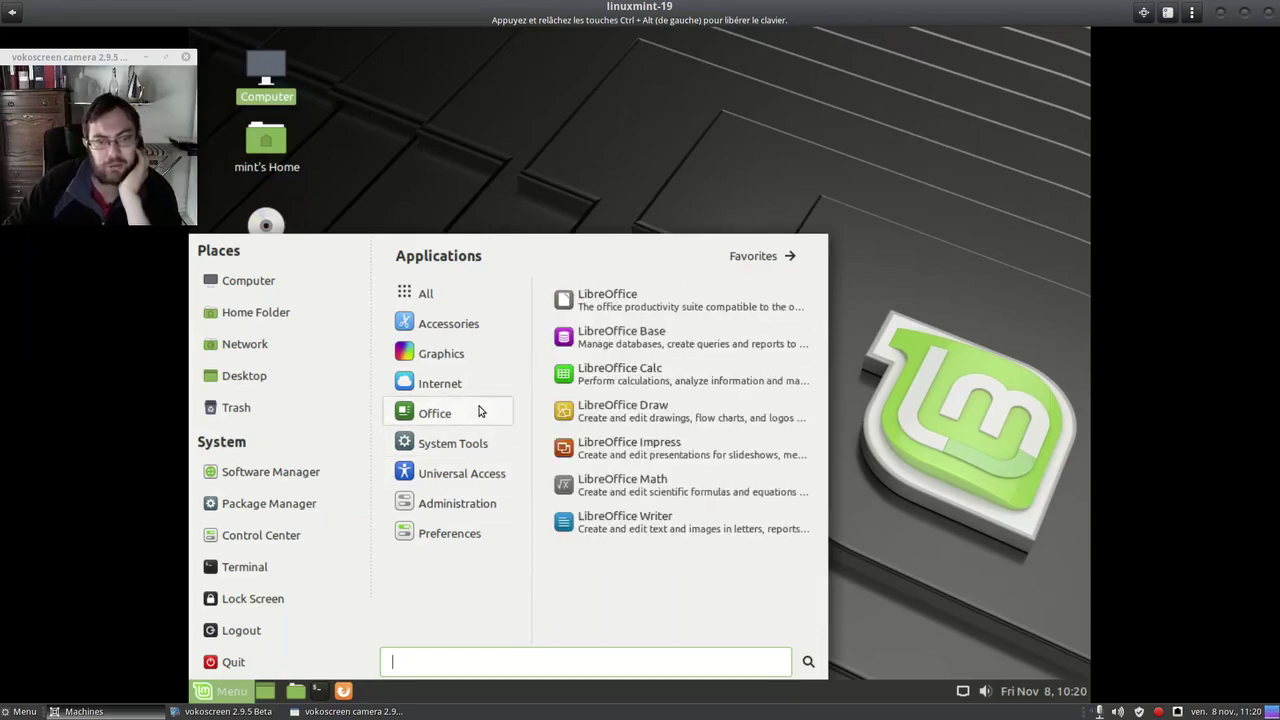
left_click(700, 423)
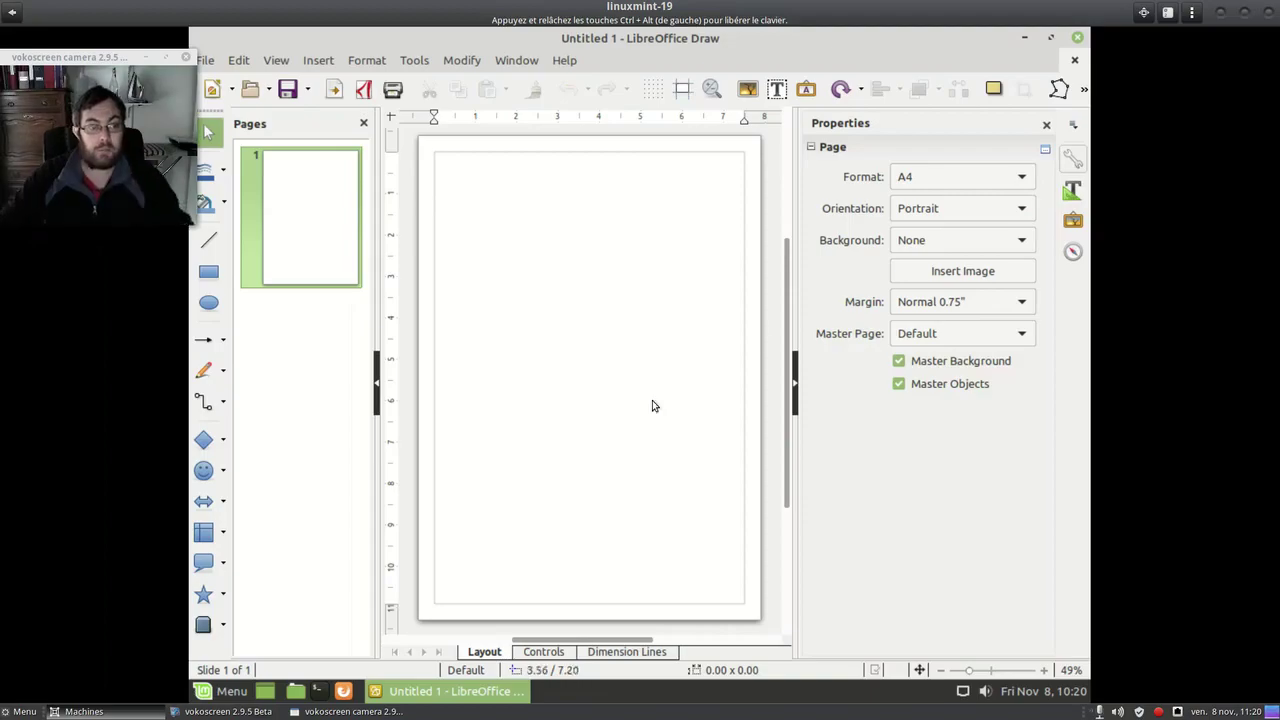
- Draw a smiley face about 3.3 × 3.7 inches in the page's upper half and enlarge it to about 5.4 × 5.6 inches
left_click(204, 472)
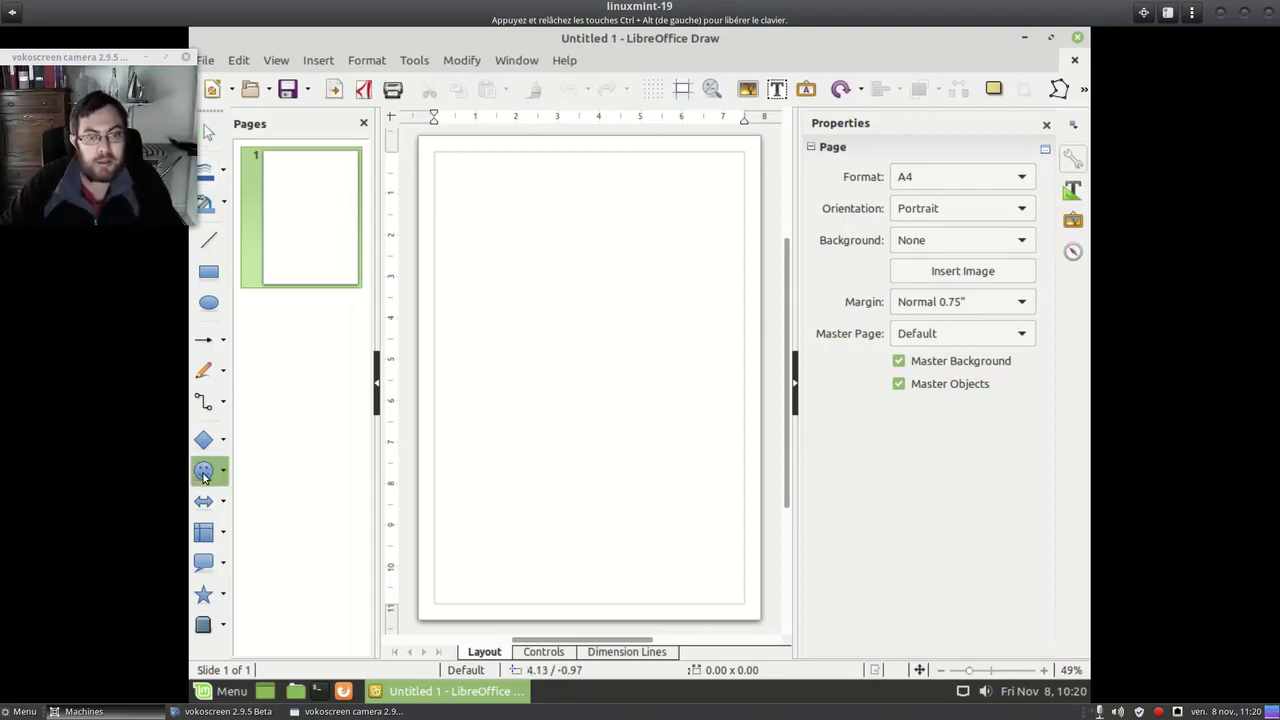
left_click_drag(594, 237, 729, 387)
key("Escape")
left_click(651, 323)
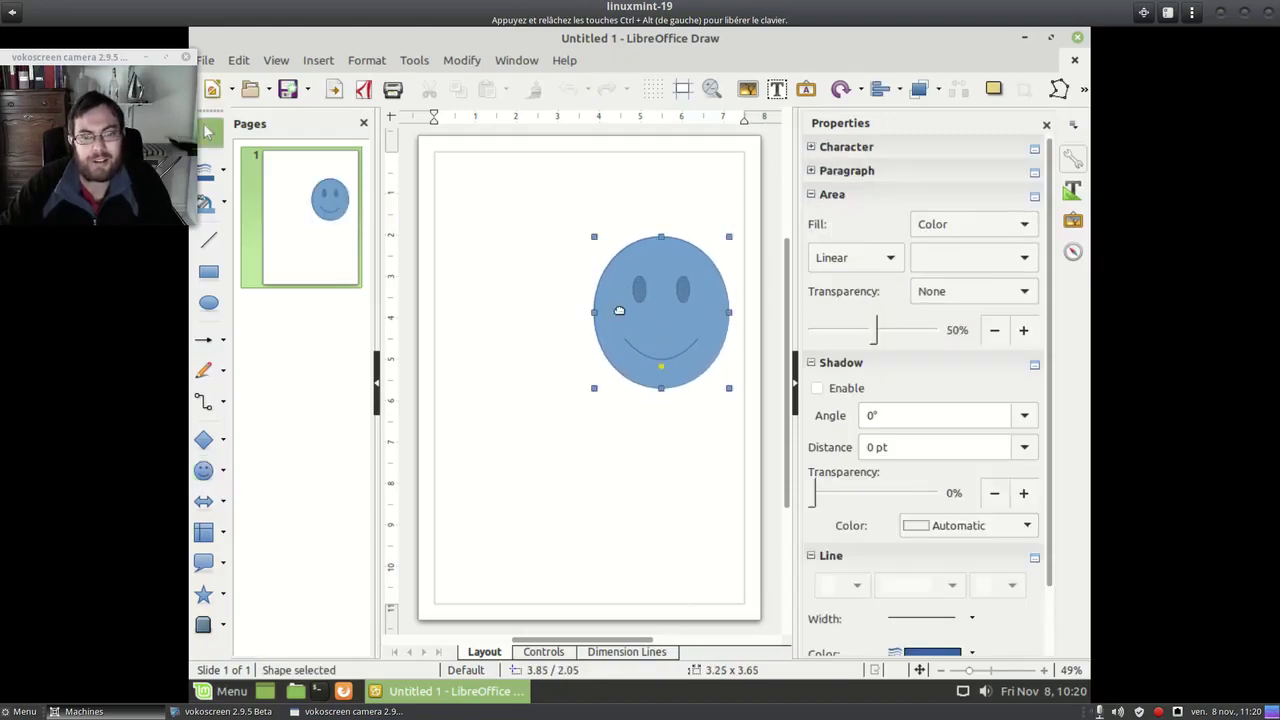
left_click_drag(594, 312, 504, 312)
left_click_drag(616, 236, 616, 158)
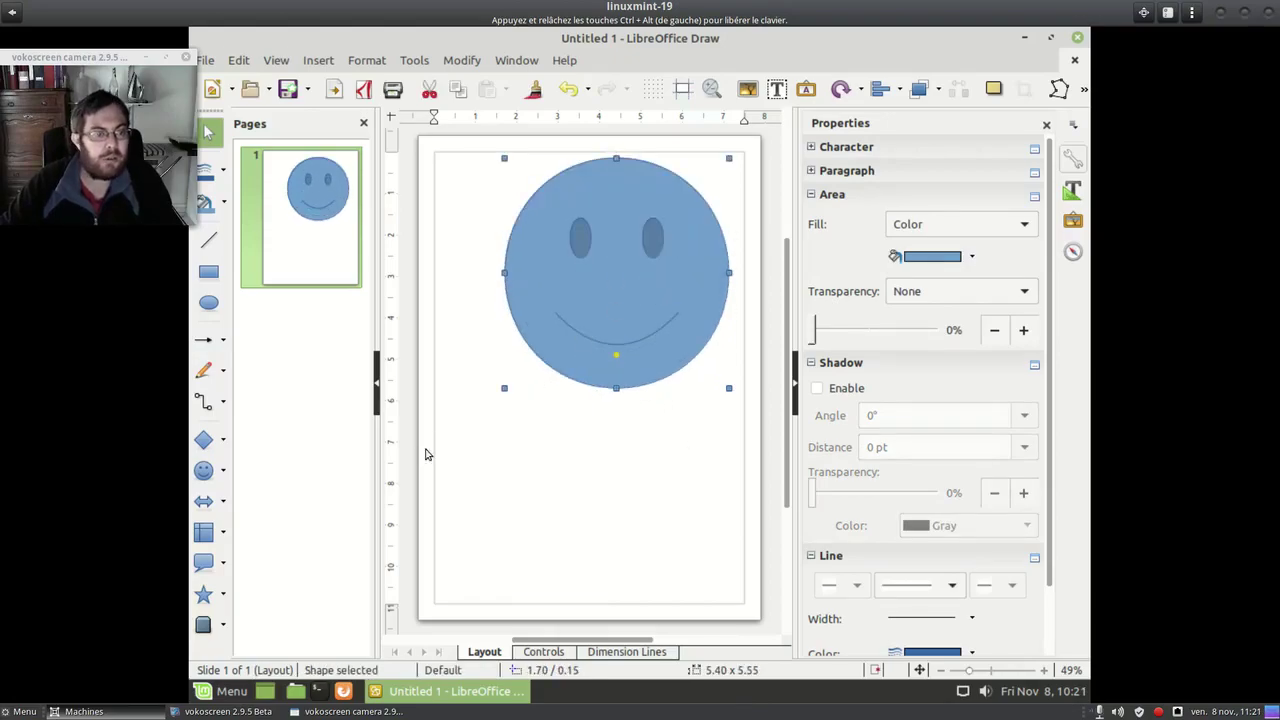
- Draw a wavy freeform line about 5.5 inches wide and 1.4 inches high below the smiley face
left_click(204, 370)
mouse_move(493, 437)
left_mouse_down()
mouse_move(600, 464)
mouse_move(665, 455)
mouse_move(721, 408)
left_mouse_up()
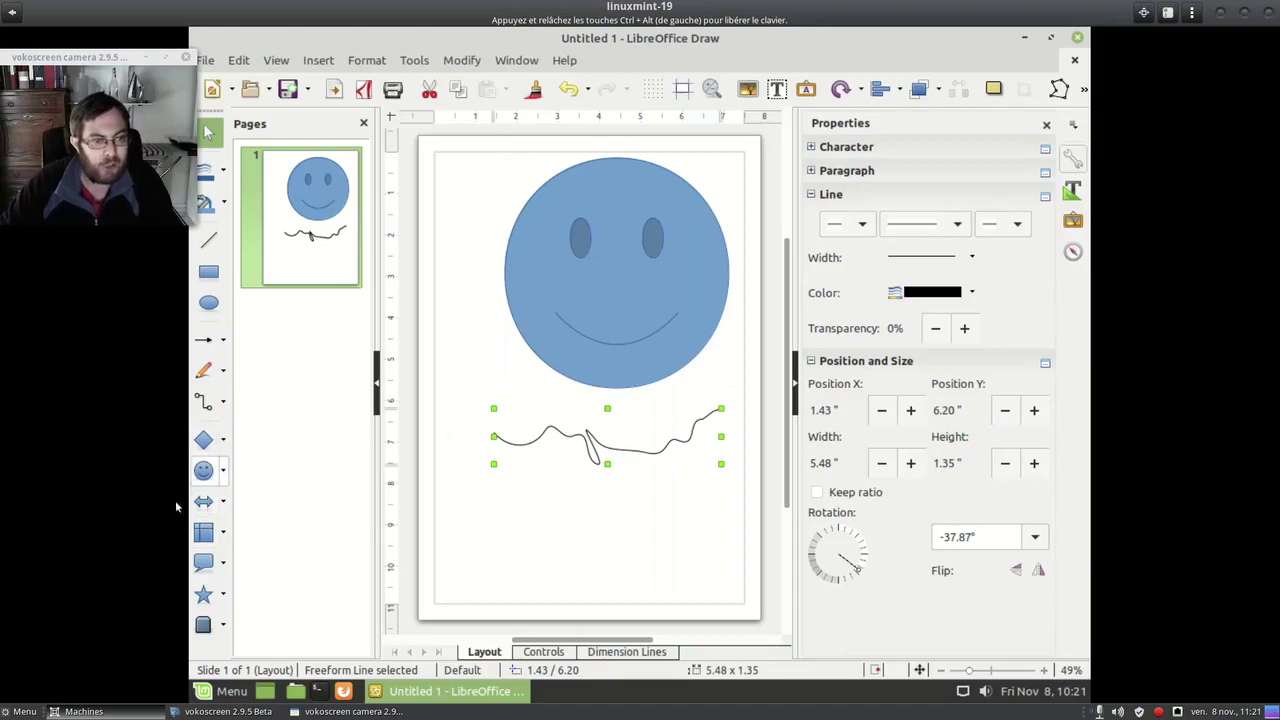
scroll(640, 362, "down", 2)
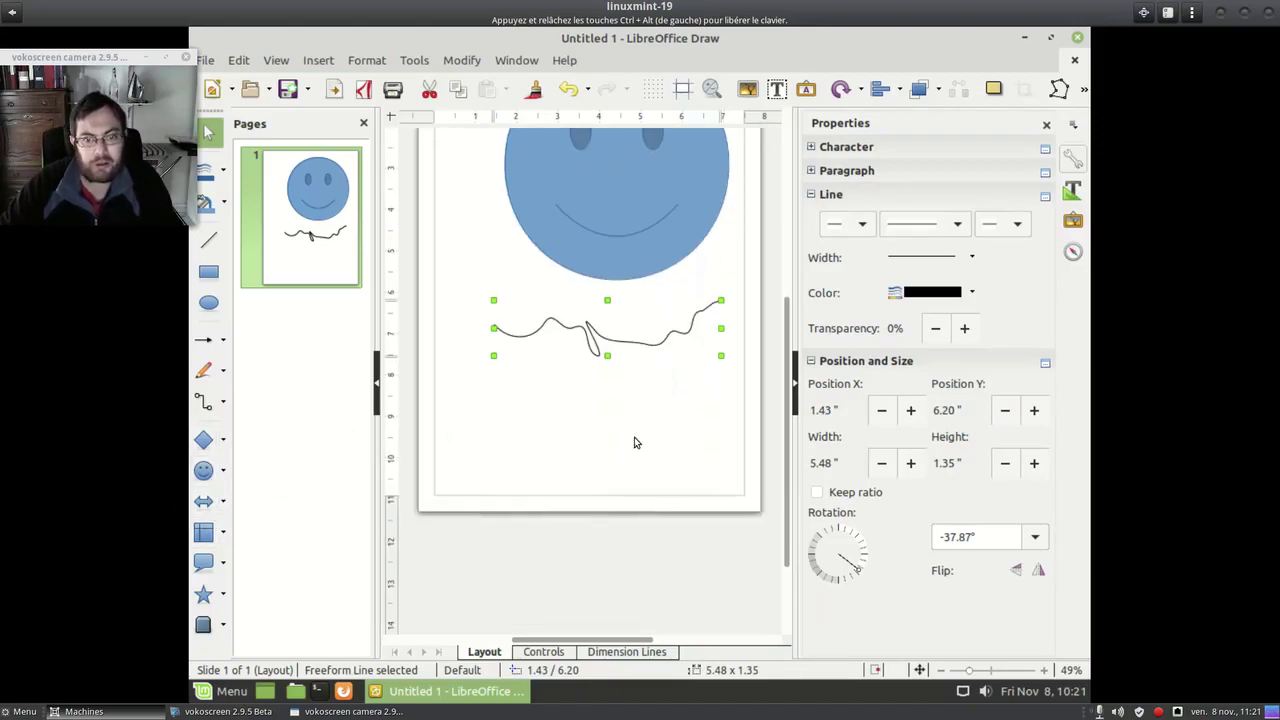
scroll(634, 443, "up", 4)
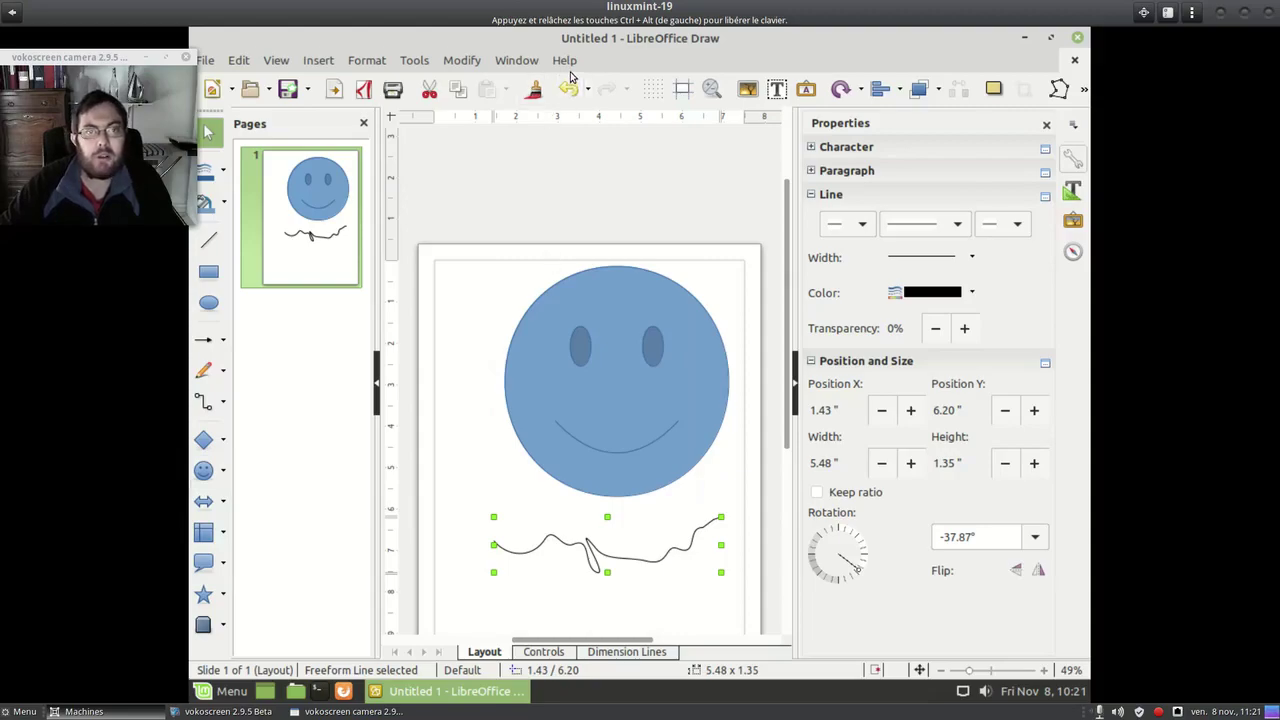
- Check LibreOffice's version details, then close the dialog
left_click(564, 60)
left_click(589, 510)
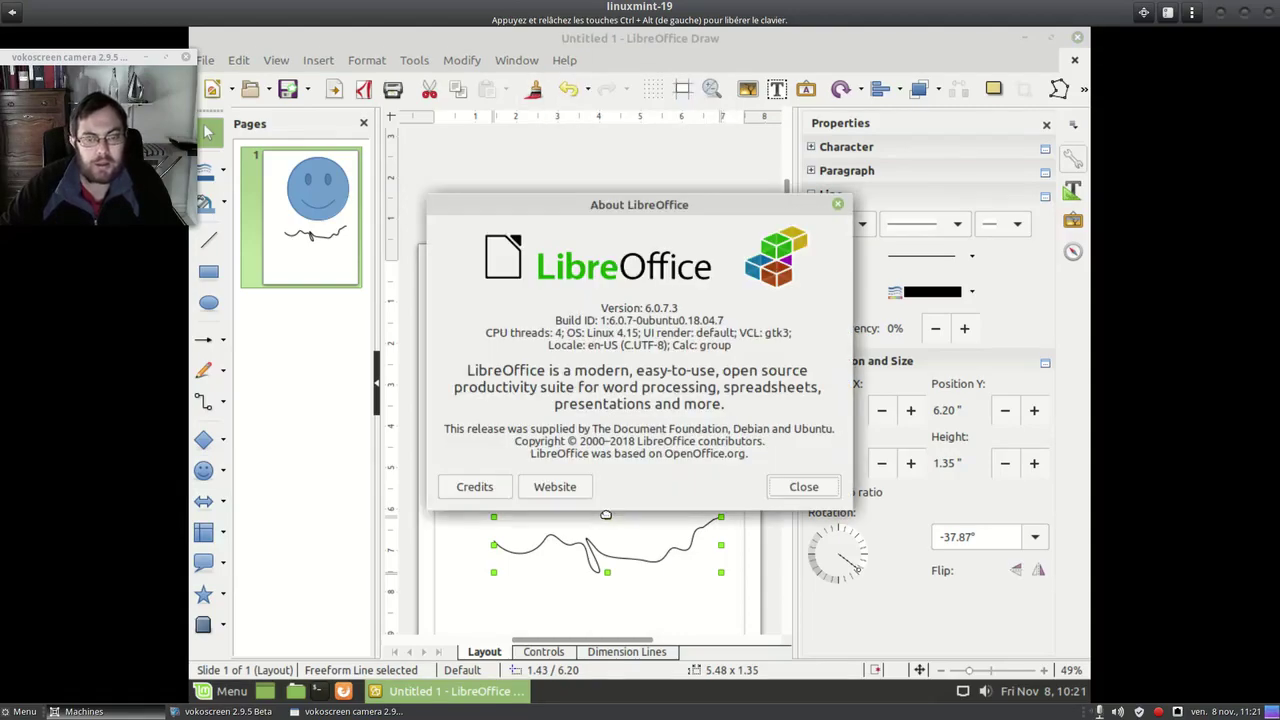
left_click(804, 488)
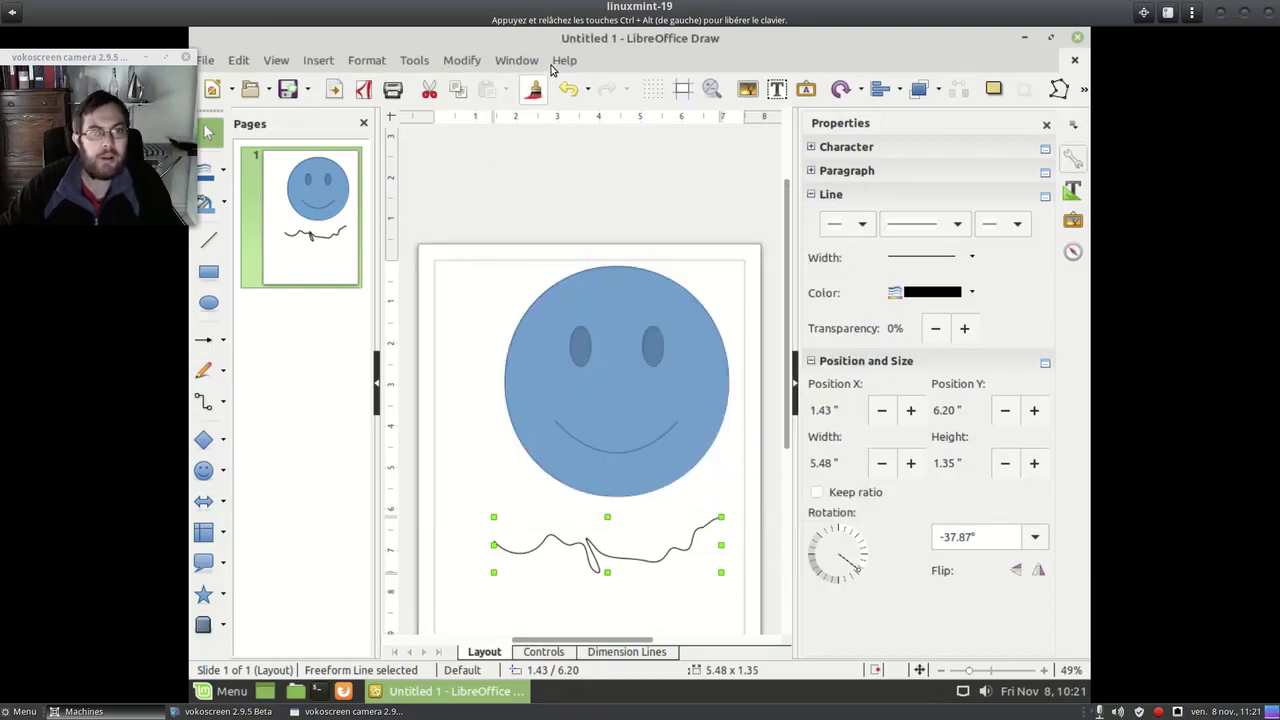
left_click(207, 61)
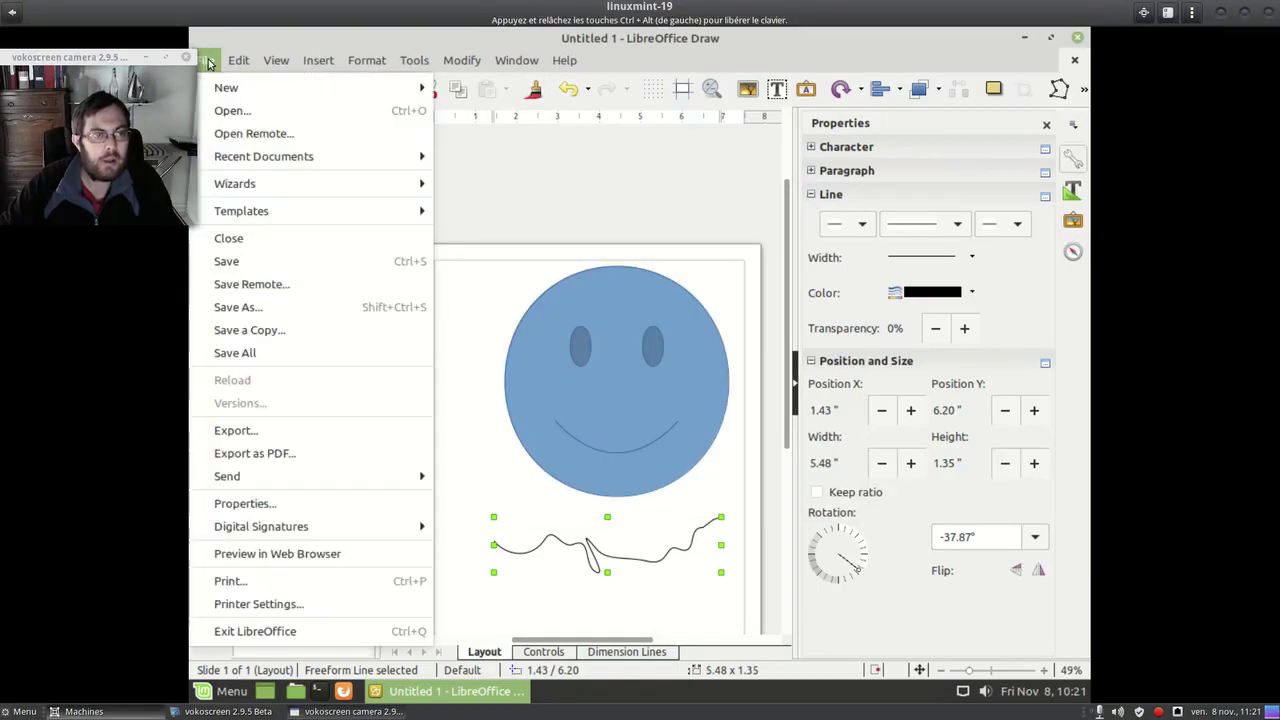
left_click(250, 631)
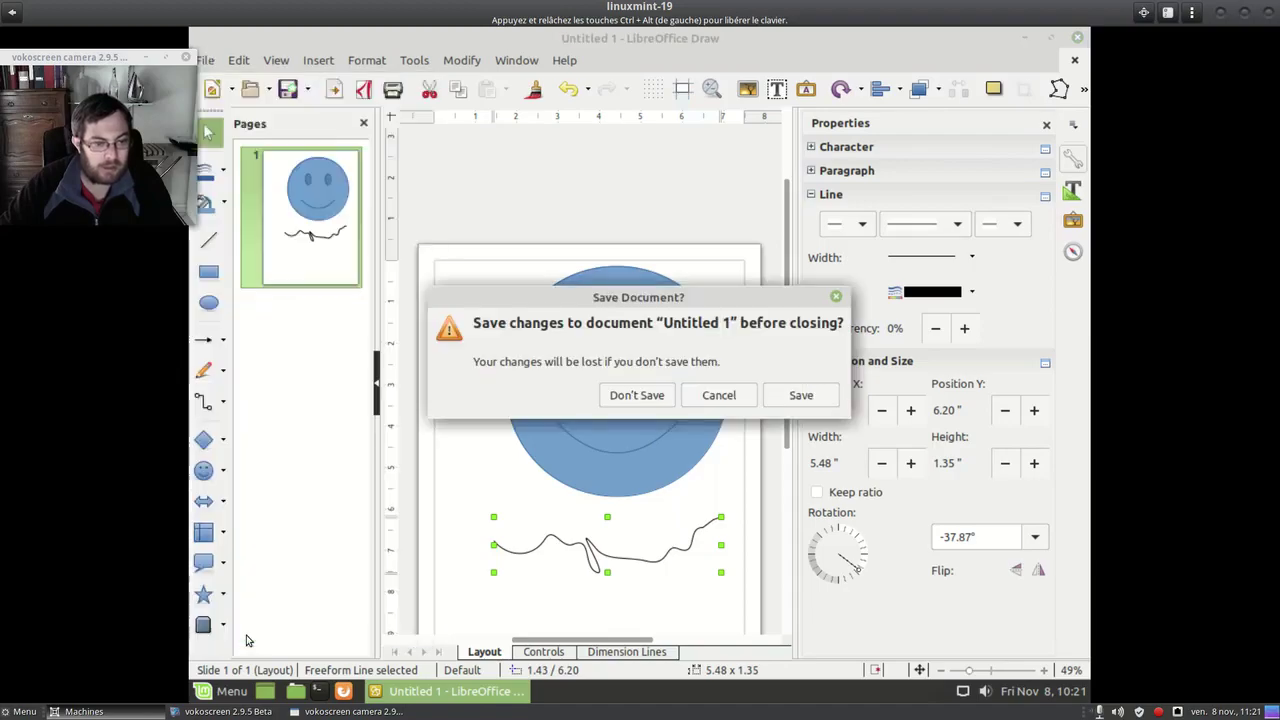
left_click(736, 401)
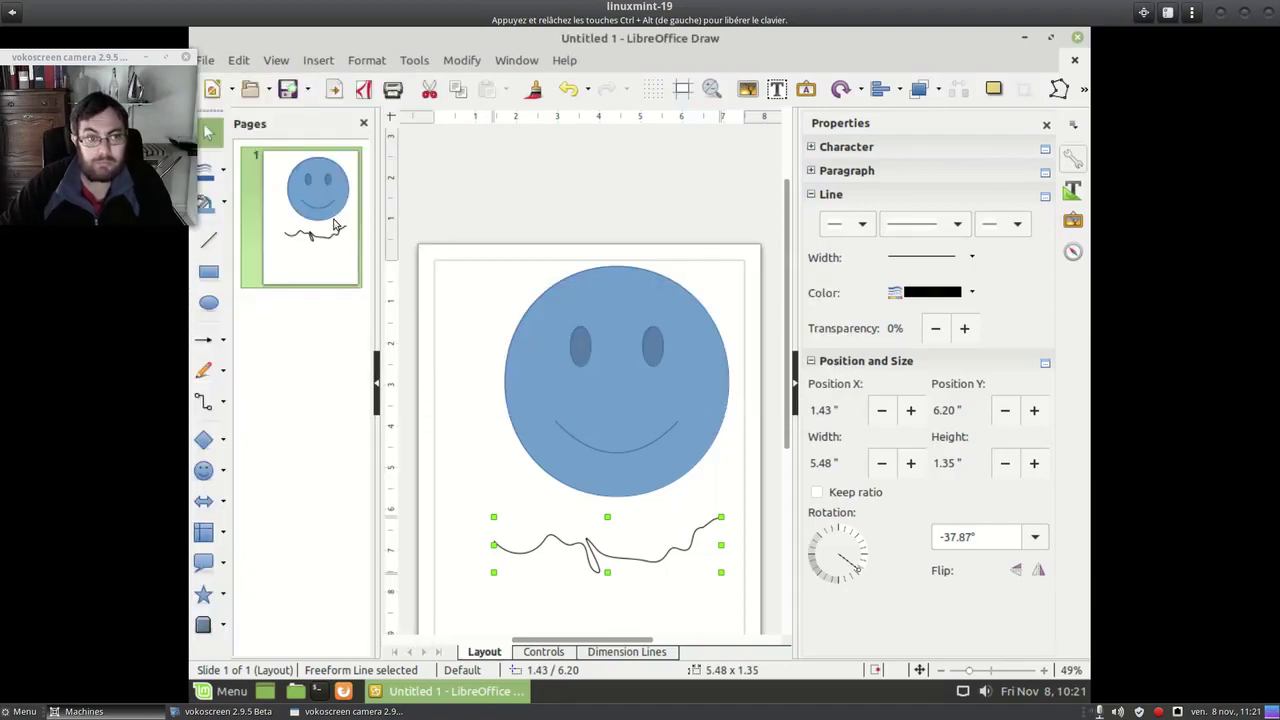
- Exit LibreOffice without saving the changes to the drawing
left_click(206, 61)
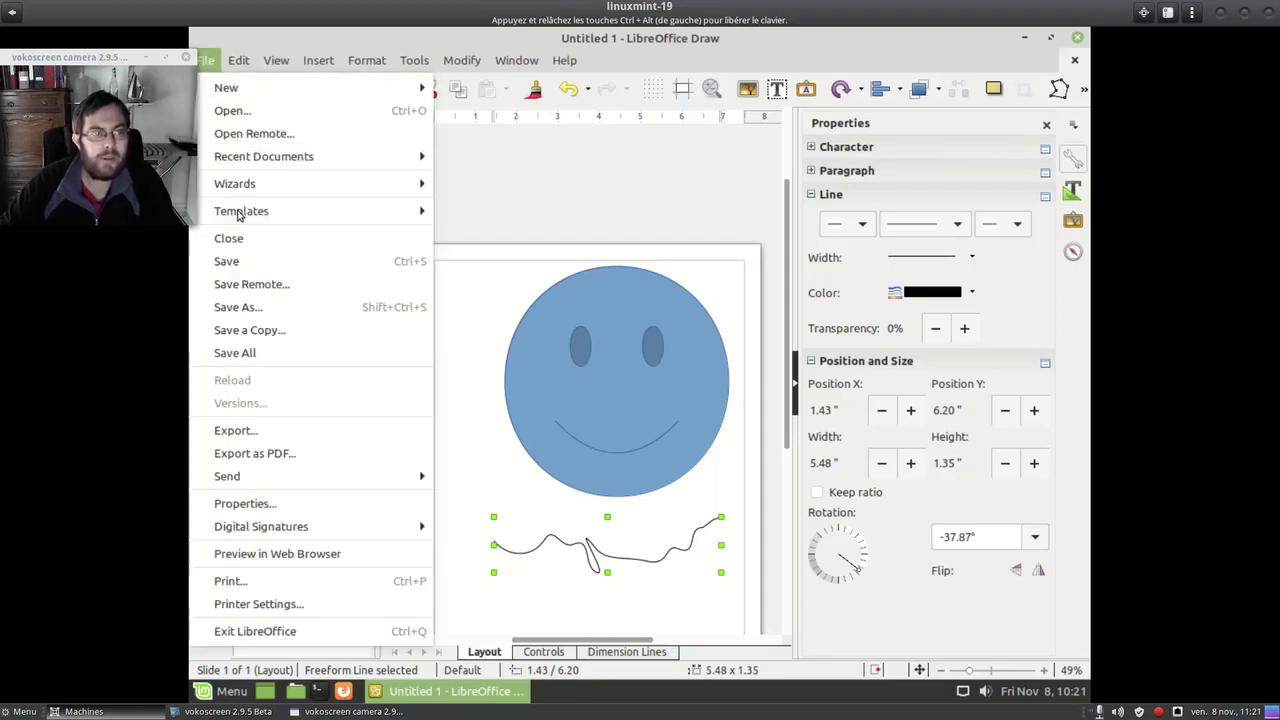
left_click(295, 628)
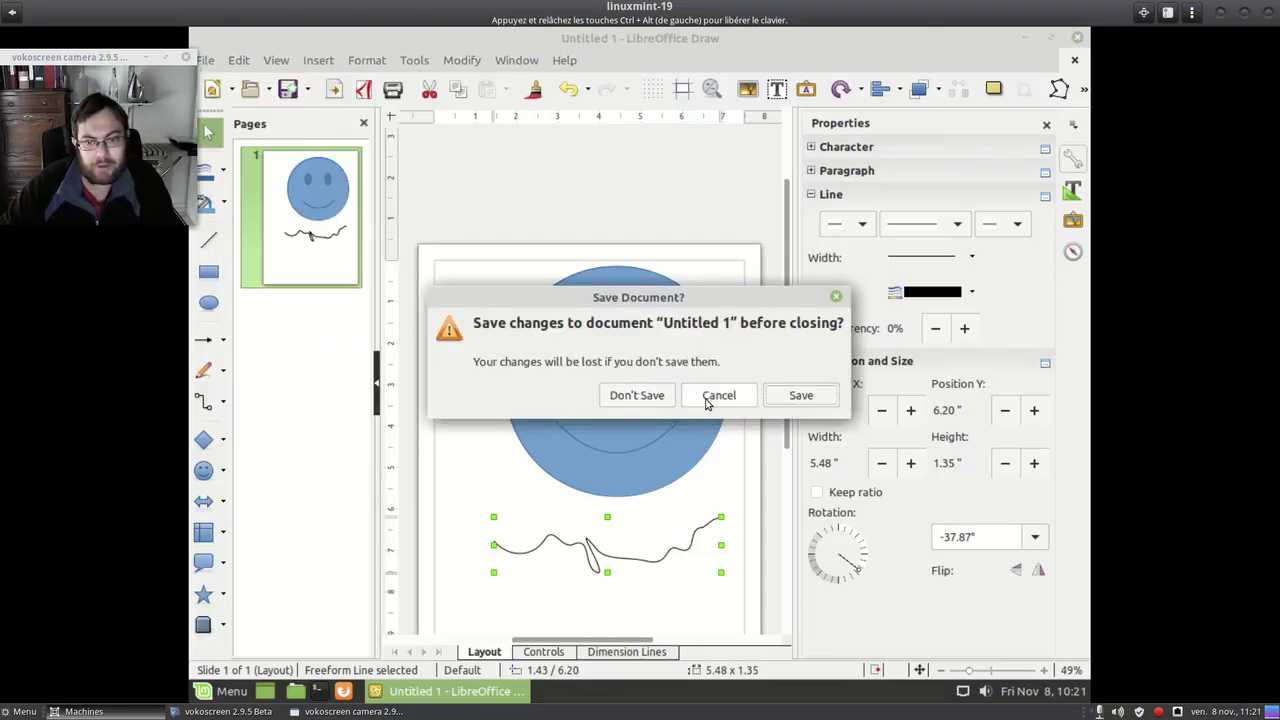
left_click(640, 394)
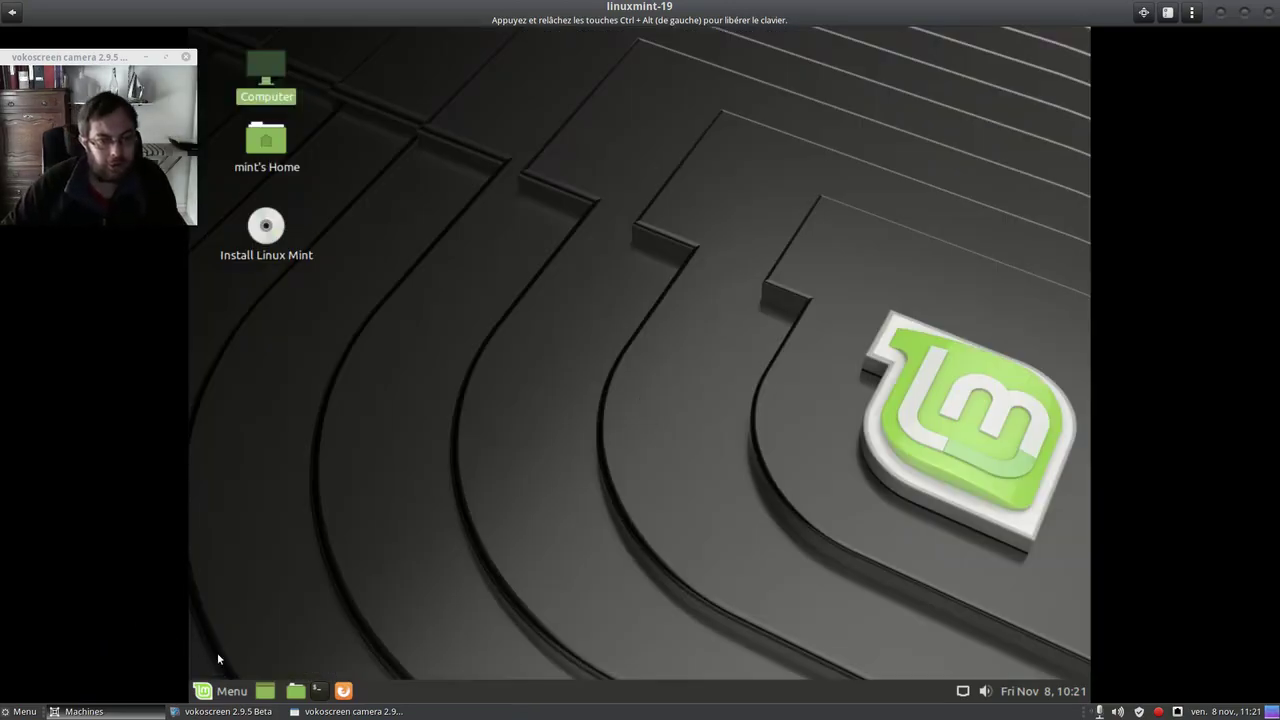
- Examine the Administration tools listed in the system's application menu
left_click(215, 692)
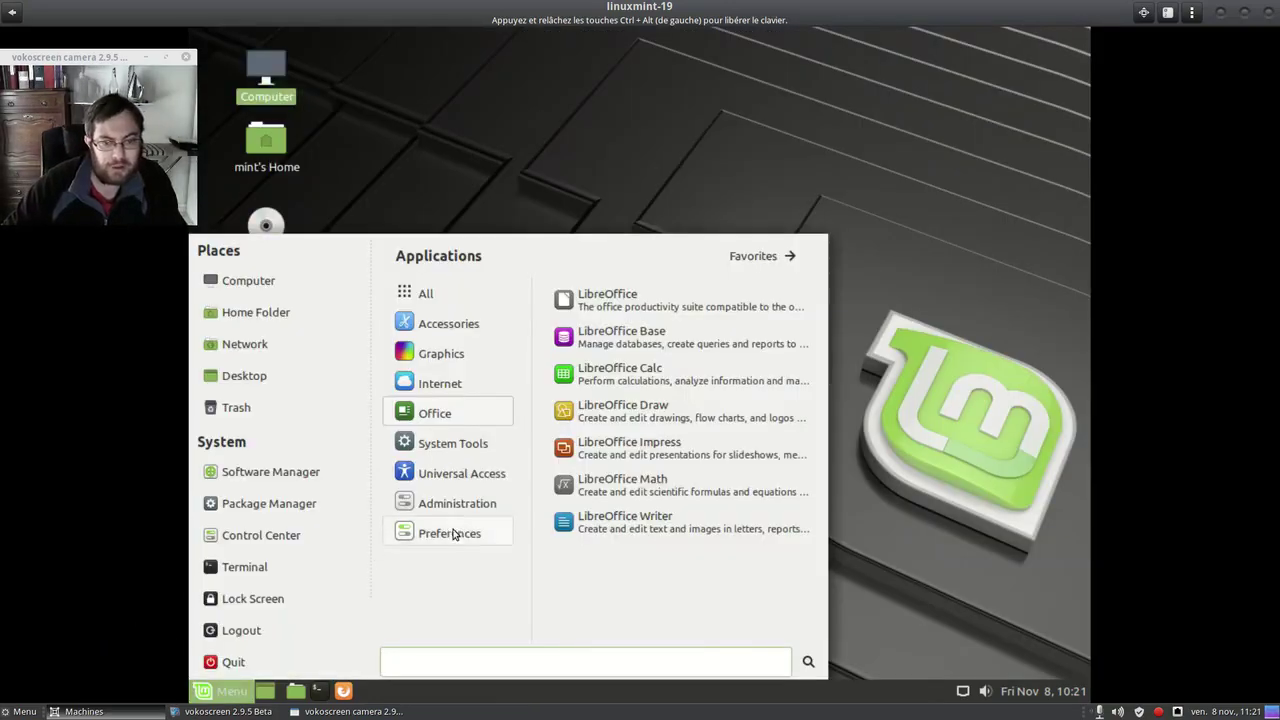
mouse_move(453, 536)
mouse_move(495, 509)
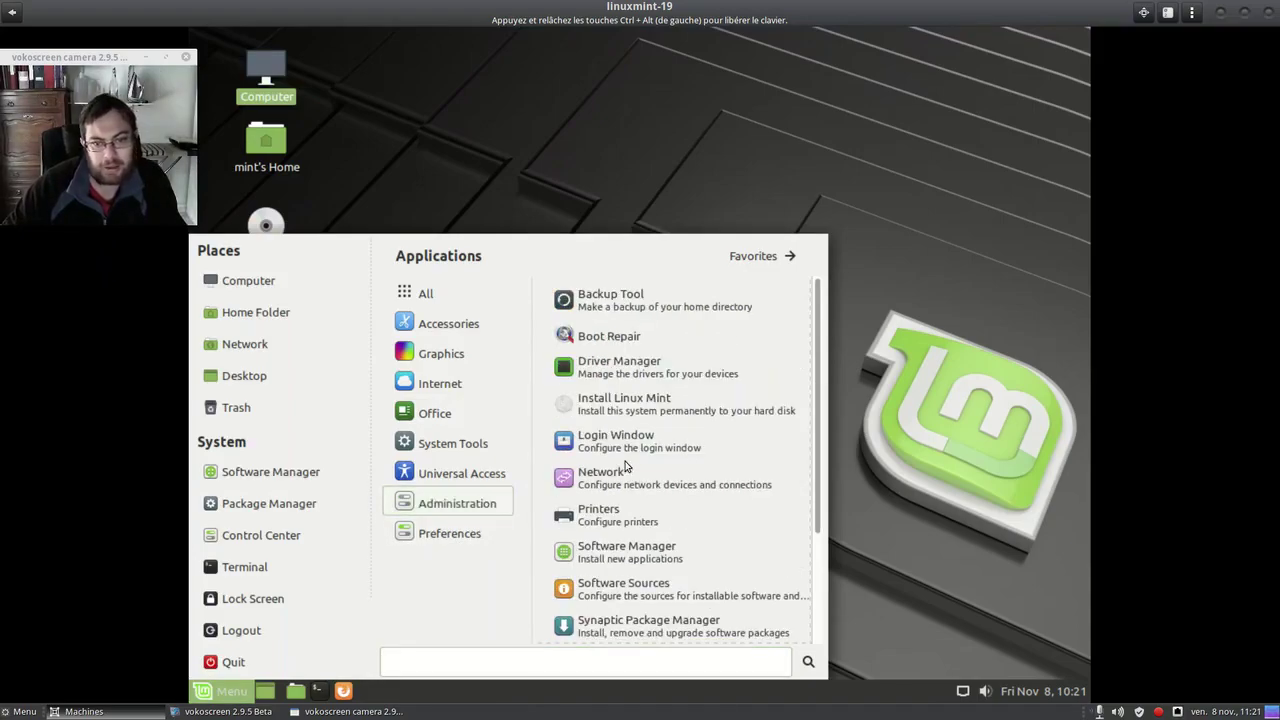
scroll(726, 400, "down", 3)
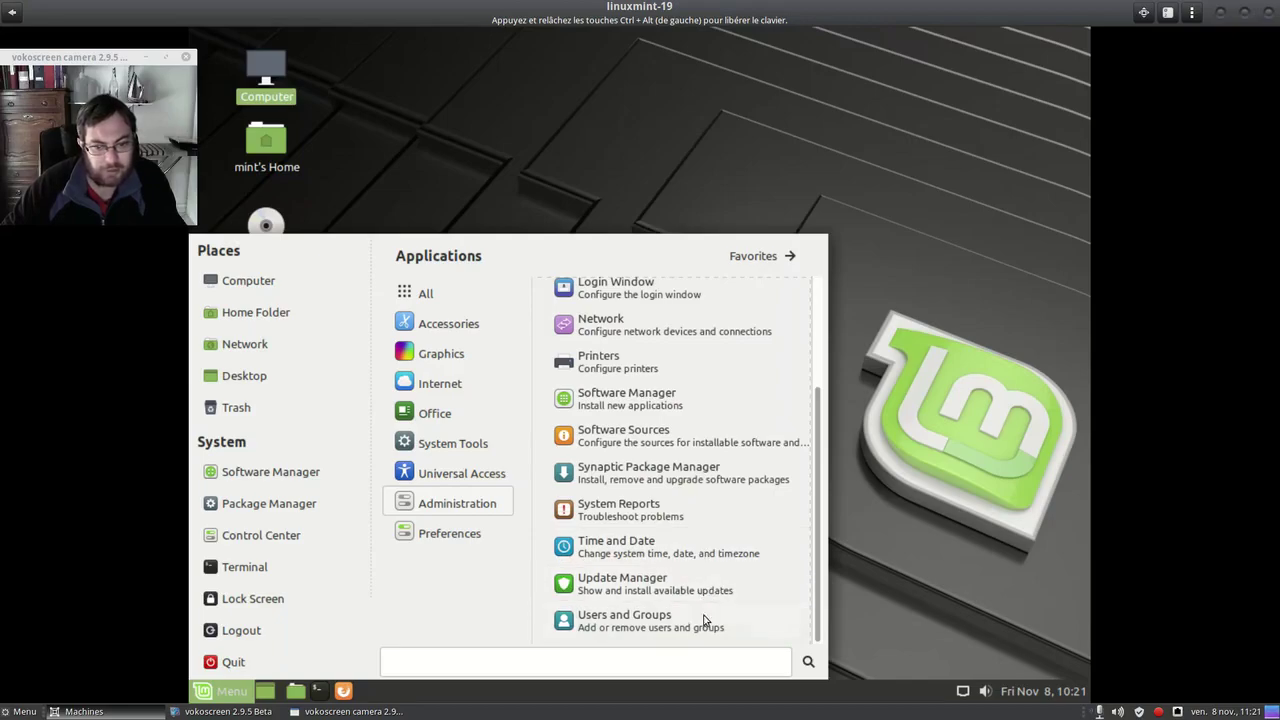
- Examine the Preferences entries and the other application categories, including Office, Internet and Universal Access
scroll(680, 420, "down", 3)
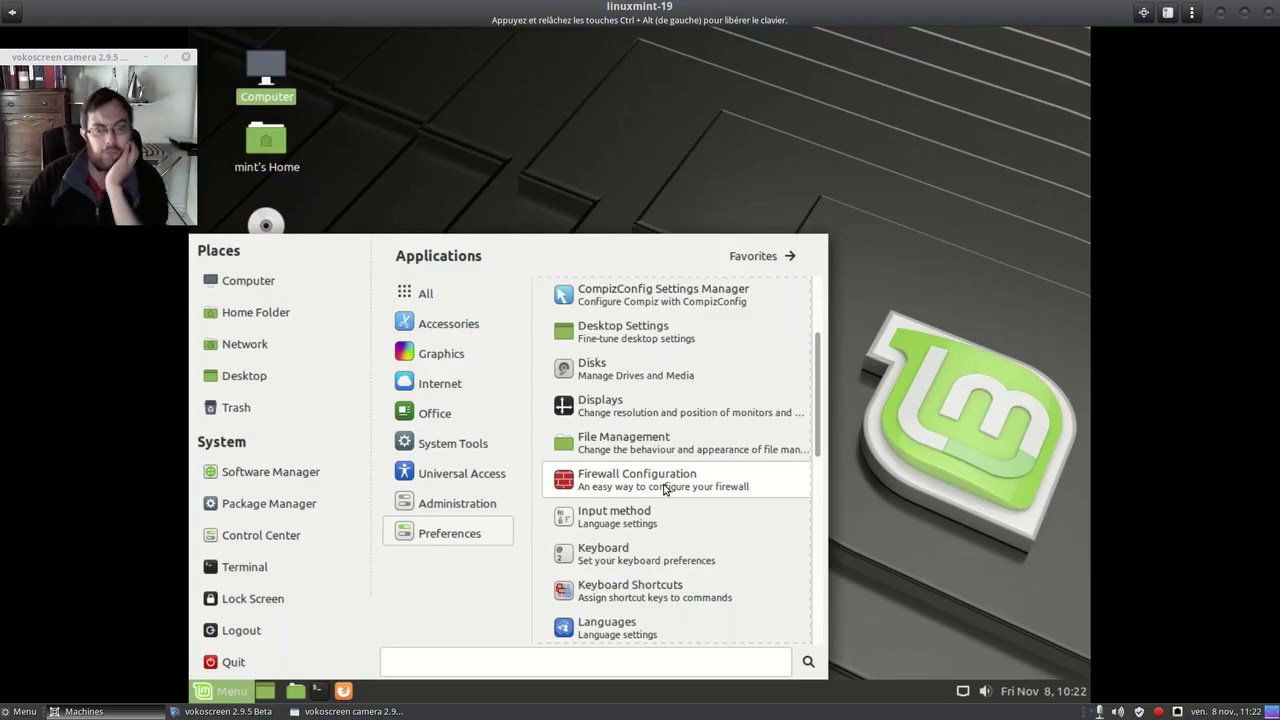
scroll(620, 565, "up", 2)
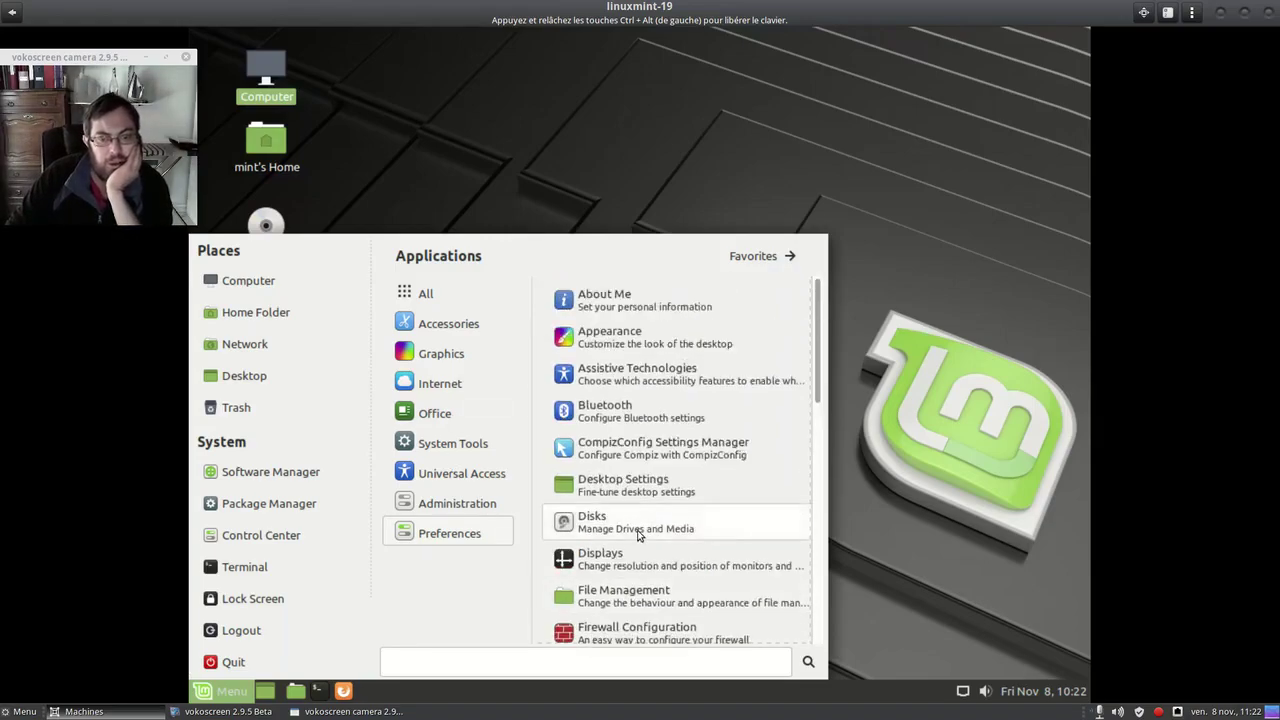
scroll(638, 535, "down", 5)
scroll(640, 528, "up", 5)
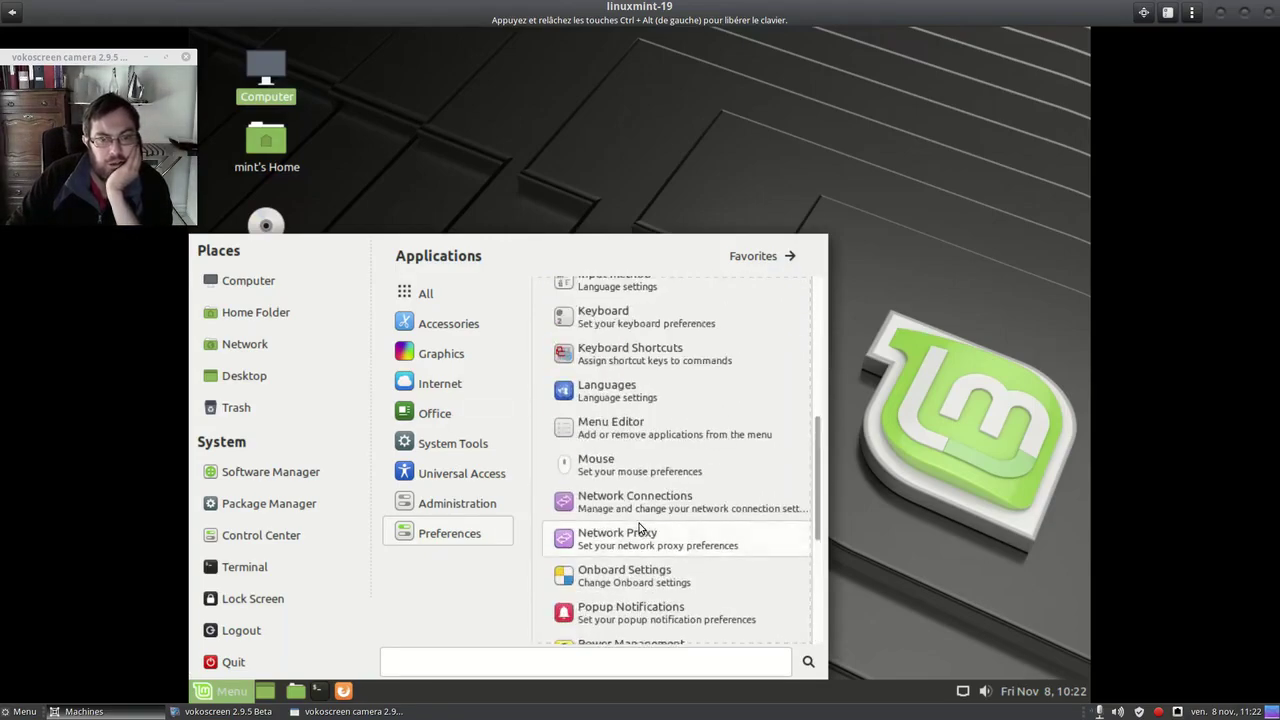
scroll(640, 528, "down", 3)
scroll(640, 528, "down", 3)
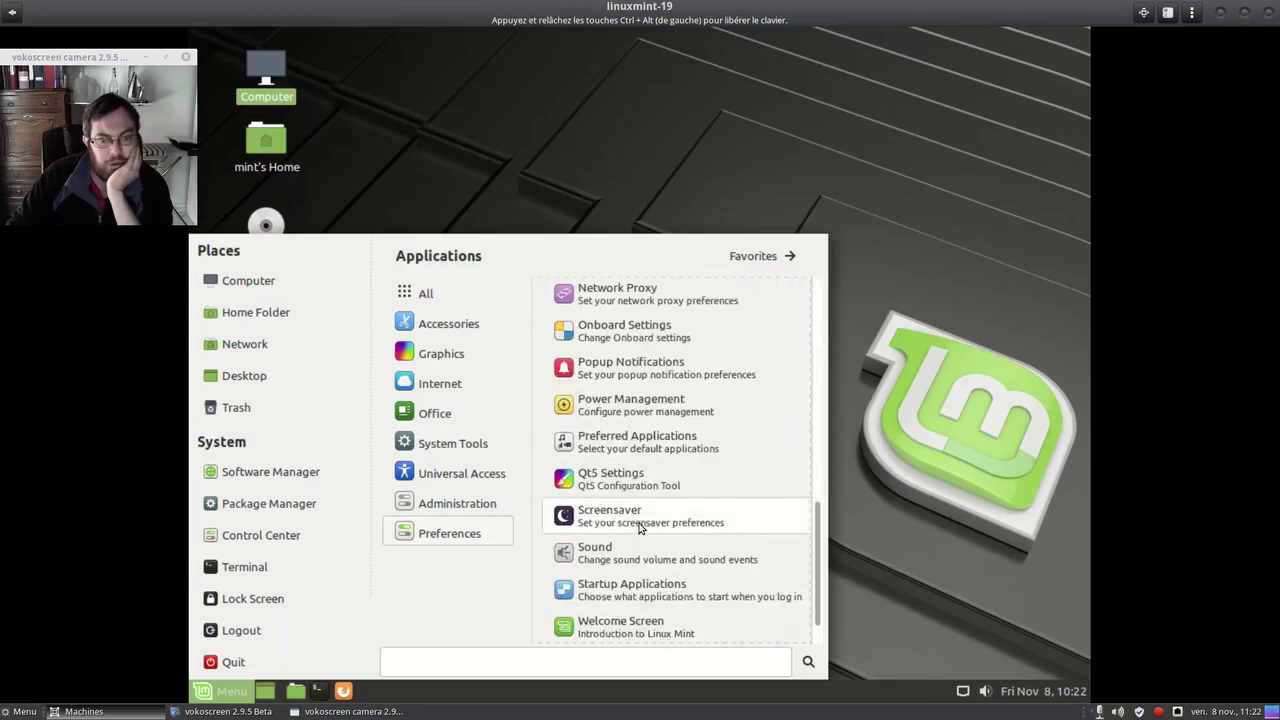
scroll(620, 456, "up", 5)
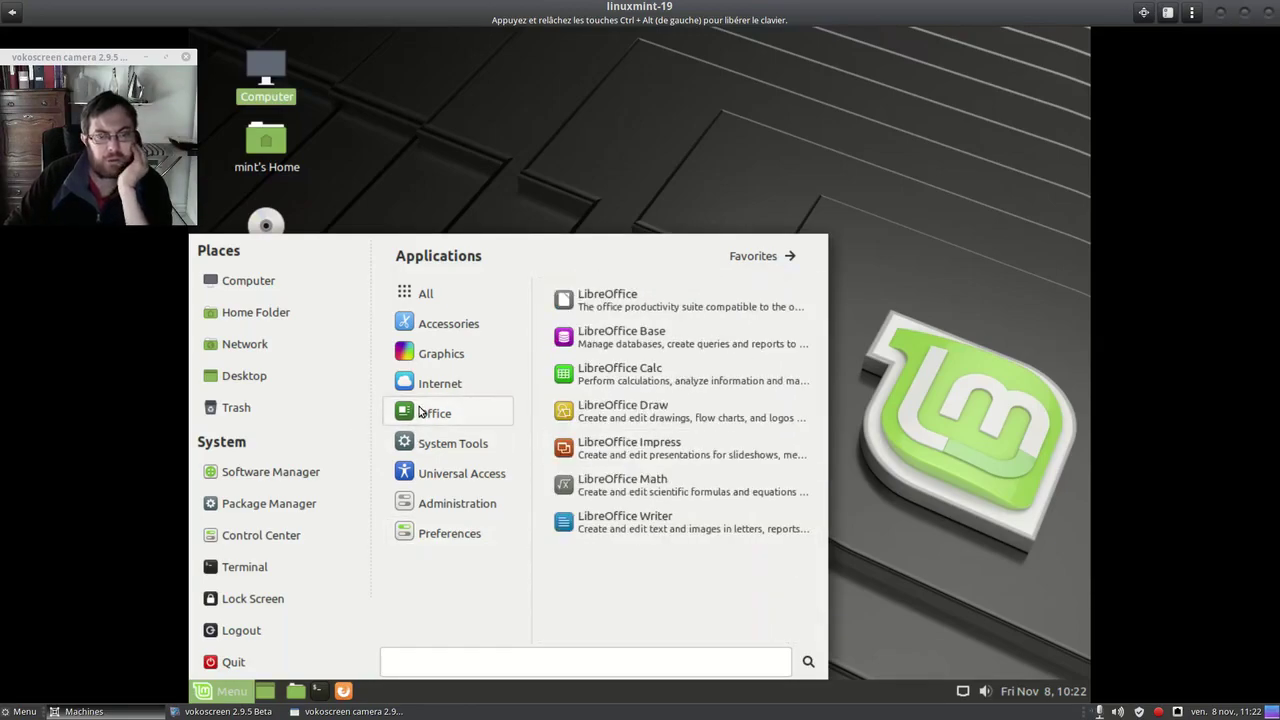
mouse_move(440, 385)
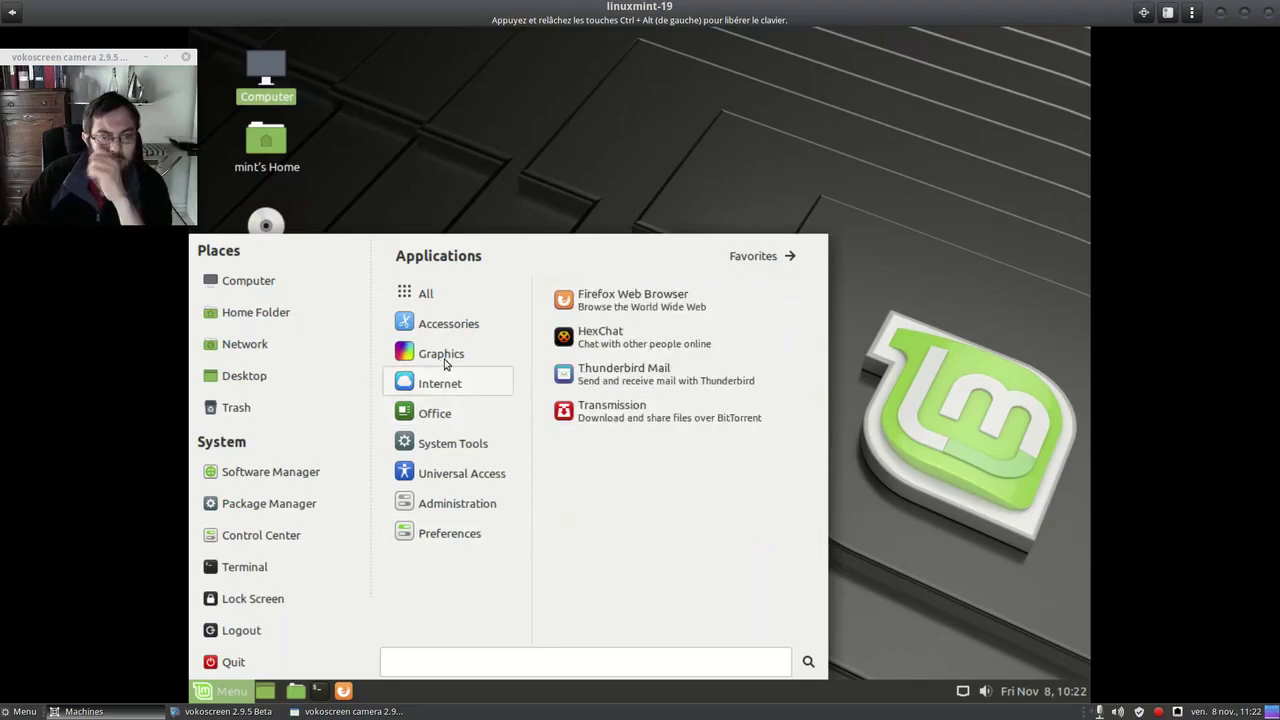
mouse_move(448, 318)
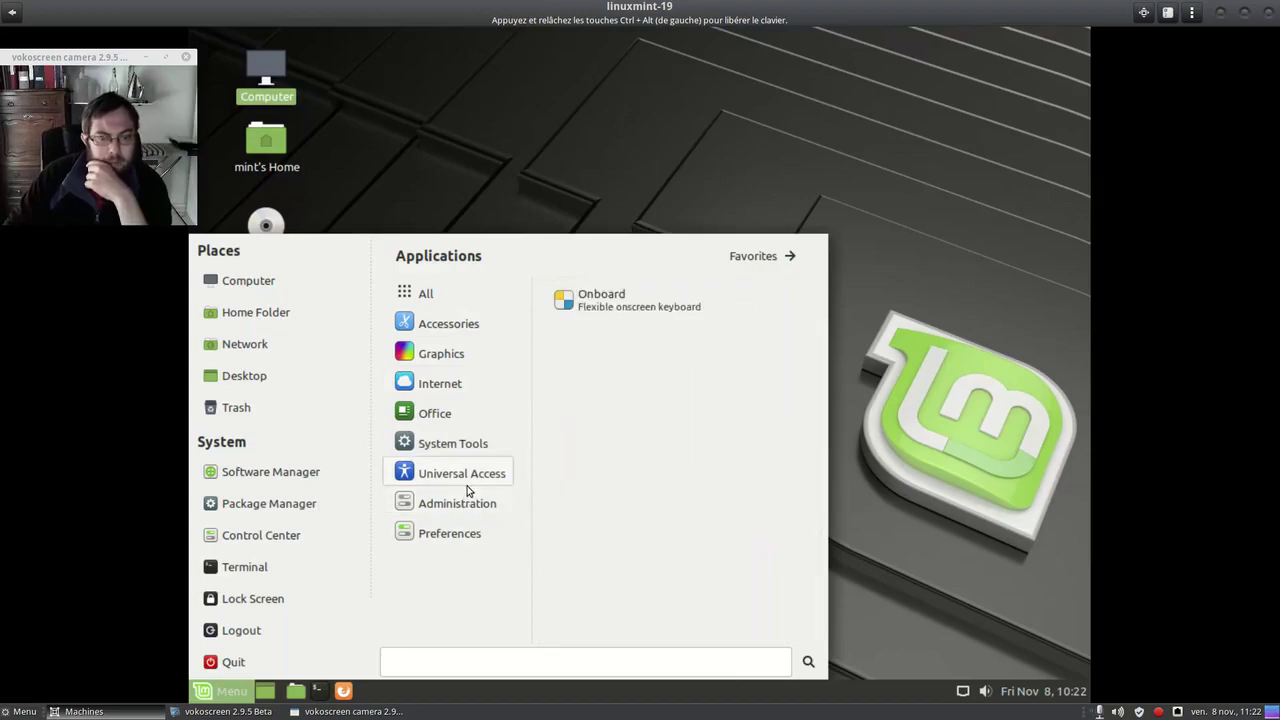
mouse_move(458, 540)
scroll(737, 471, "down", 10)
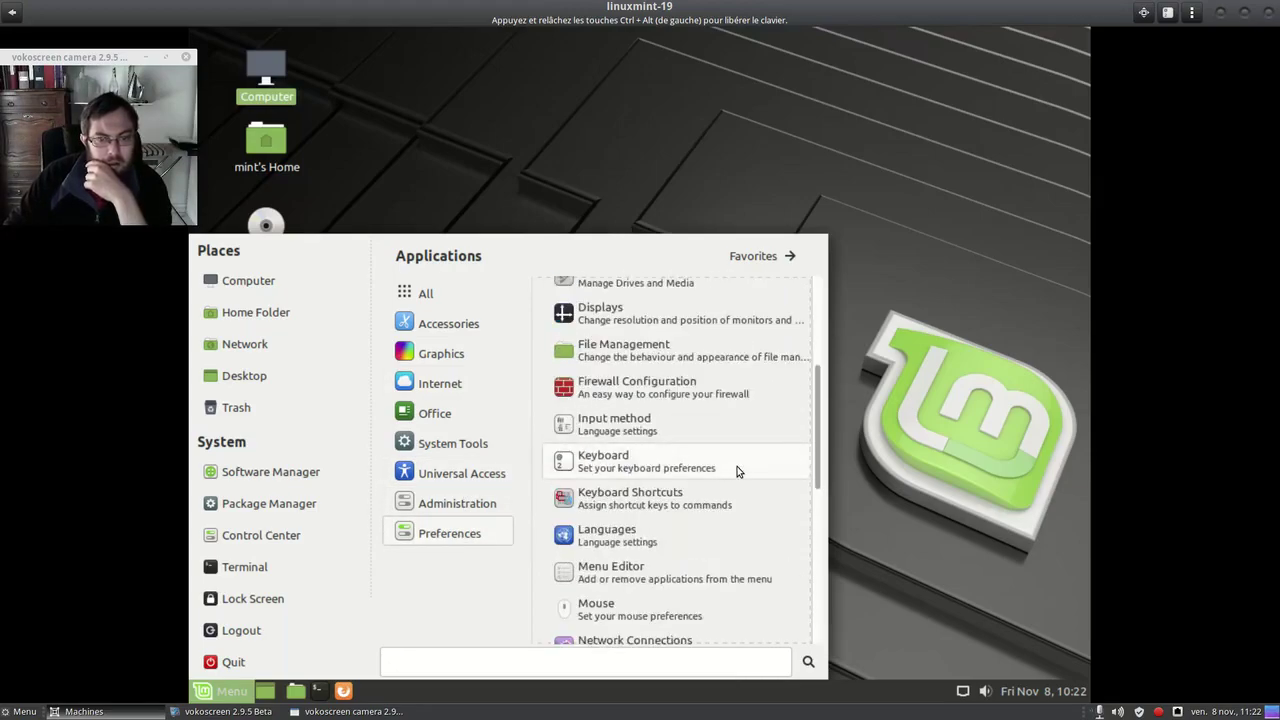
scroll(738, 471, "down", 3)
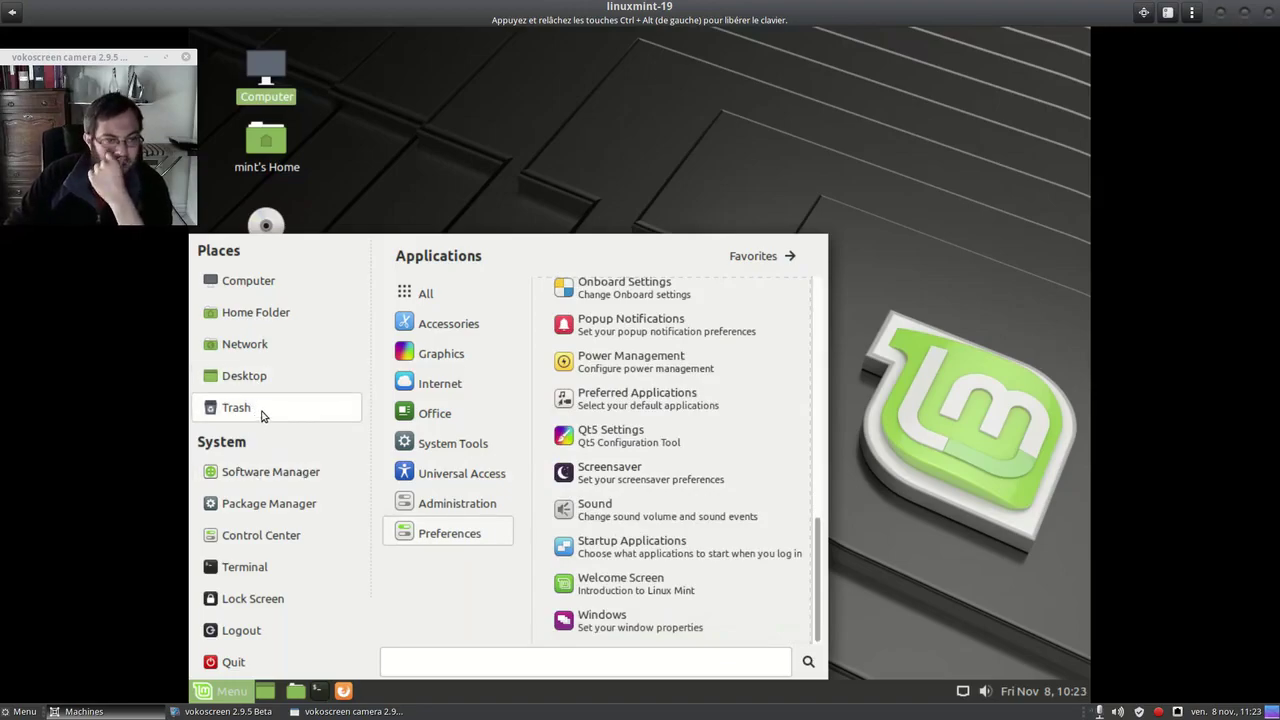
- View the Computer location in the file manager, then close its window
left_click(248, 280)
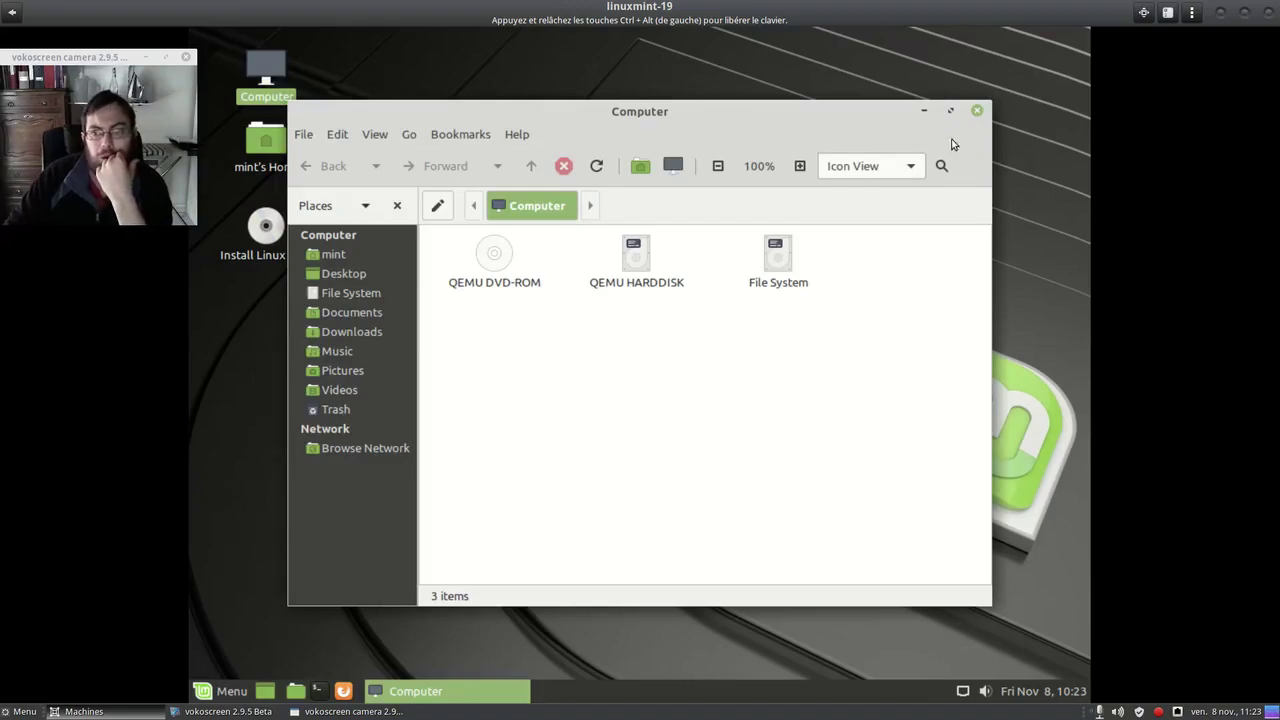
left_click(977, 111)
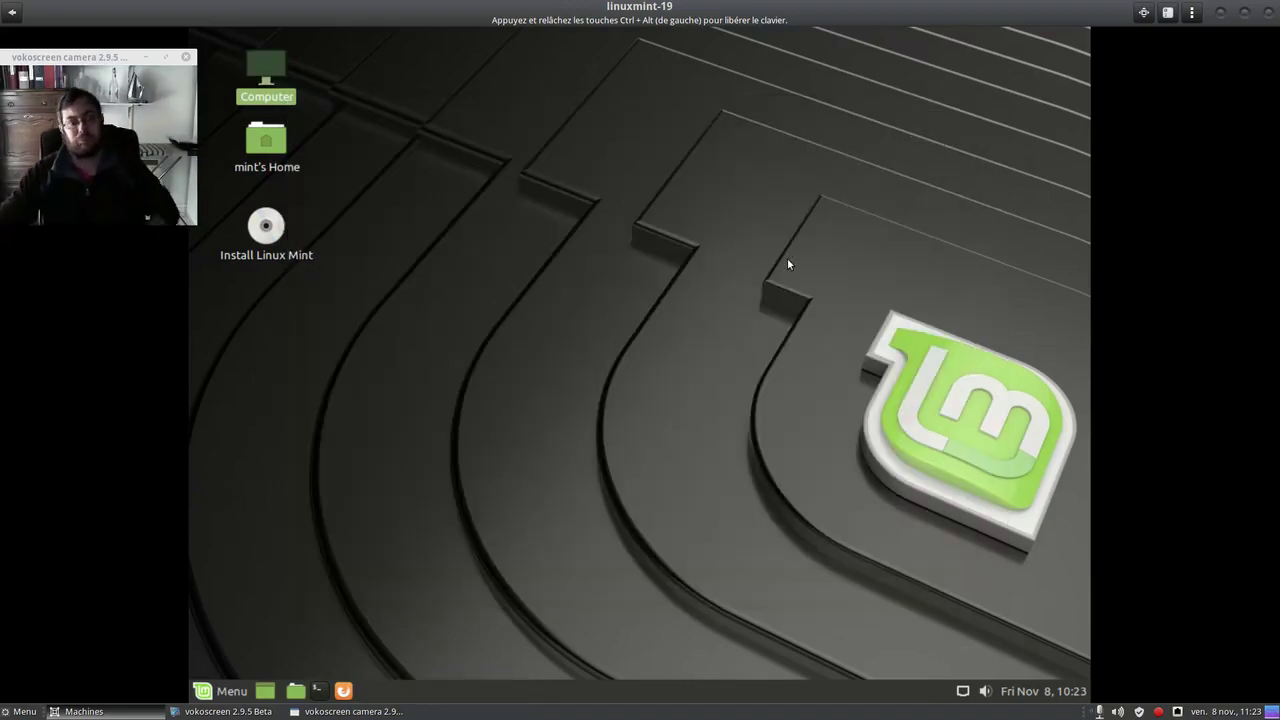
- View the desktop background settings in Appearance Preferences from the desktop, then close the window
left_click(558, 340)
right_click(558, 340)
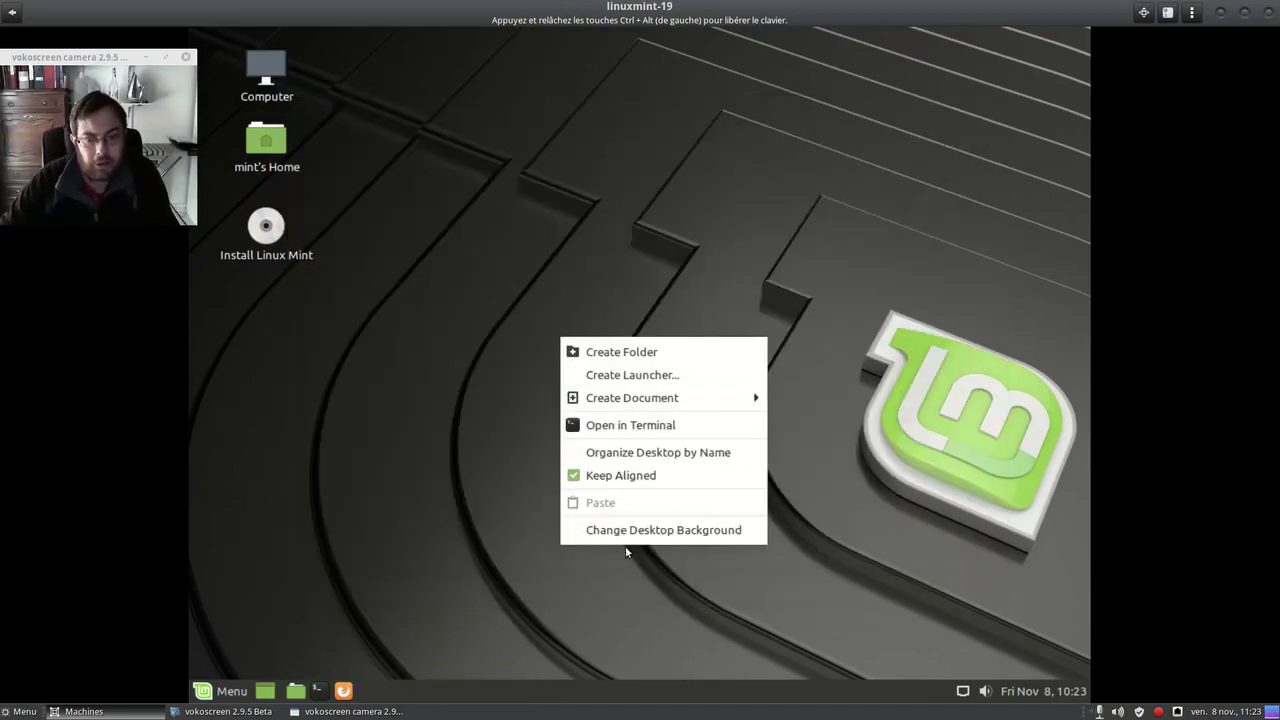
left_click(782, 546)
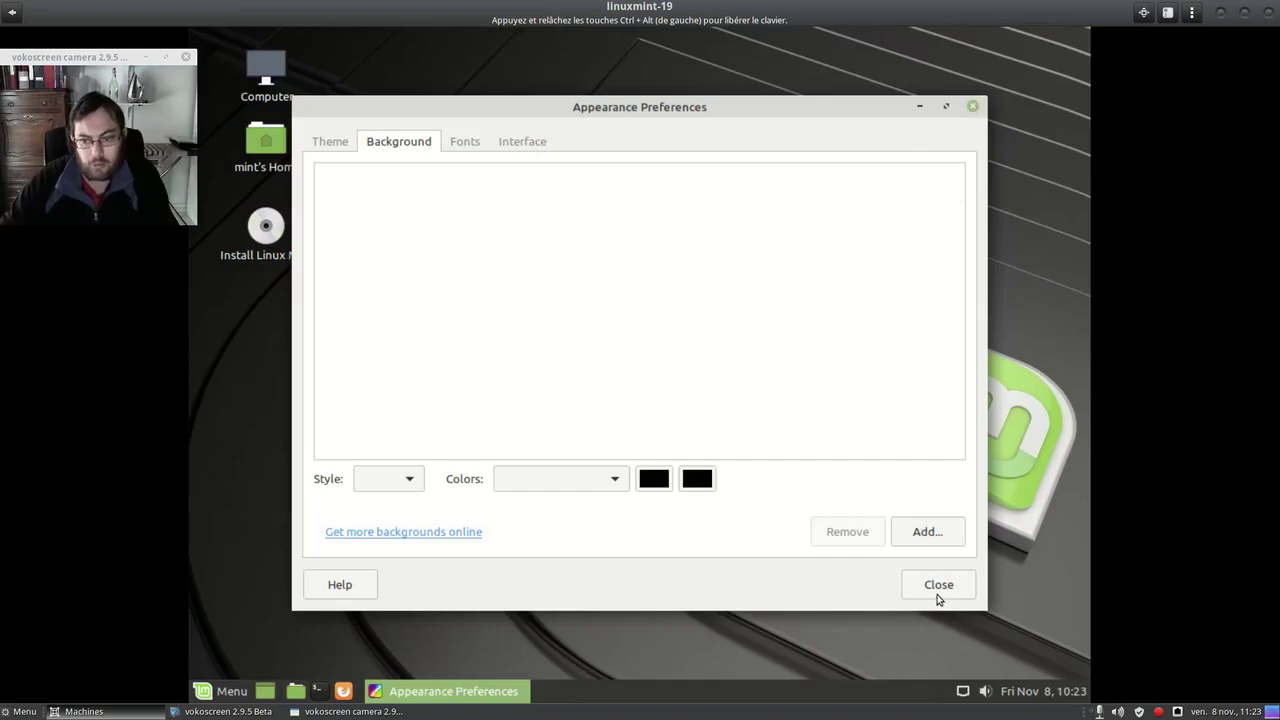
left_click(975, 106)
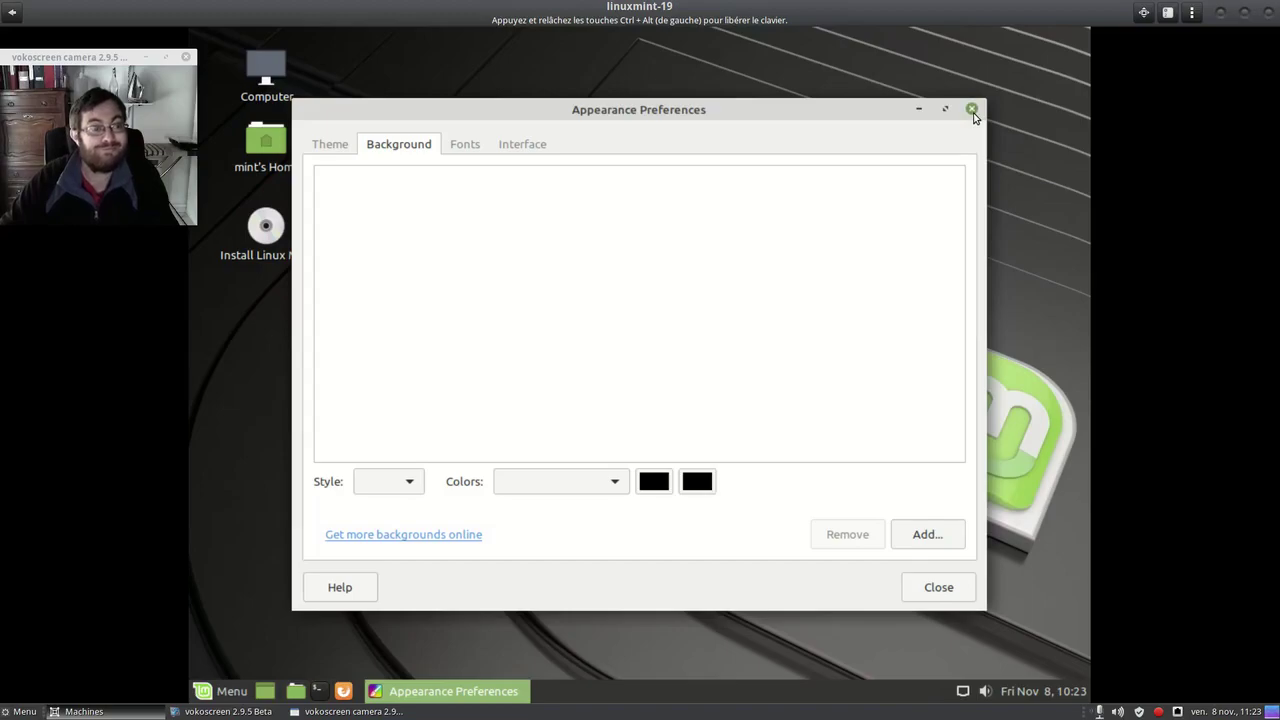
left_click(617, 476)
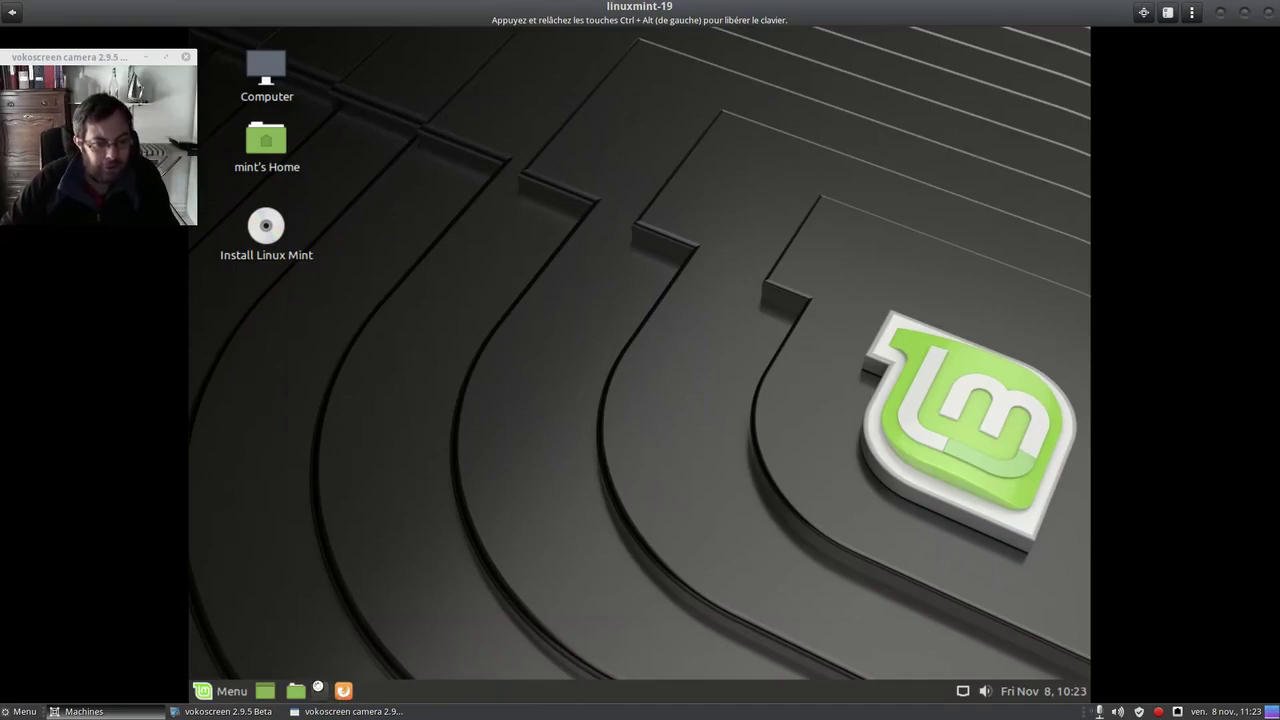
- Launch the terminal, check its version details, and close it
left_click(318, 689)
left_click(579, 186)
left_click(598, 233)
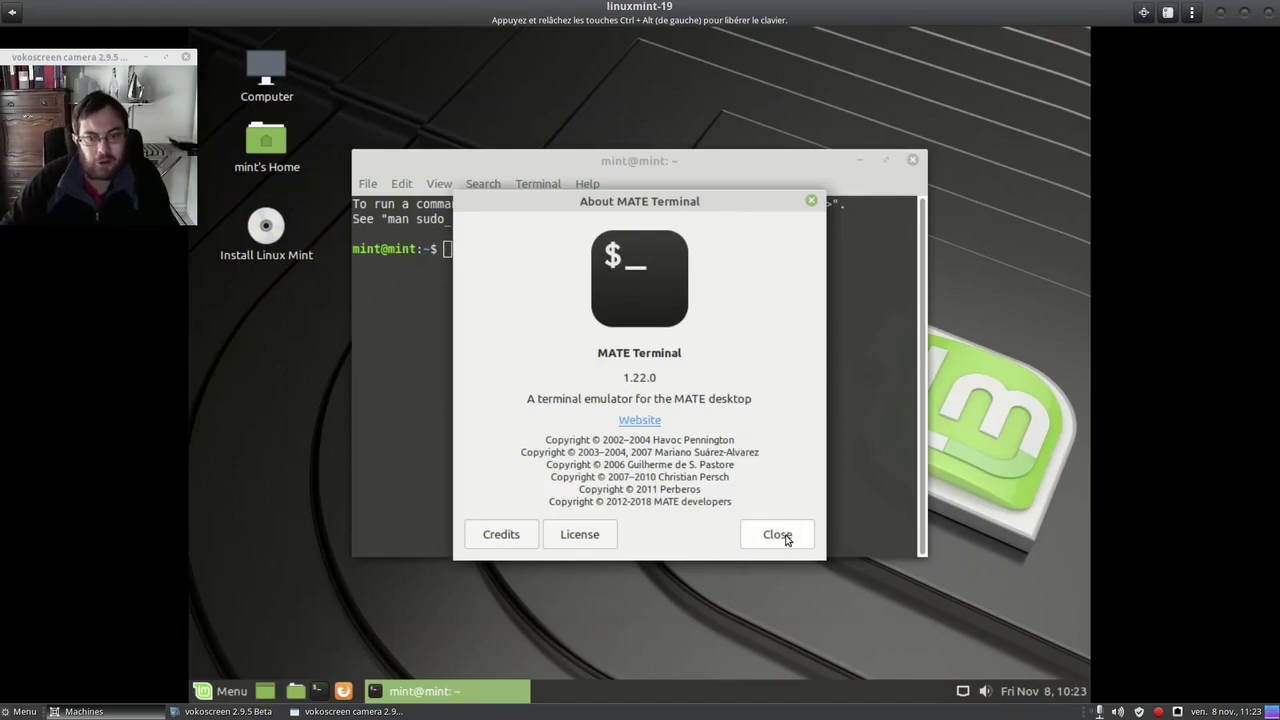
left_click(785, 537)
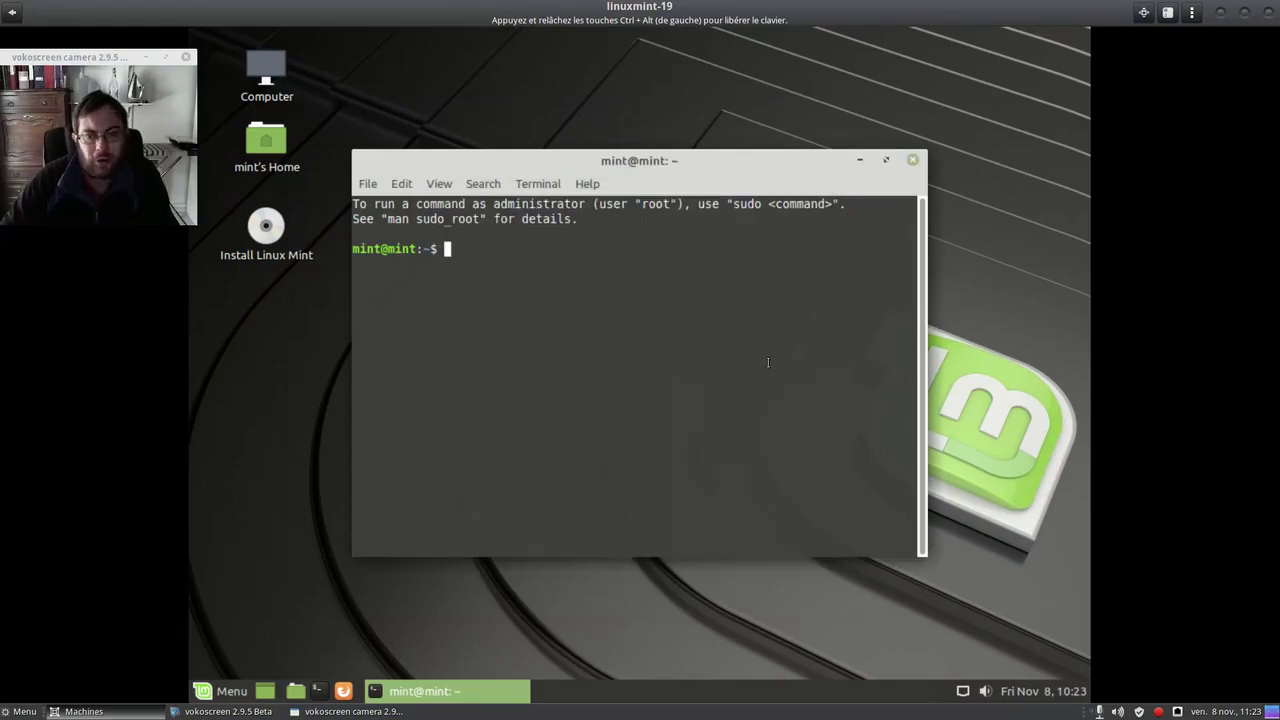
left_click(912, 160)
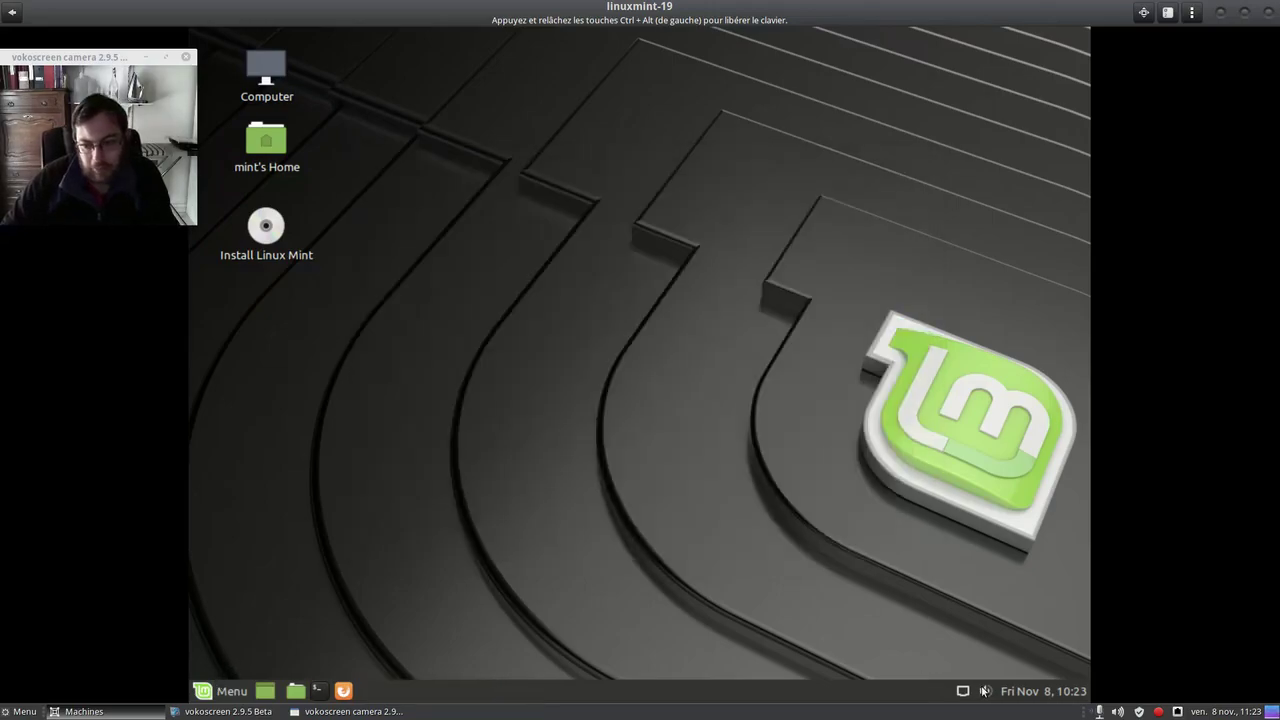
- Raise the live session's sound volume to the maximum and view the clock's calendar
left_click(985, 691)
left_click_drag(986, 628, 995, 540)
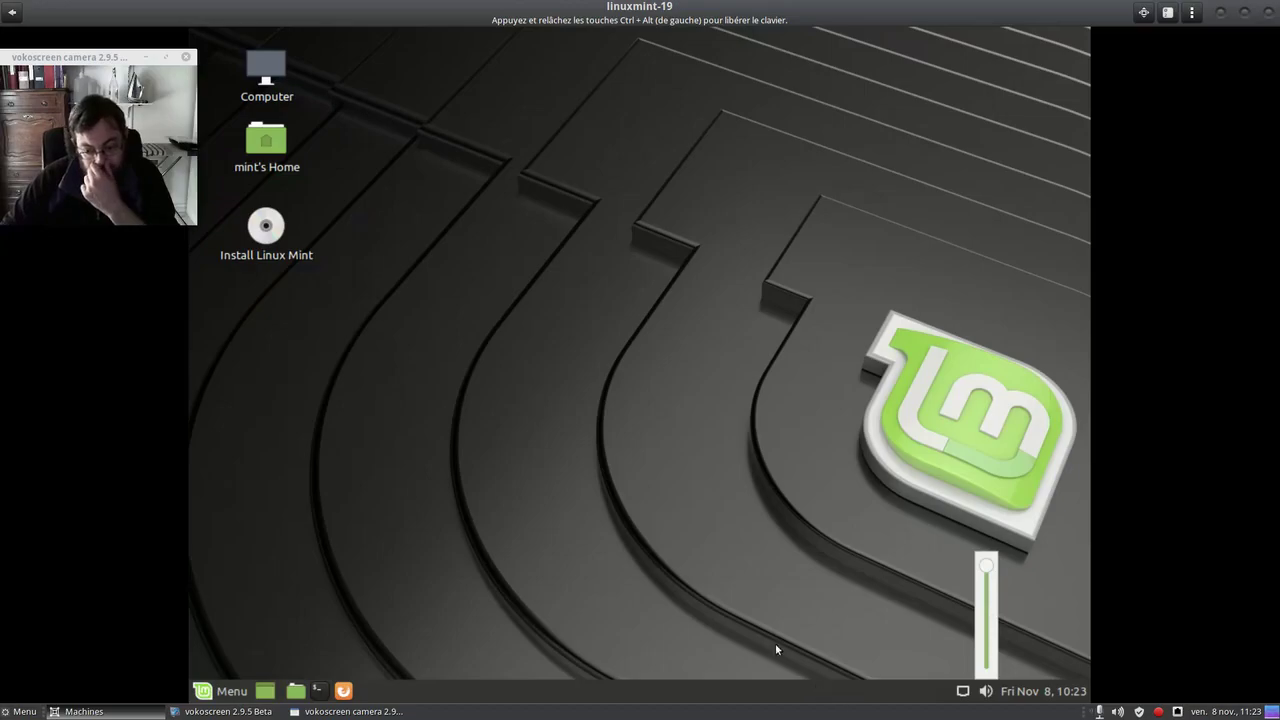
left_click(1043, 691)
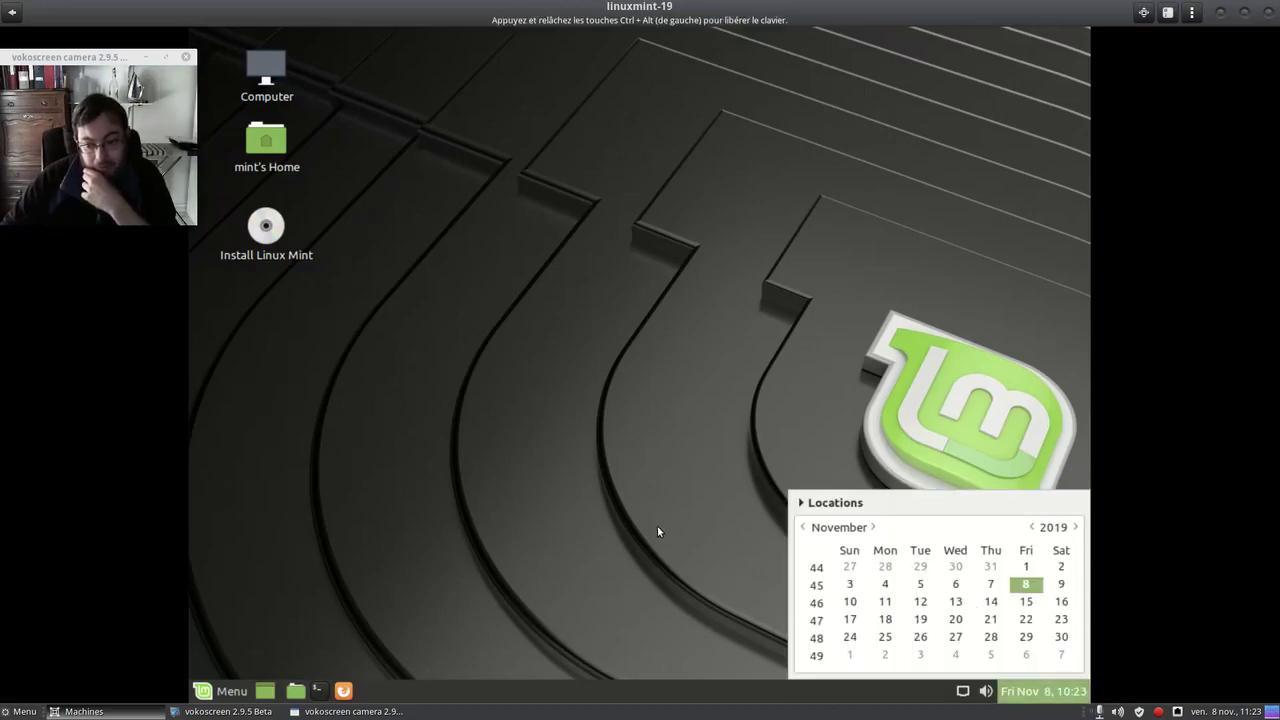
left_click(1035, 686)
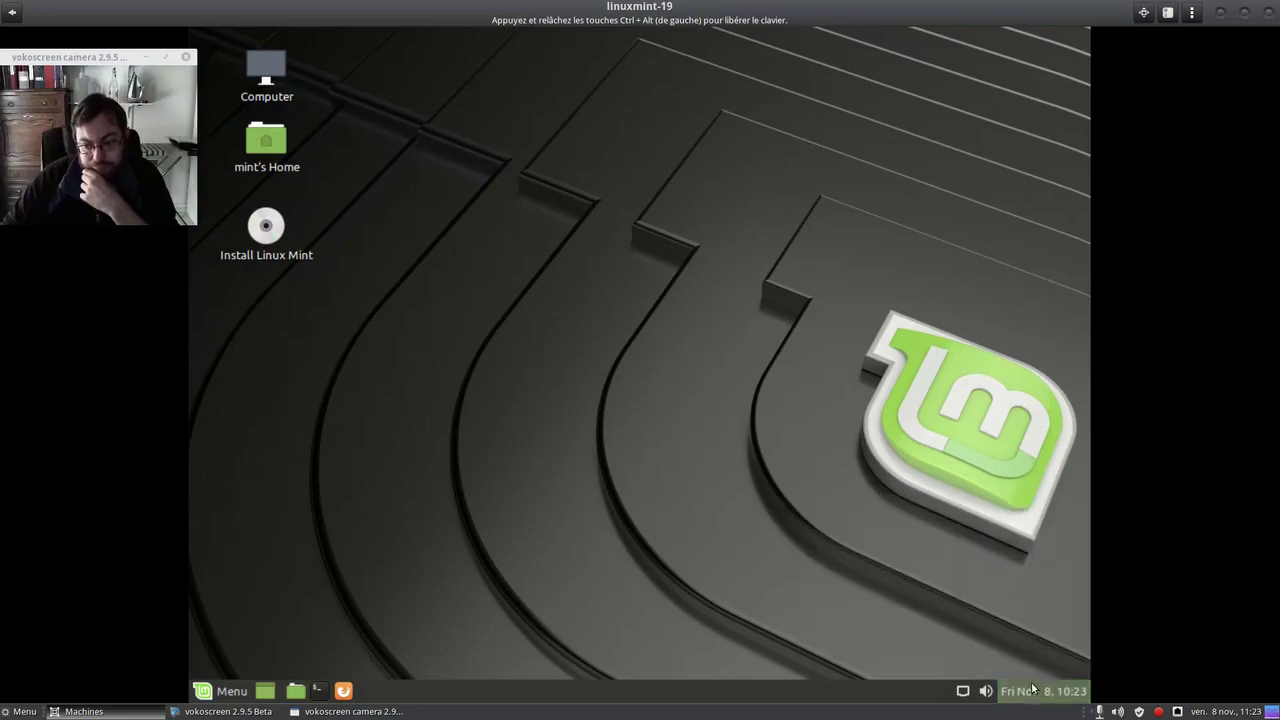
- Launch the Onboard on-screen keyboard from the Universal Access applications and try its letter d
left_click(210, 694)
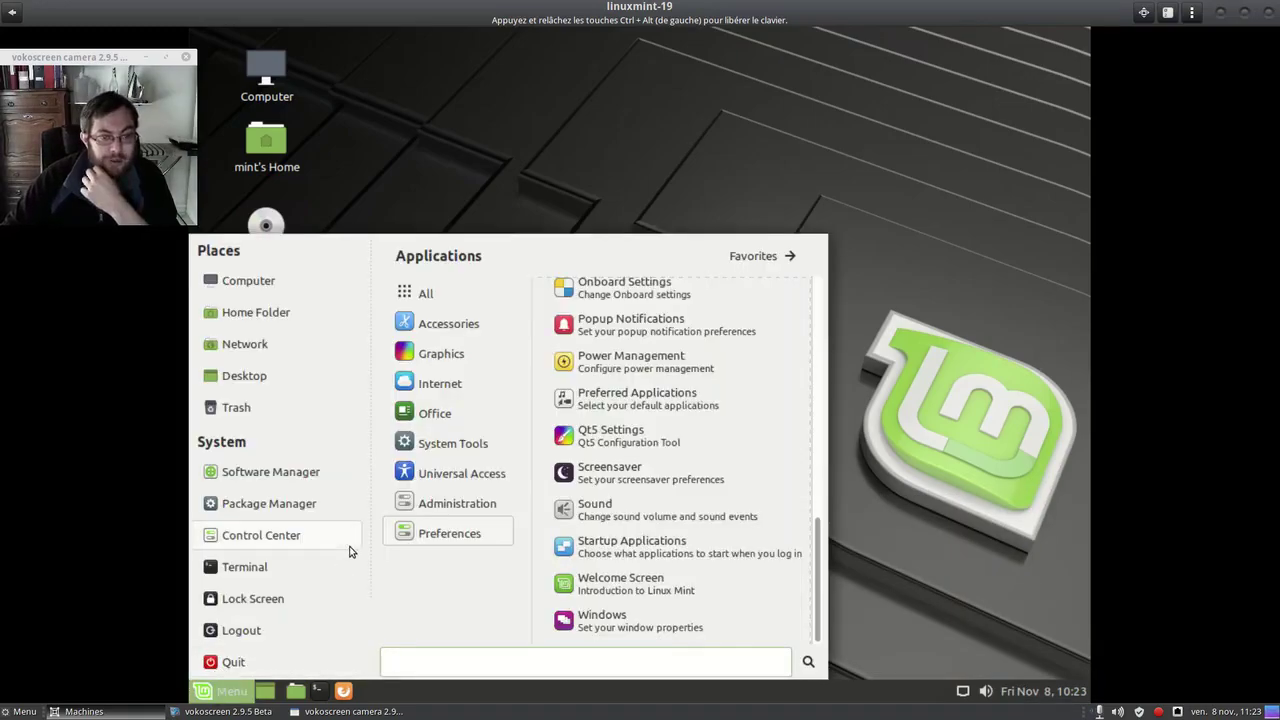
mouse_move(457, 510)
mouse_move(472, 474)
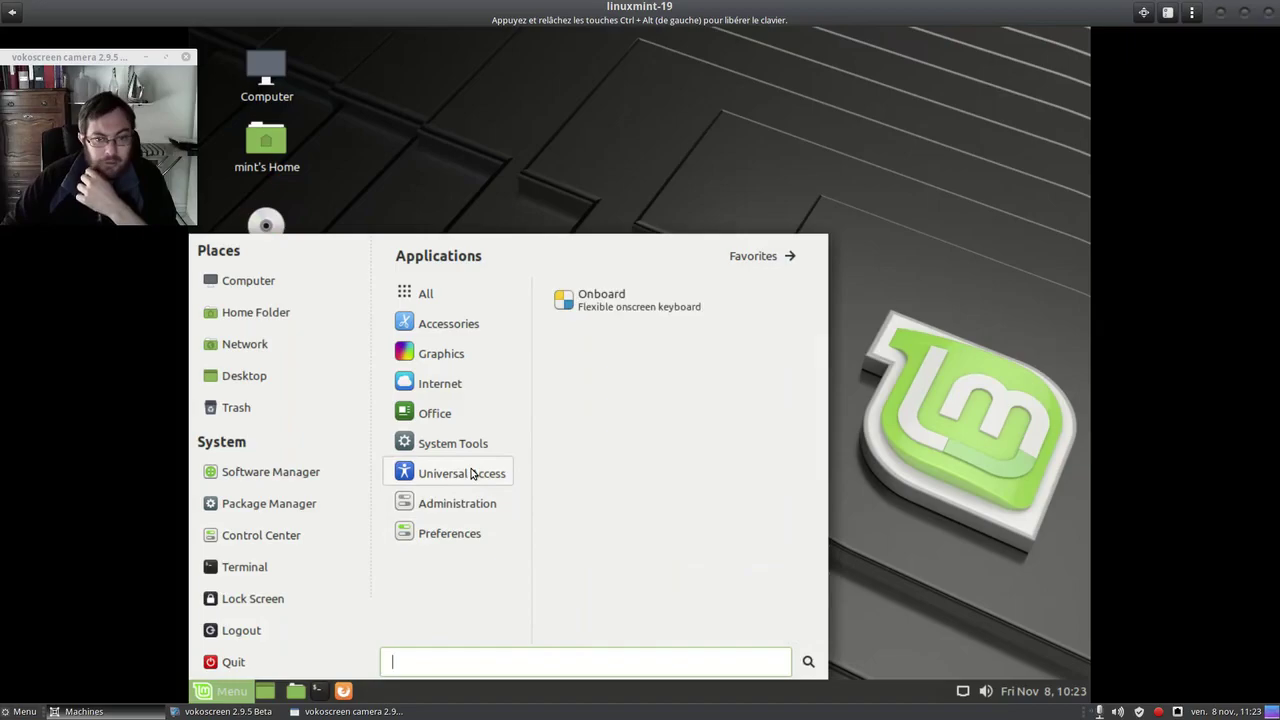
left_click(676, 298)
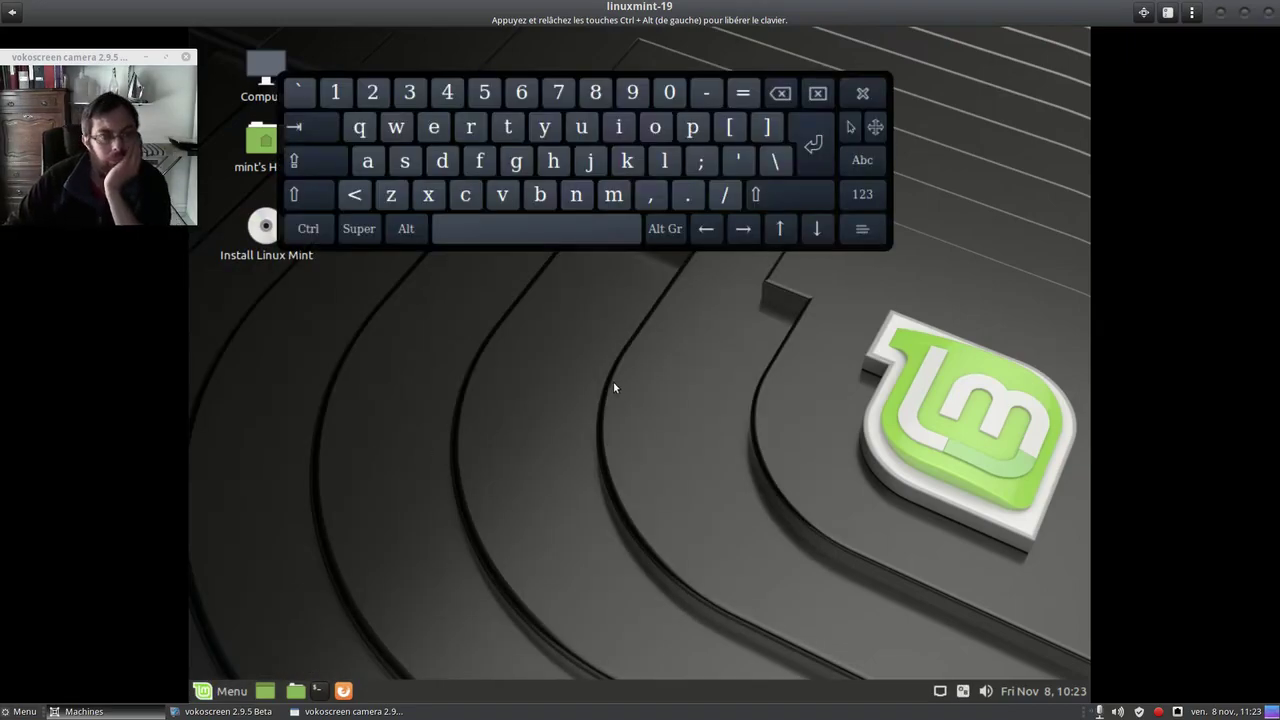
left_click(443, 163)
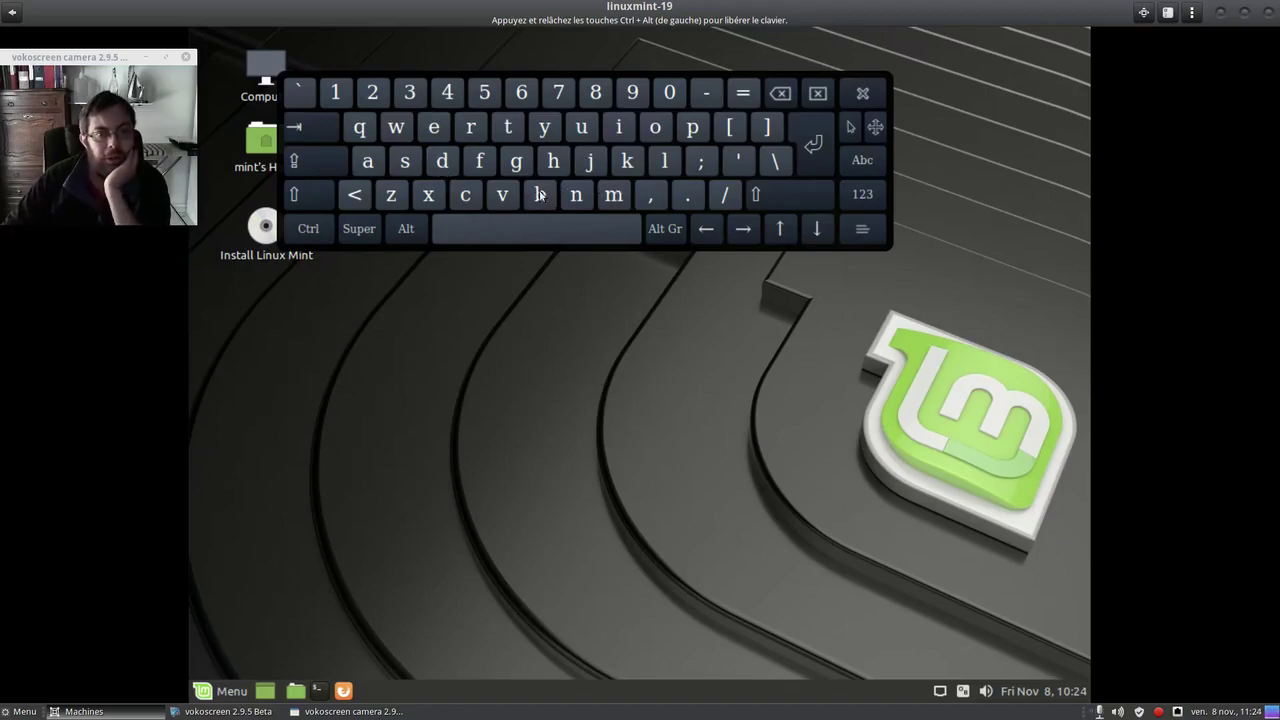
- Search the application menu for "libre", then close the menu
left_click(240, 690)
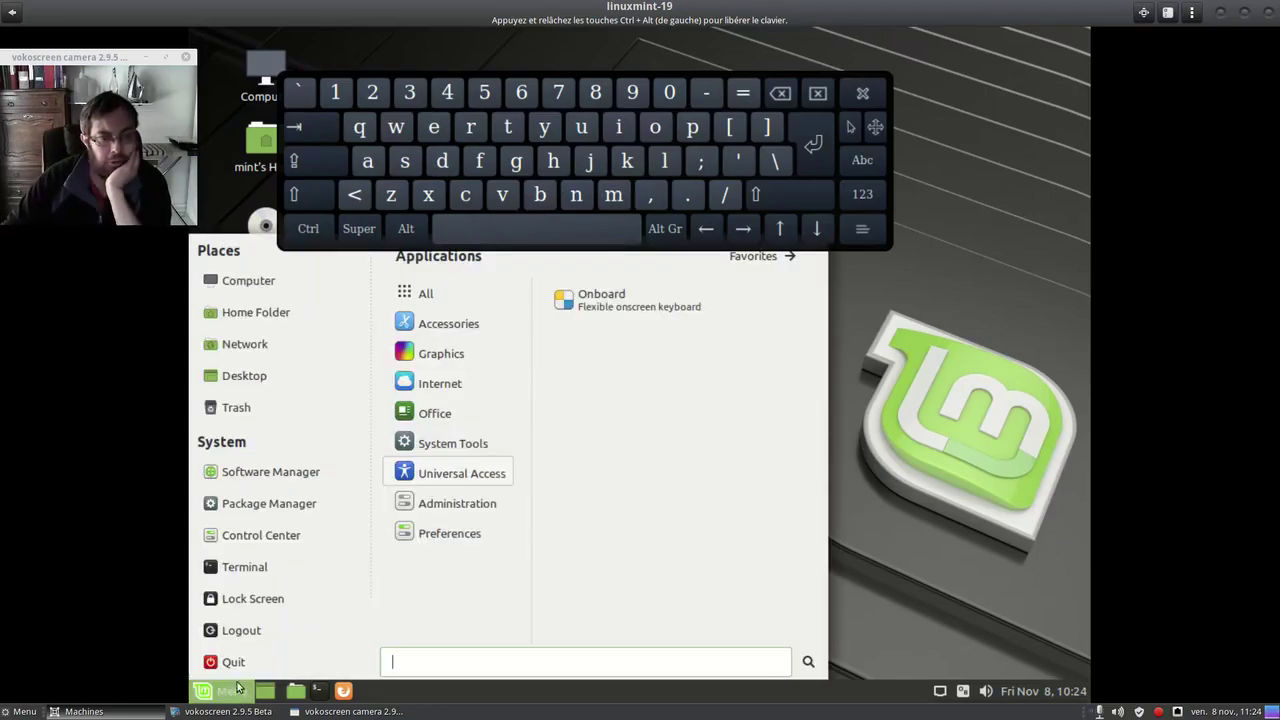
mouse_move(453, 445)
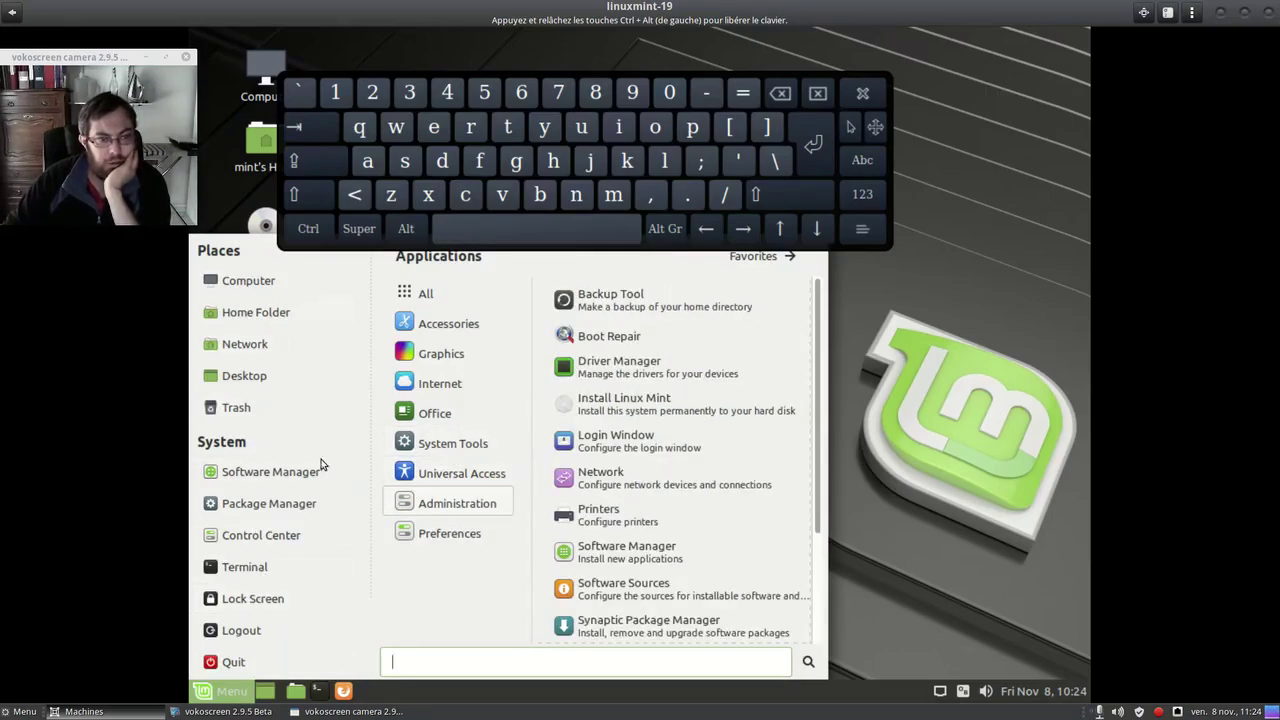
type("libre")
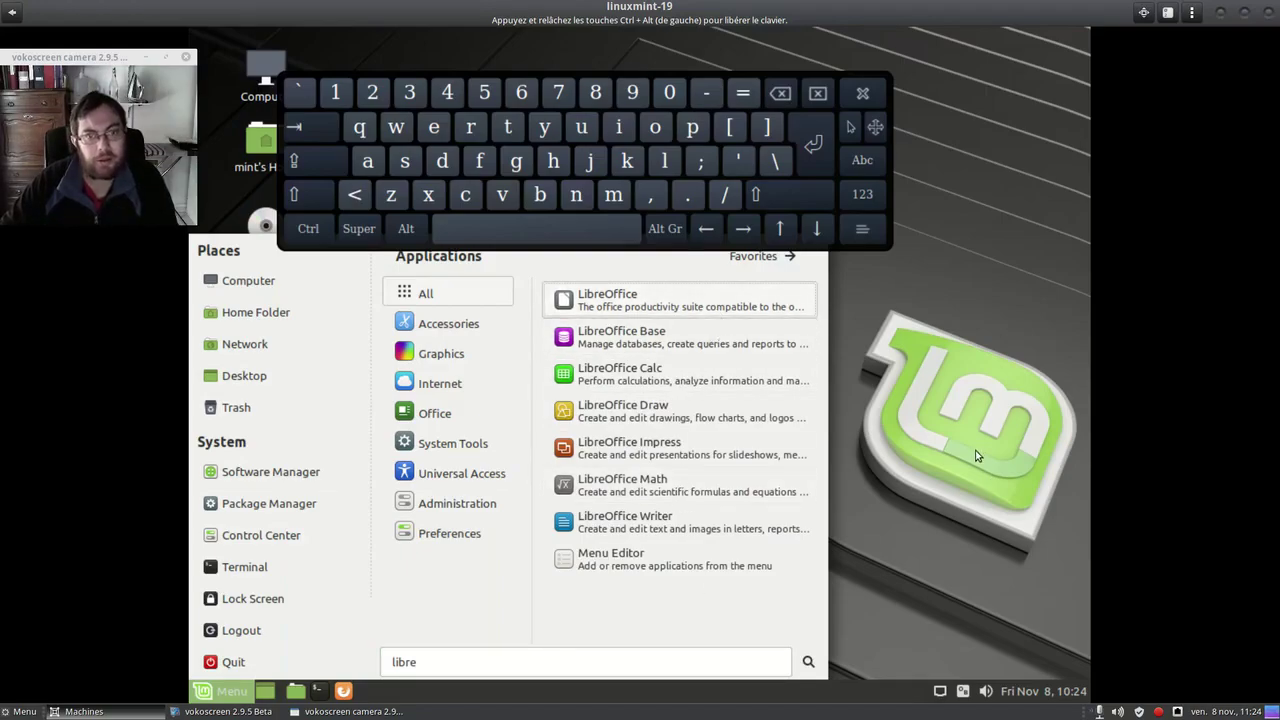
left_click(946, 458)
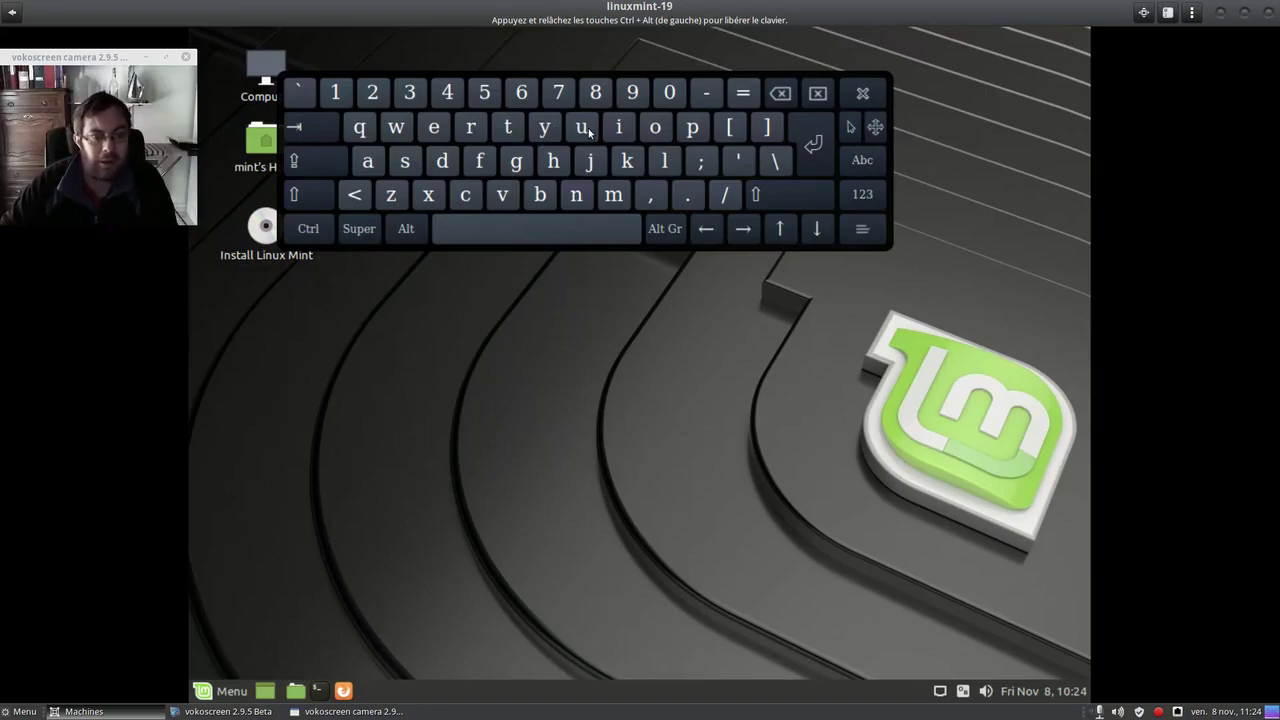
- Close the on-screen keyboard, search the application menu for "libre" and launch LibreOffice
left_click(869, 94)
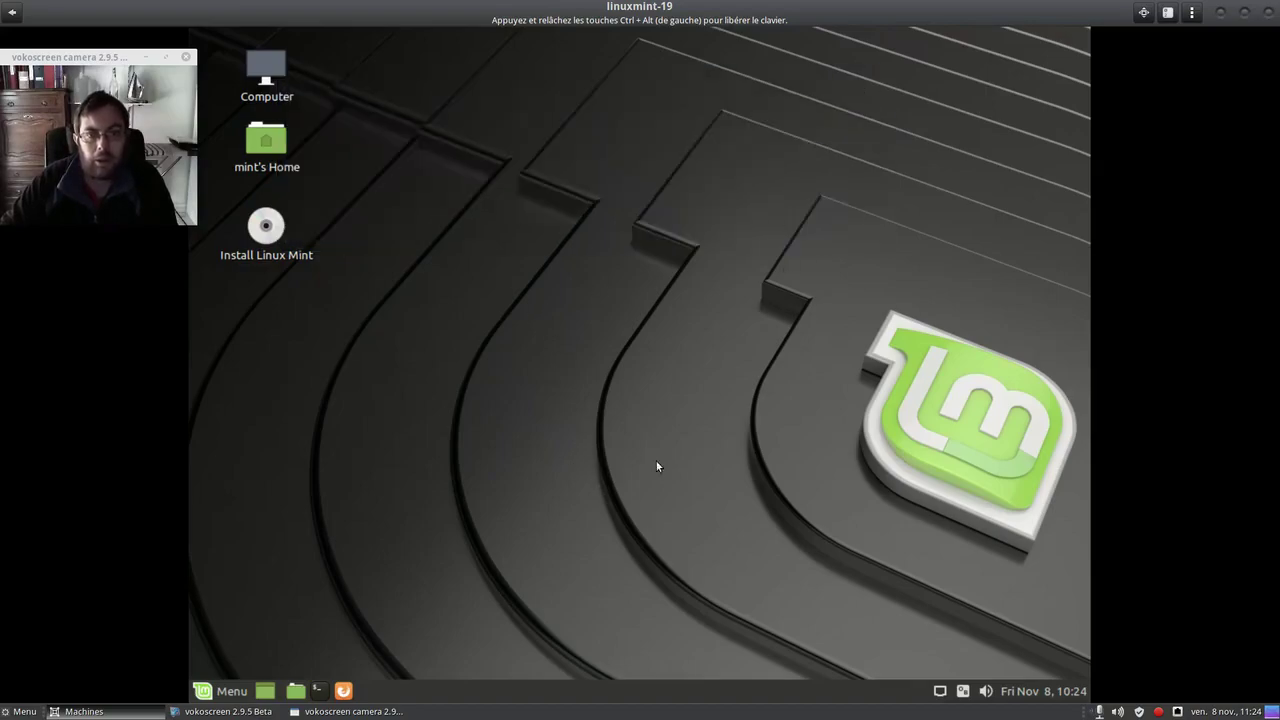
left_click(230, 692)
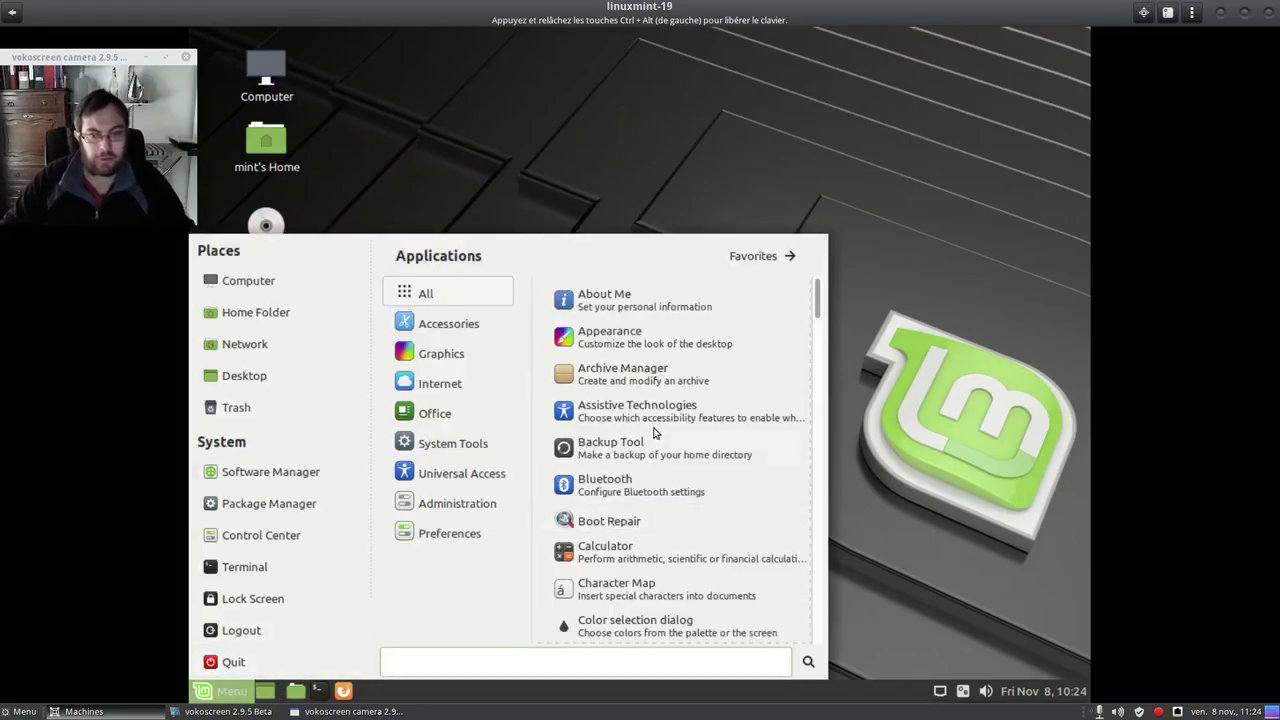
scroll(660, 458, "down", 5)
type("libre")
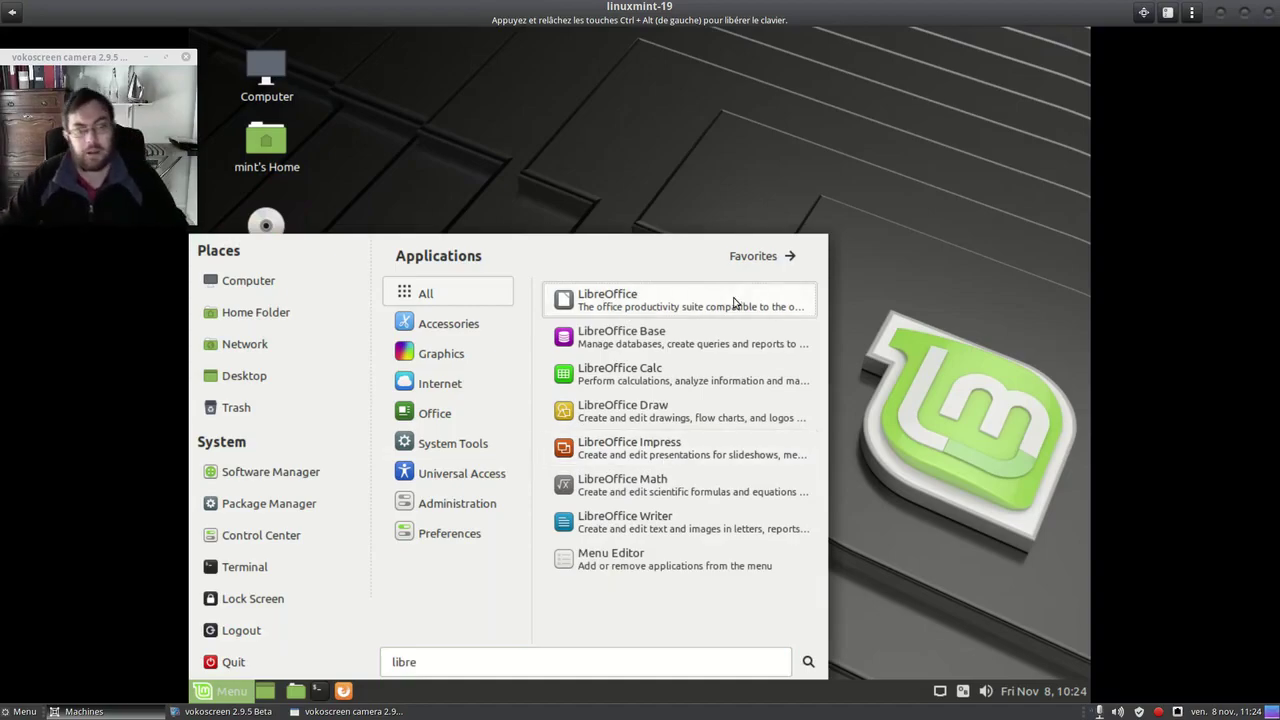
left_click(734, 300)
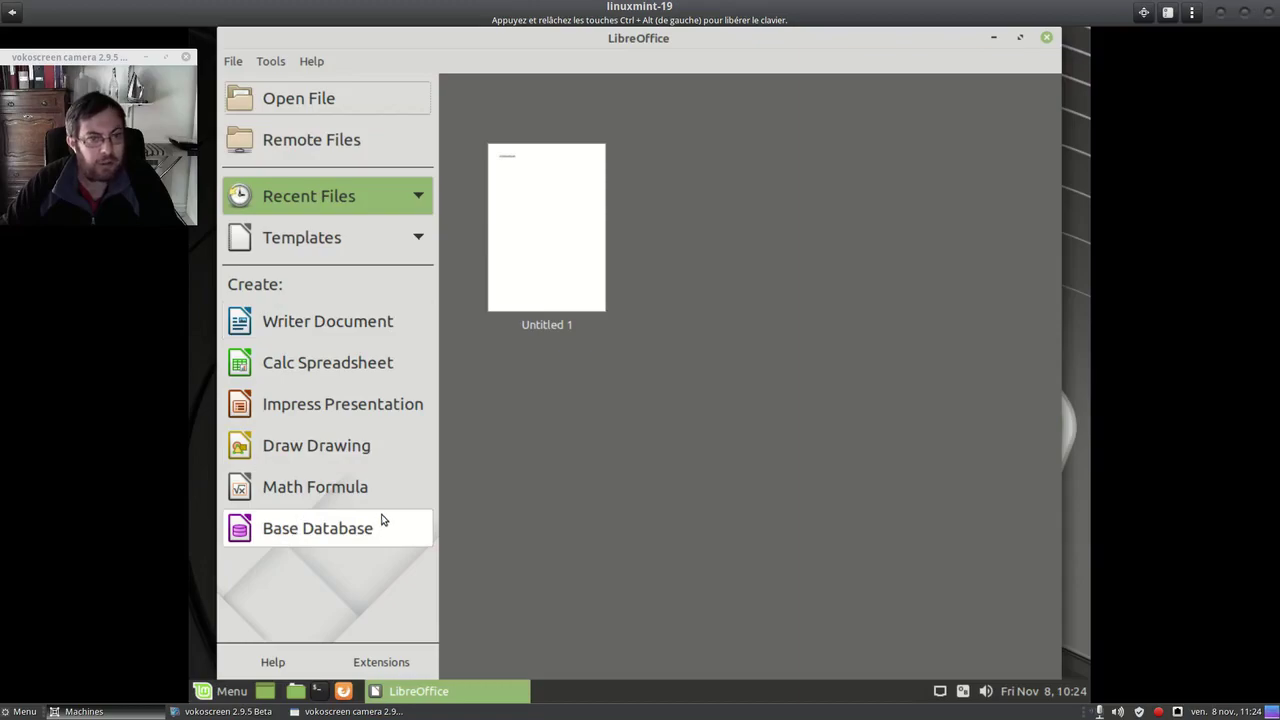
- View the version details in the About LibreOffice dialog, and close it
left_click(313, 62)
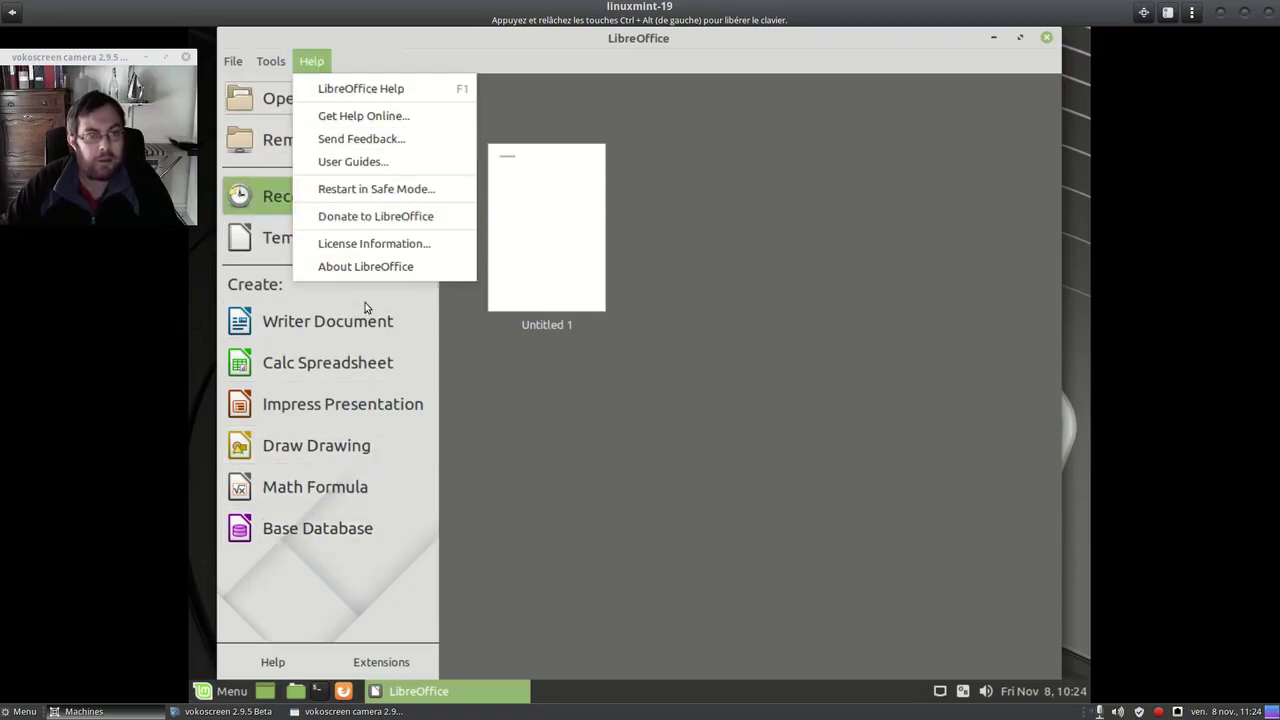
left_click(368, 267)
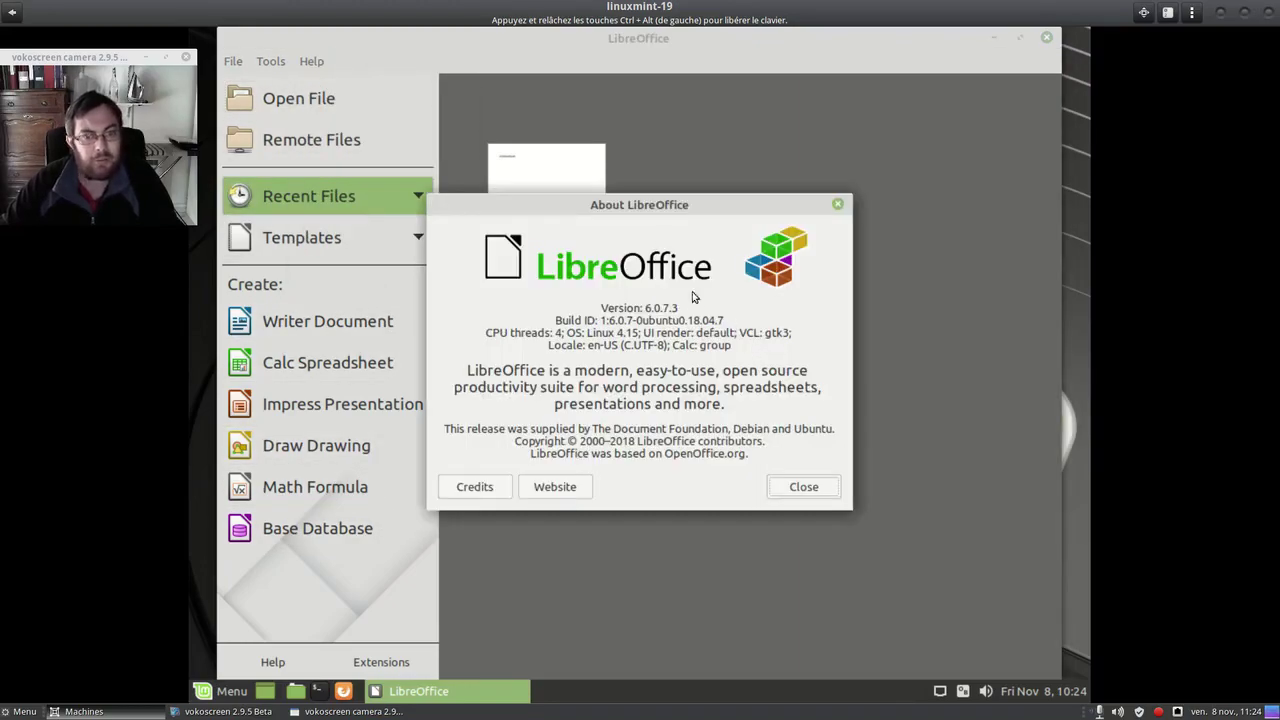
left_click(839, 206)
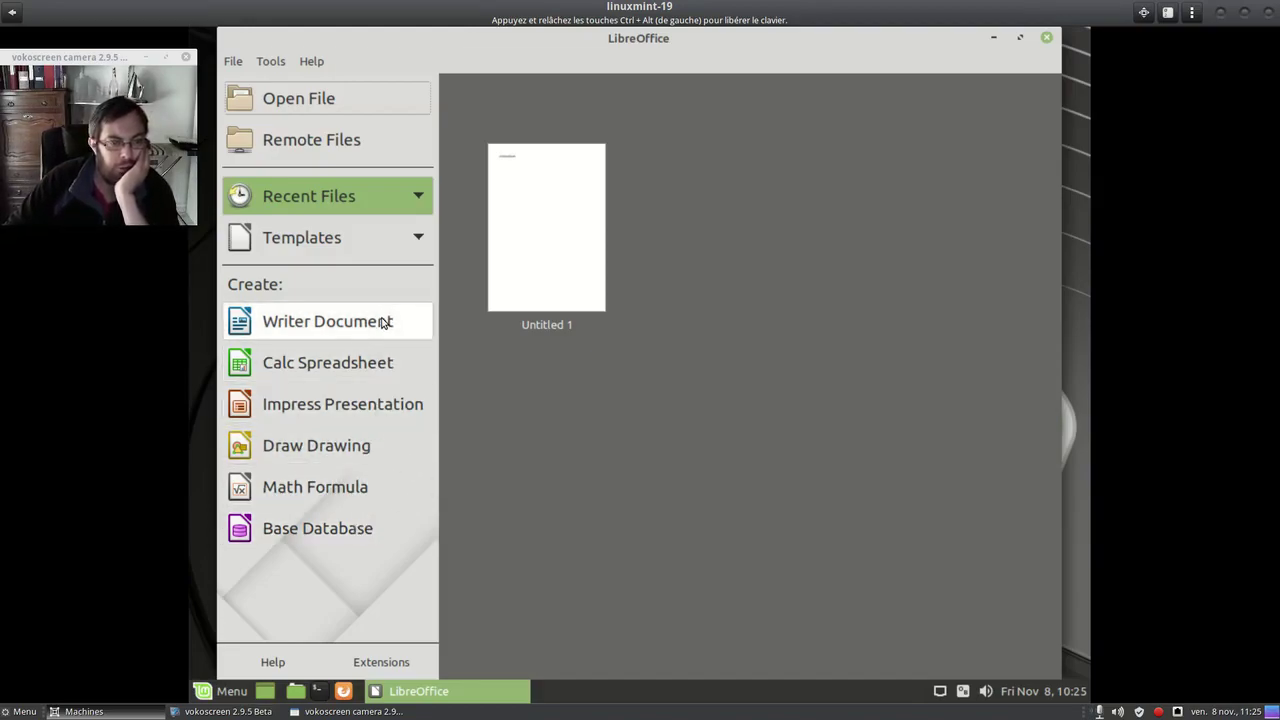
- Create an Impress presentation, browse the offered templates, and close the template selection without choosing one
left_click(386, 408)
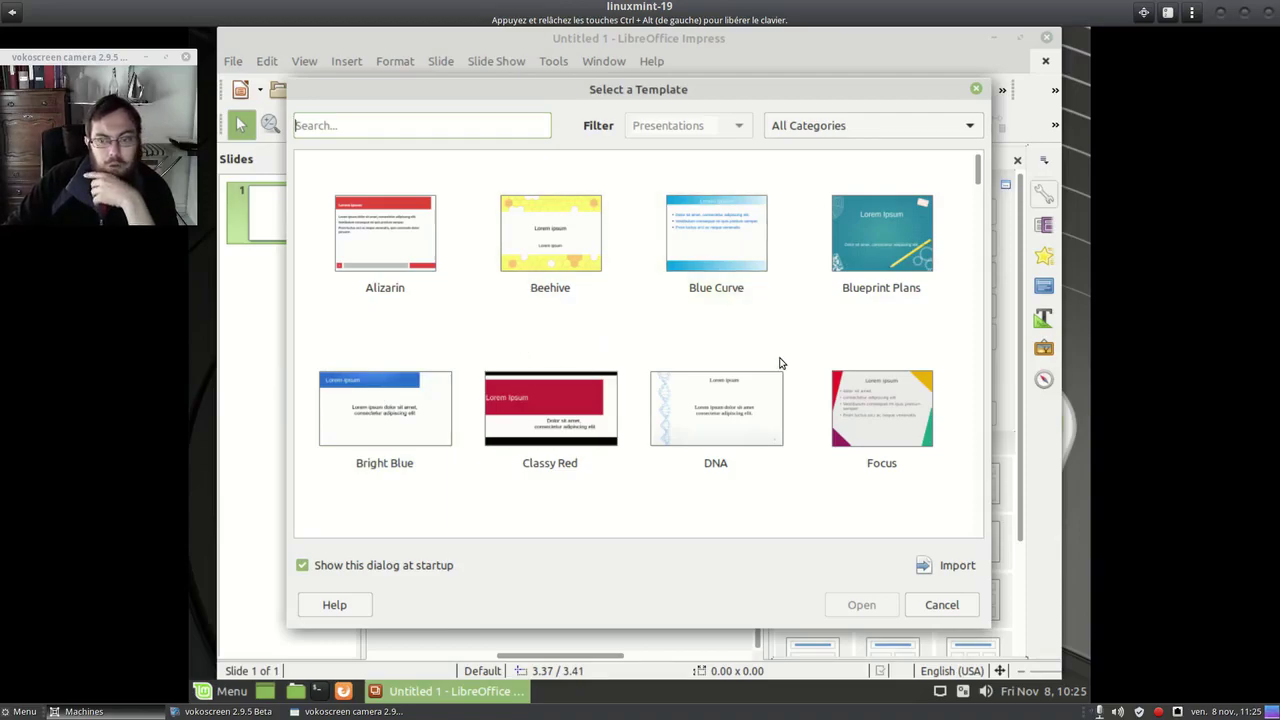
scroll(780, 362, "down", 5)
scroll(780, 362, "down", 3)
scroll(780, 362, "up", 8)
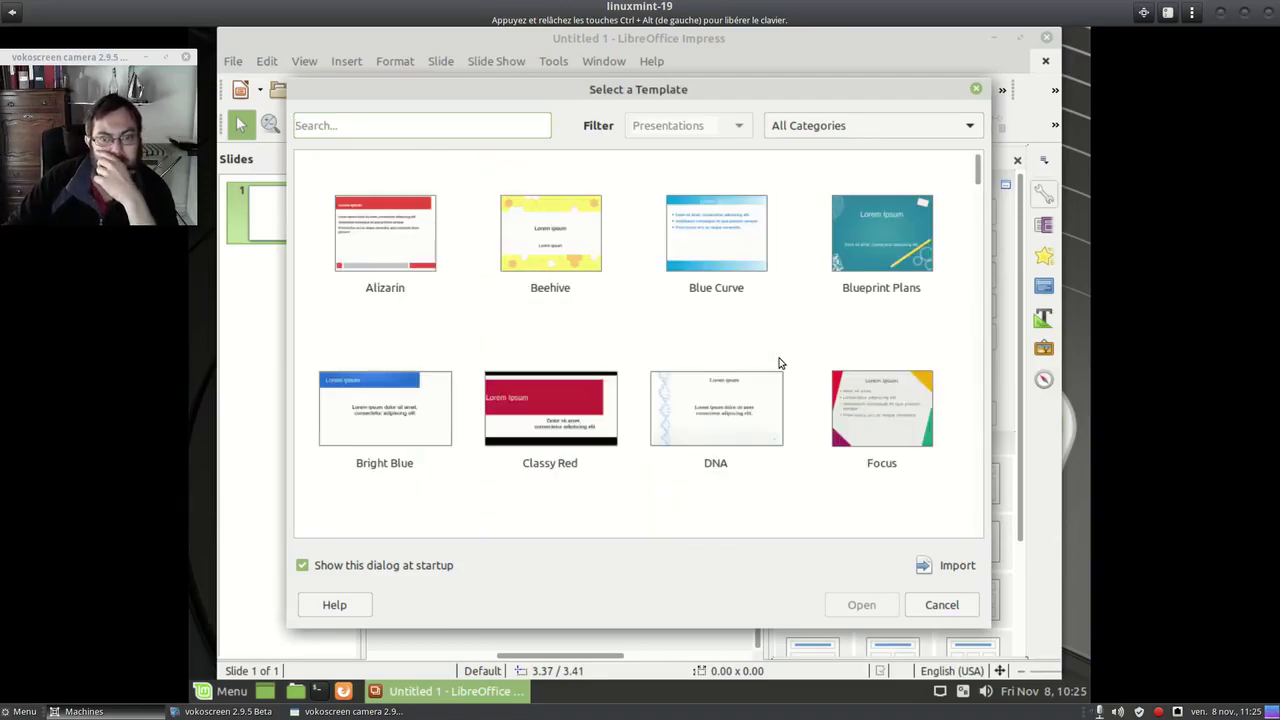
scroll(780, 362, "down", 8)
scroll(780, 363, "up", 8)
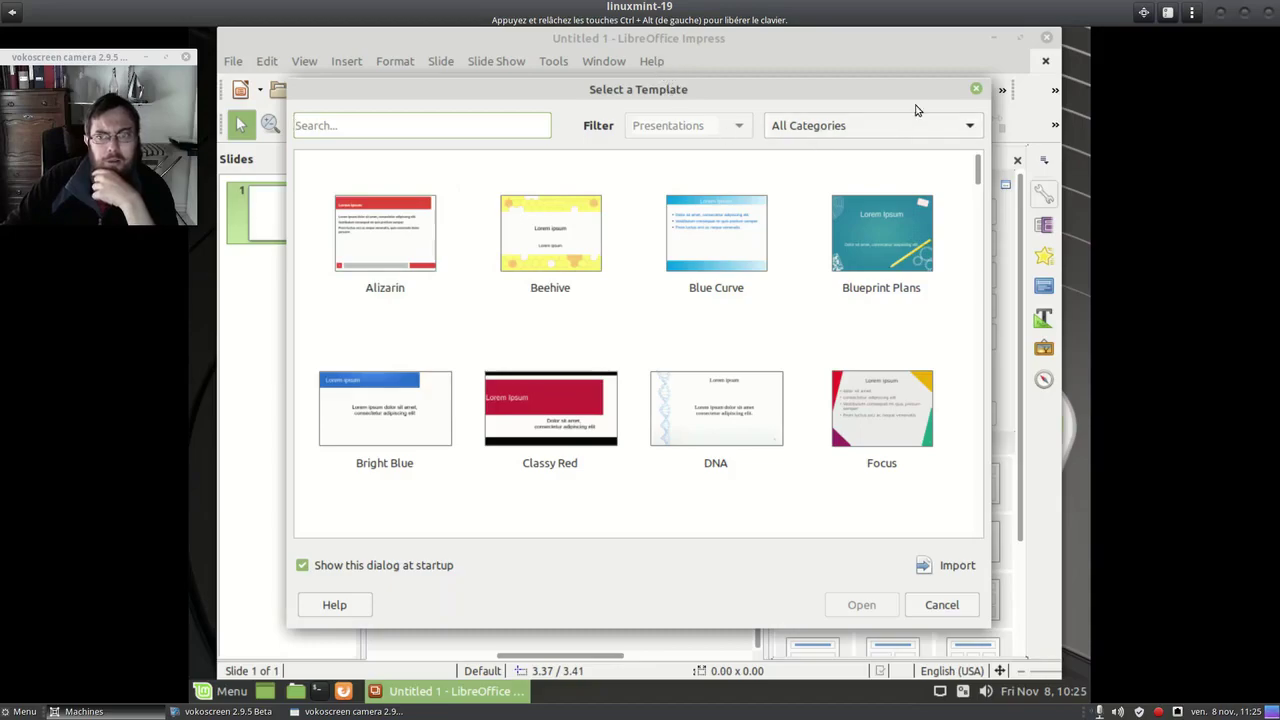
left_click(980, 91)
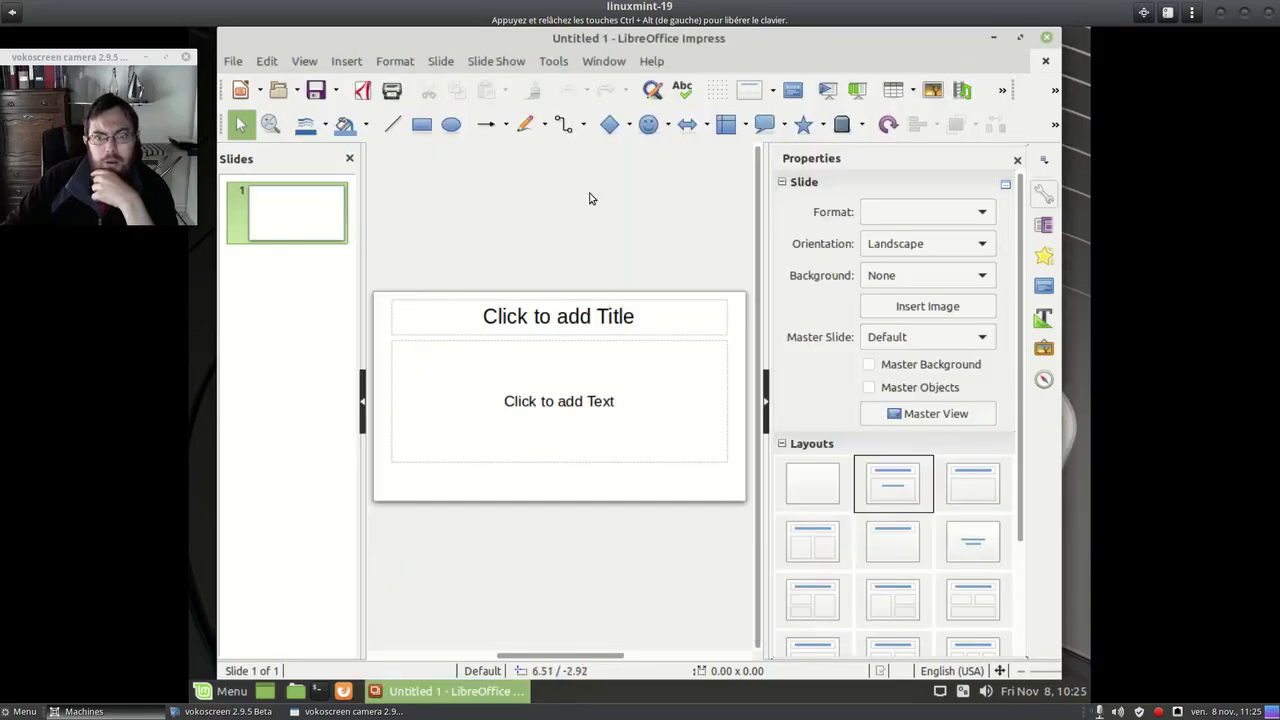
- Place the cursor in the slide's title placeholder and check the About LibreOffice details from within Impress
left_click(577, 314)
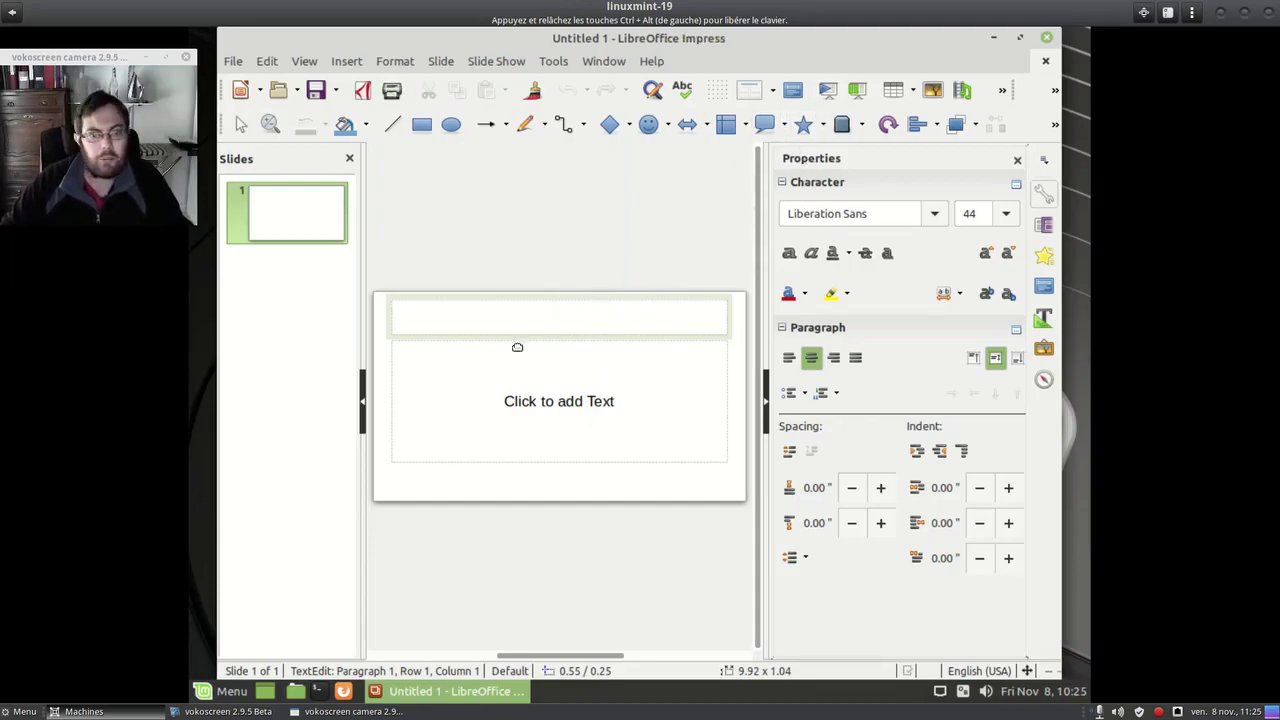
left_click(237, 63)
left_click(687, 201)
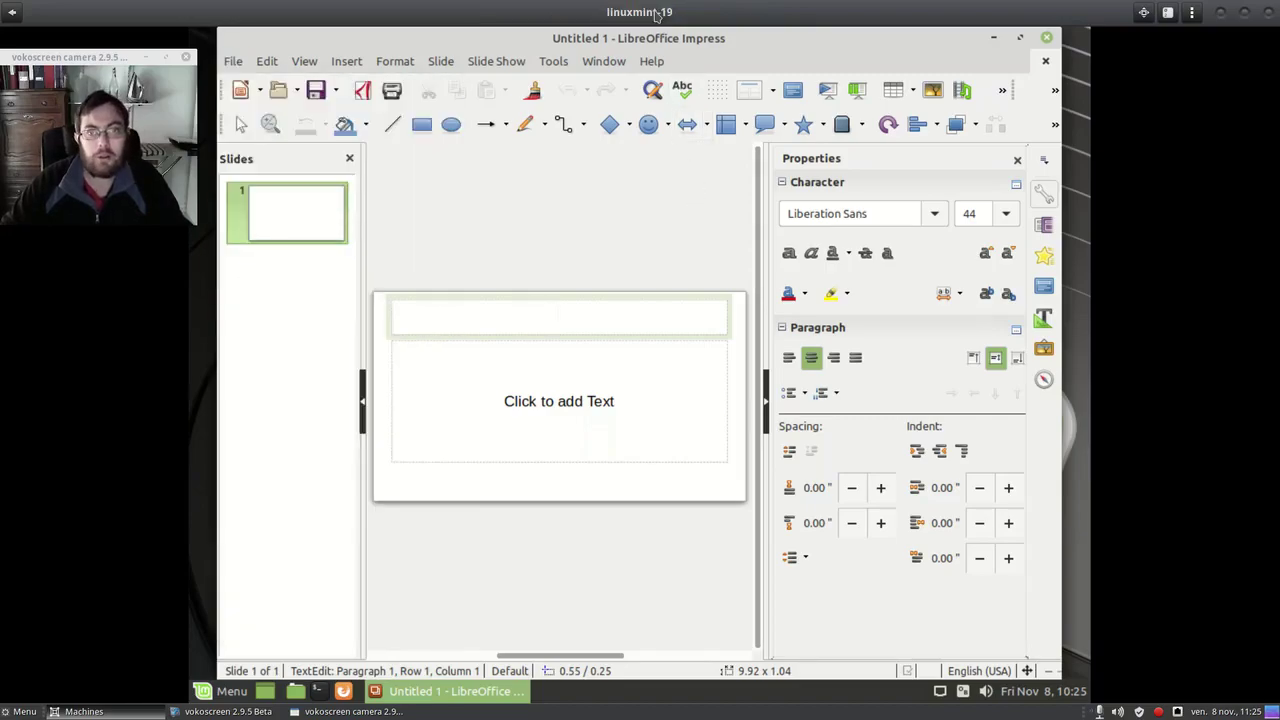
left_click(651, 61)
left_click(664, 289)
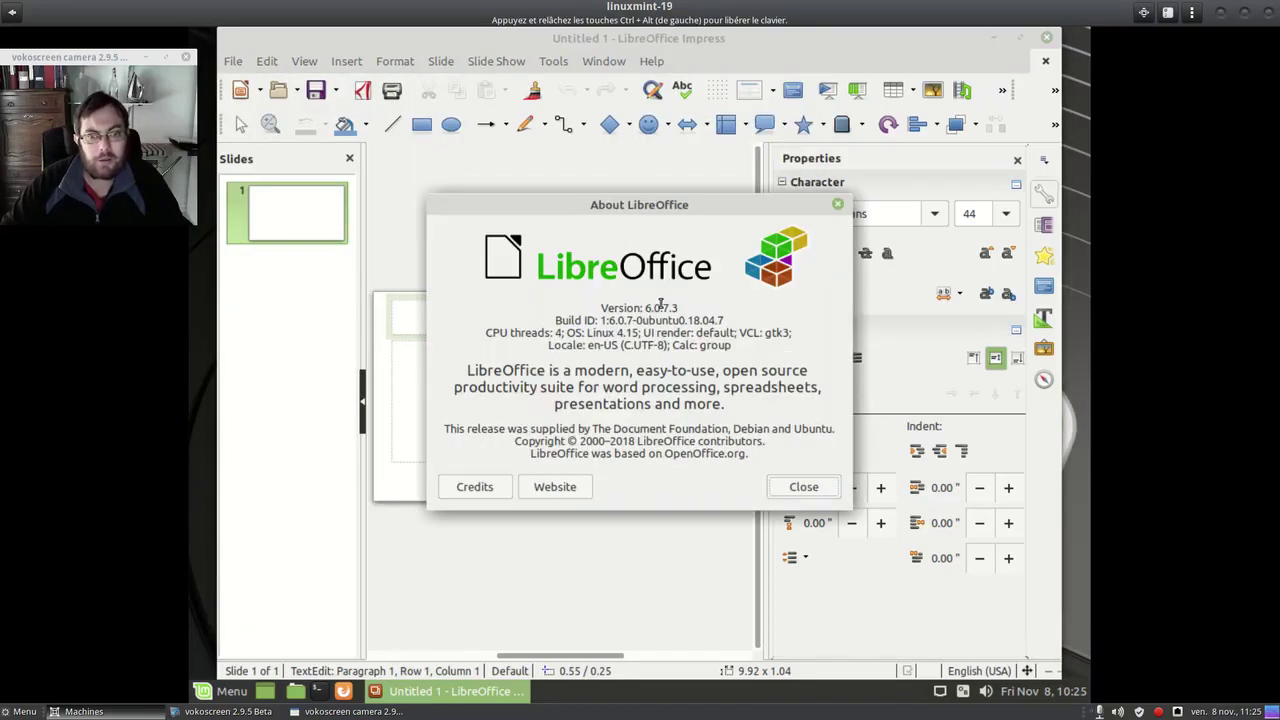
left_click(836, 206)
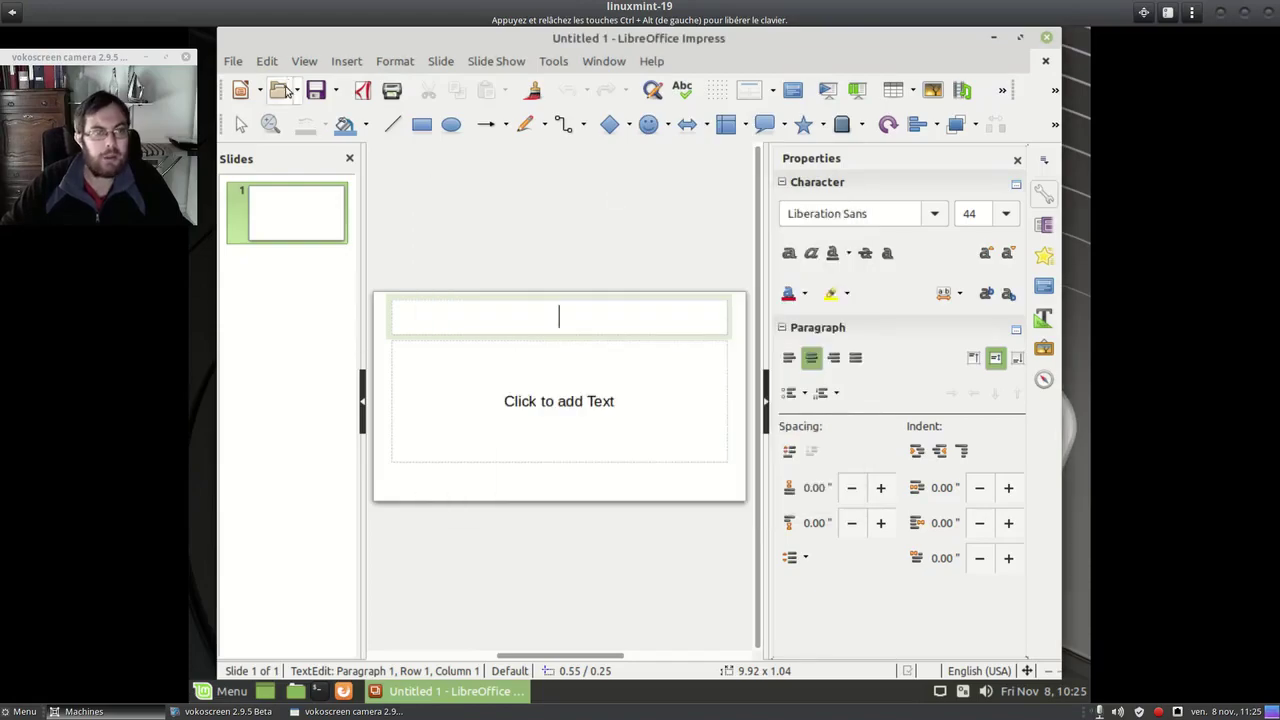
left_click(233, 61)
left_click(280, 623)
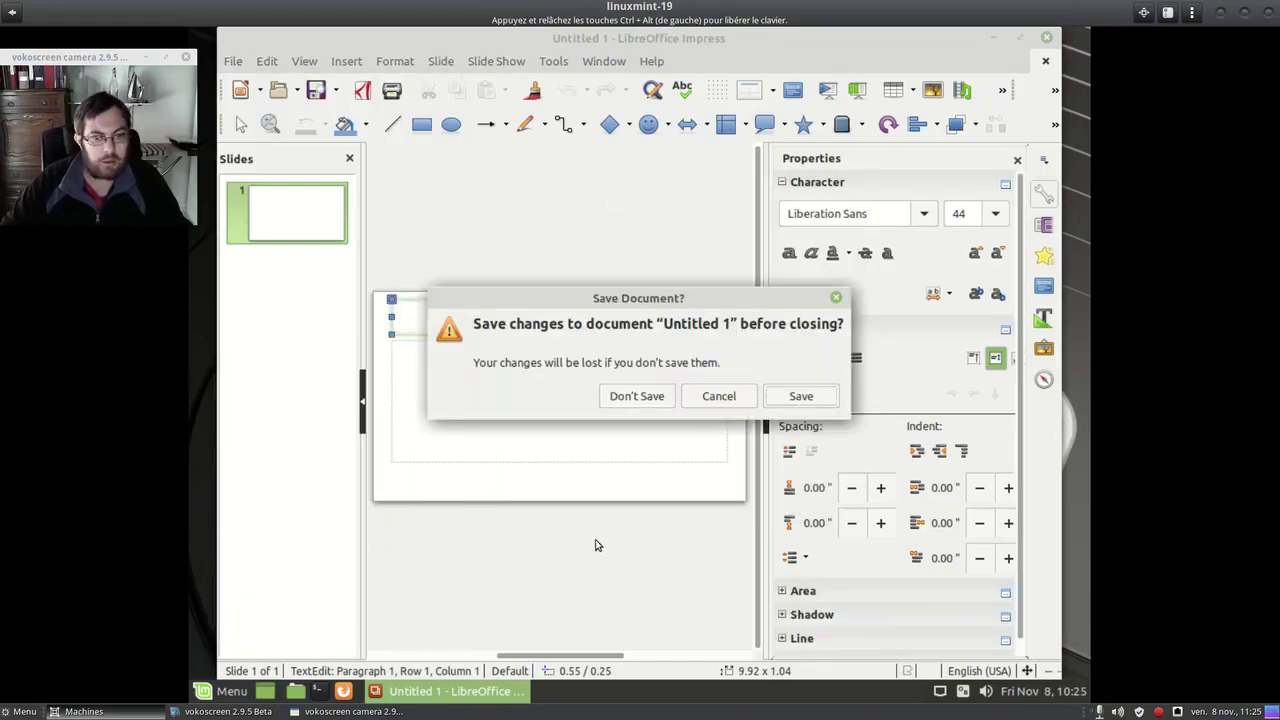
left_click(717, 396)
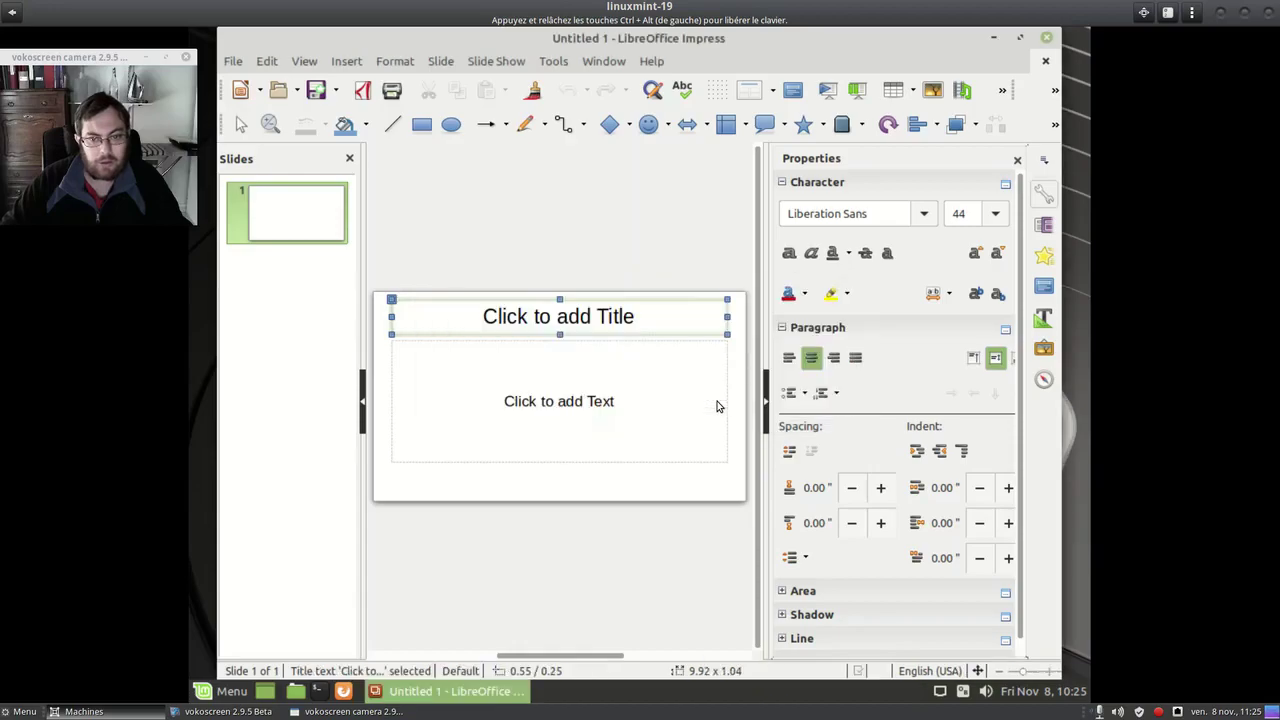
- Exit LibreOffice without saving the Untitled 1 presentation
left_click(232, 68)
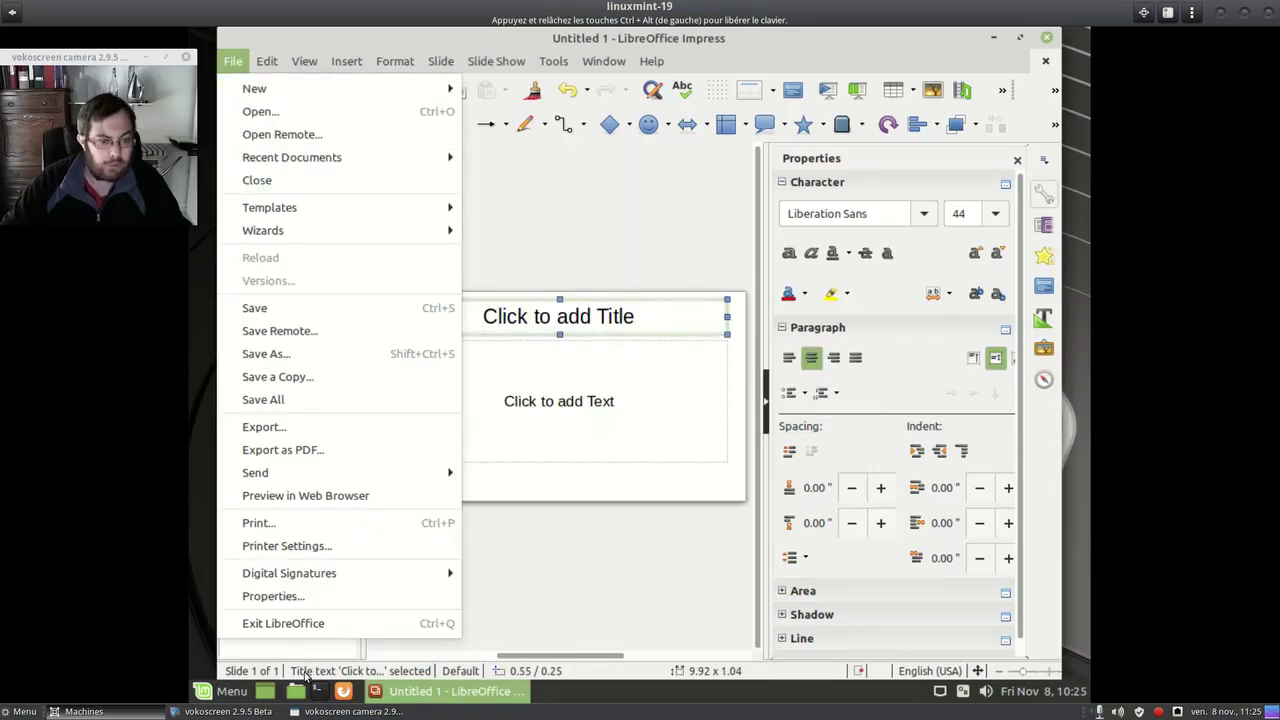
left_click(319, 624)
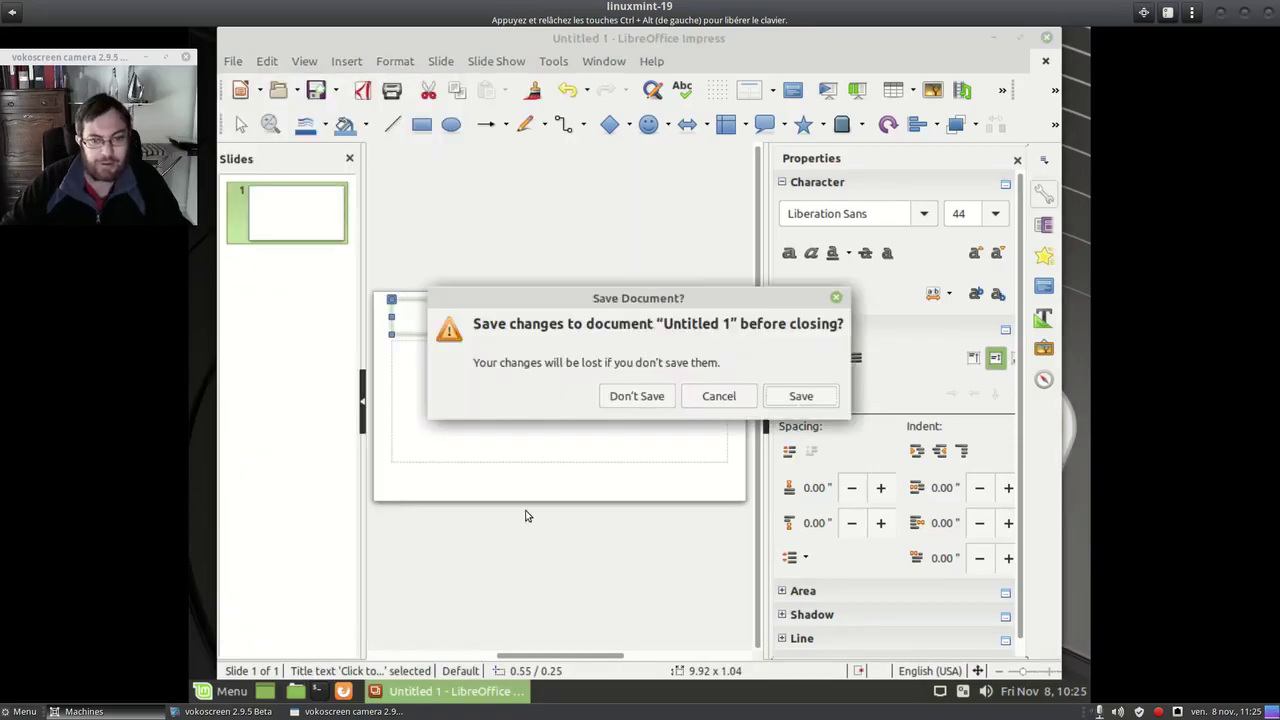
left_click(652, 398)
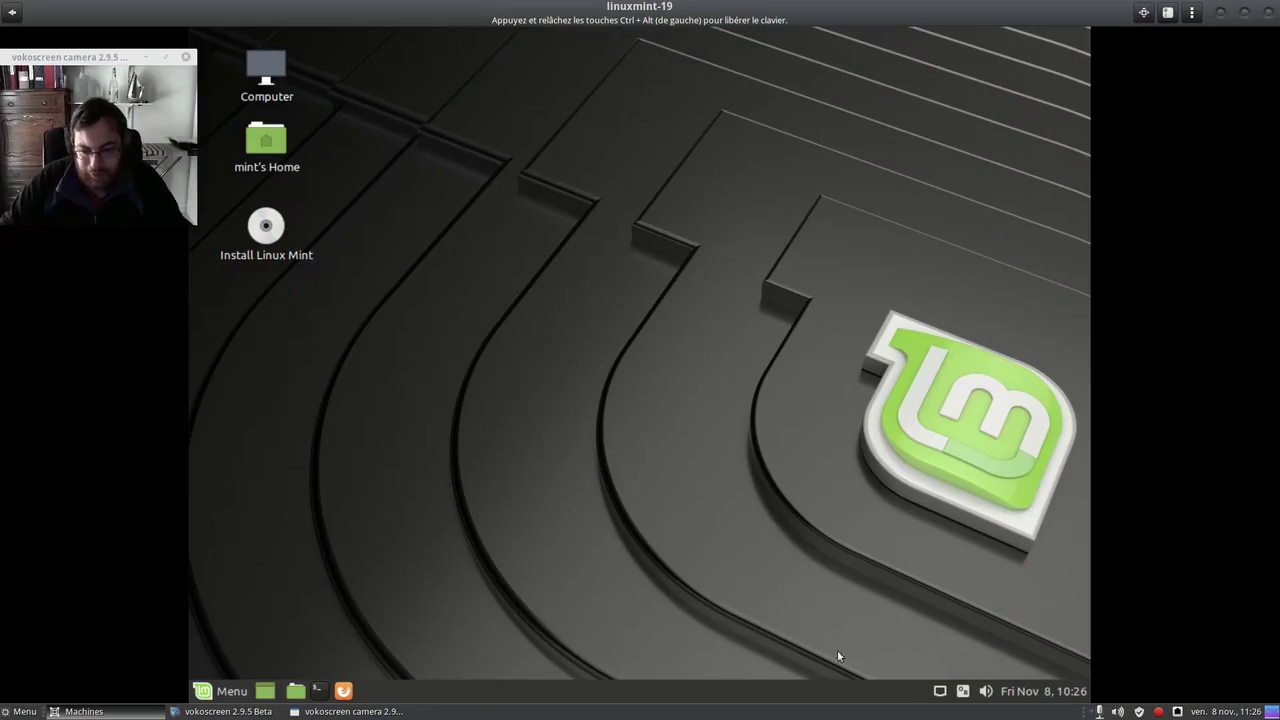
- Show the Onboard on-screen keyboard from its system tray entry and hide it again
left_click(966, 694)
left_click(966, 696)
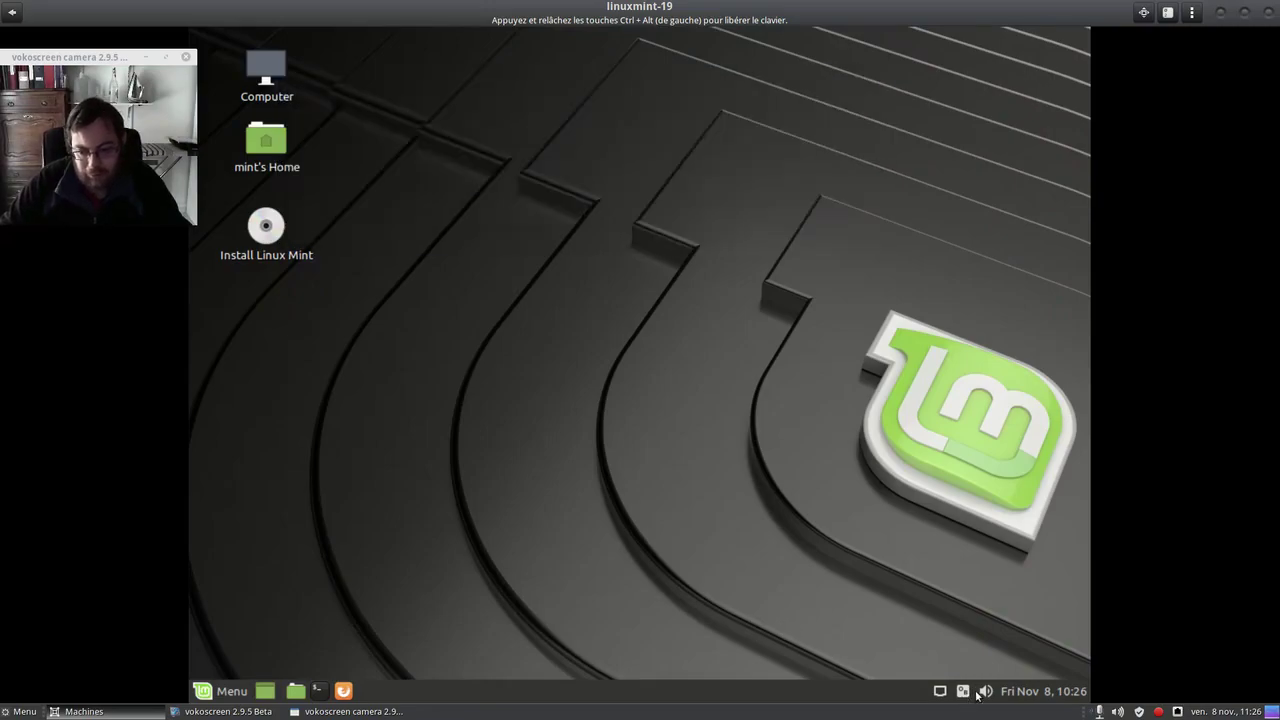
left_click(963, 693)
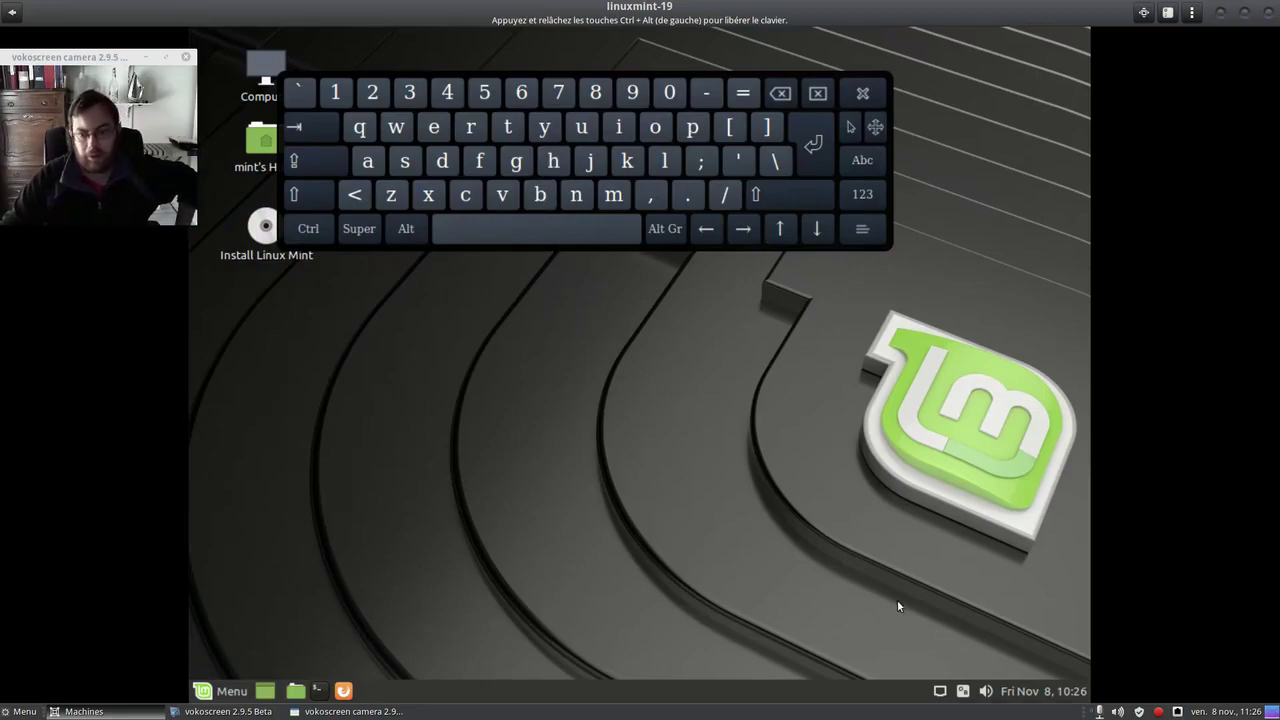
left_click(964, 693)
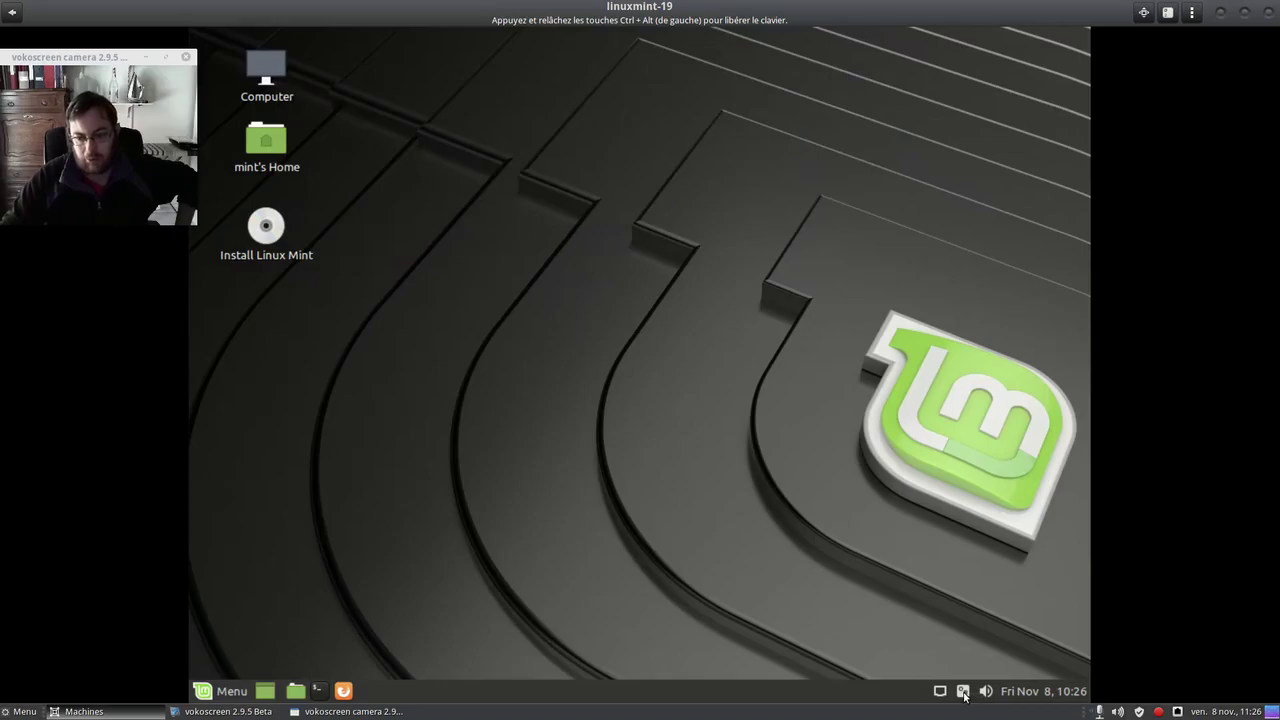
- Browse the application menu's categories through to the Preferences entries, and open the Control Center
left_click(220, 692)
mouse_move(490, 424)
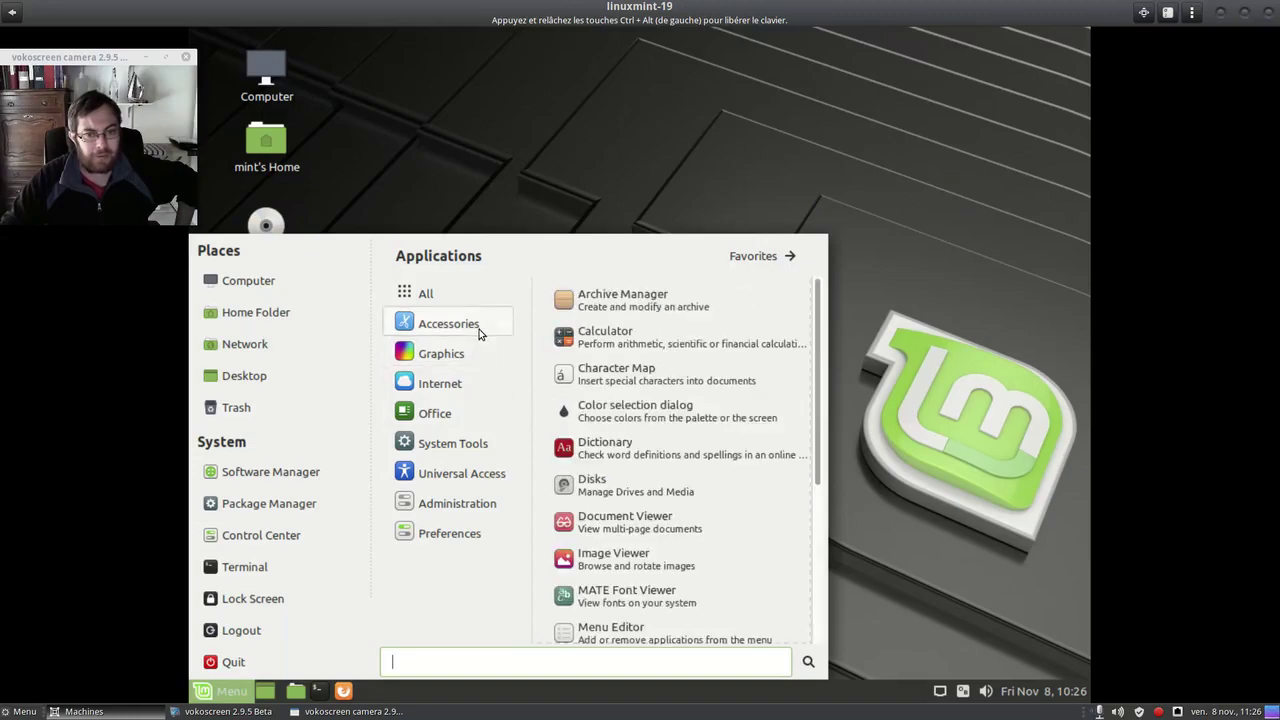
mouse_move(482, 300)
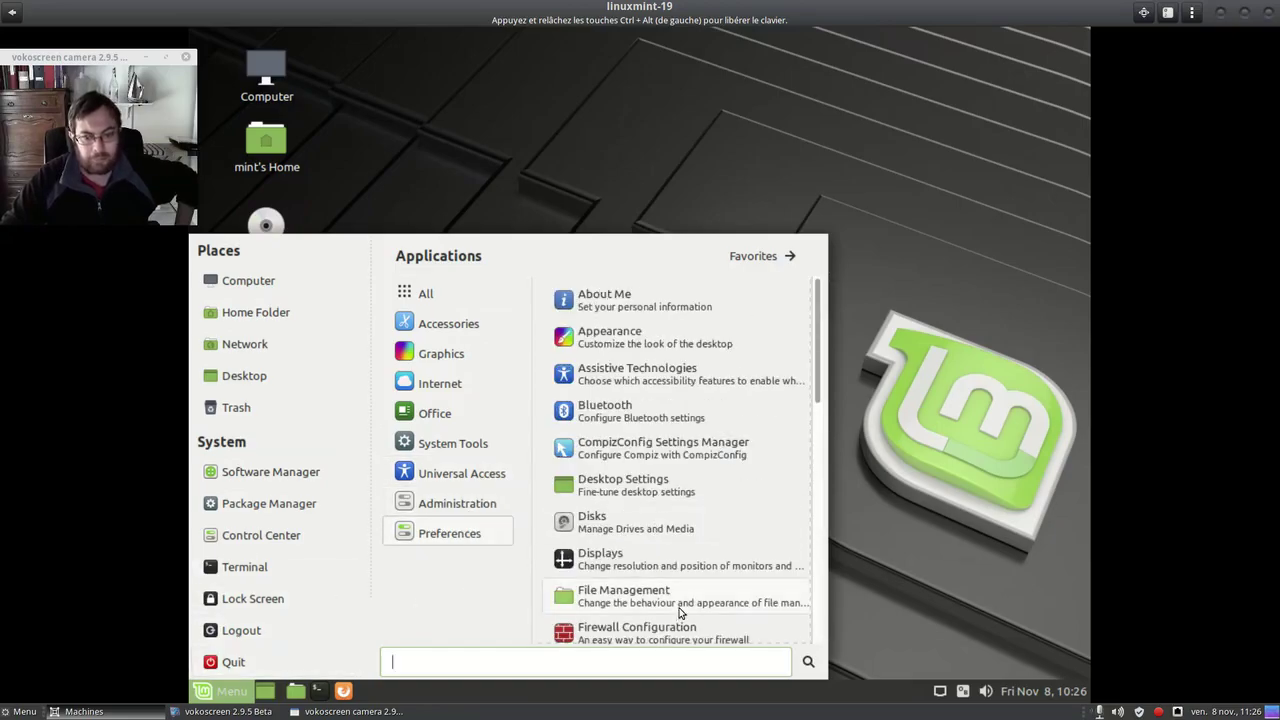
scroll(703, 488, "down", 6)
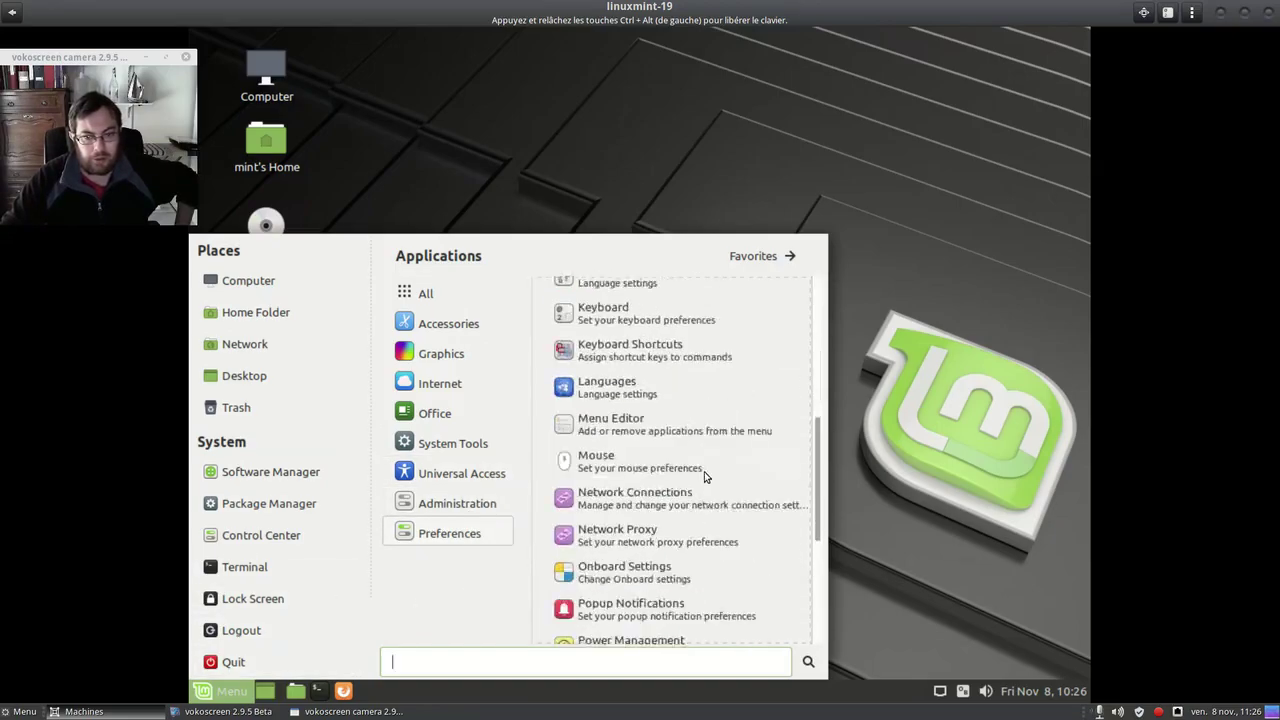
scroll(703, 488, "down", 2)
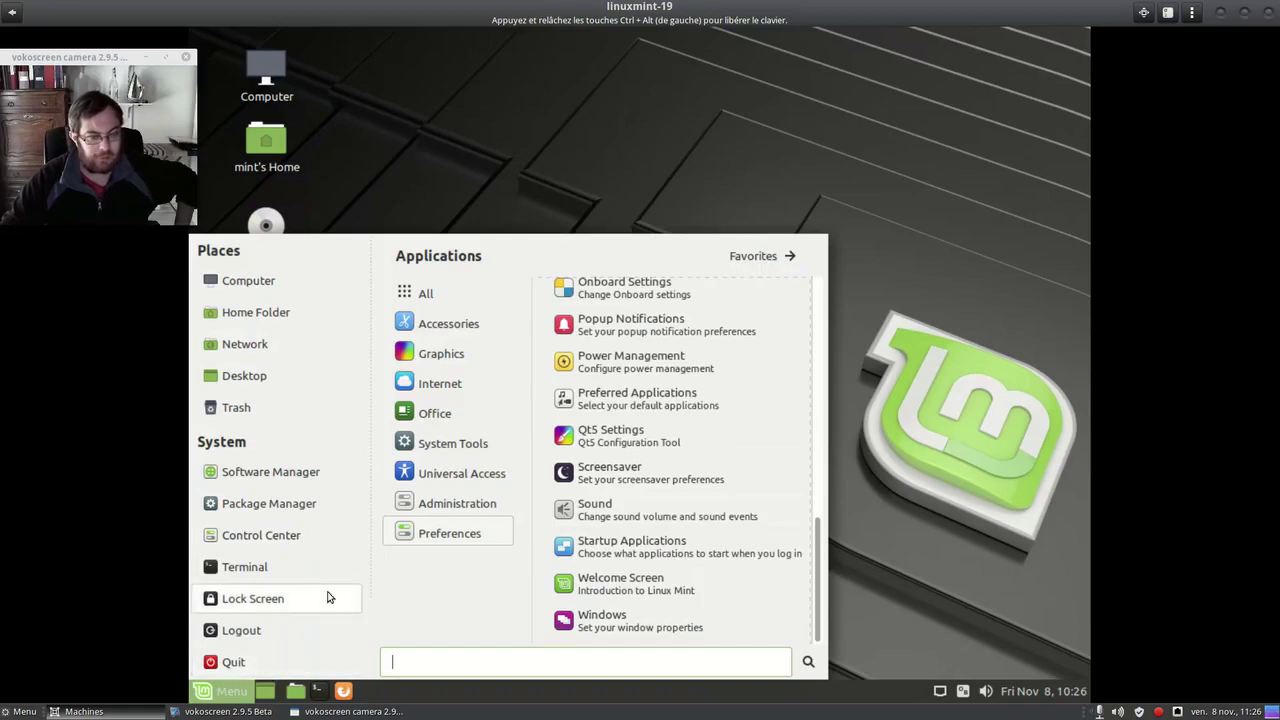
left_click(262, 535)
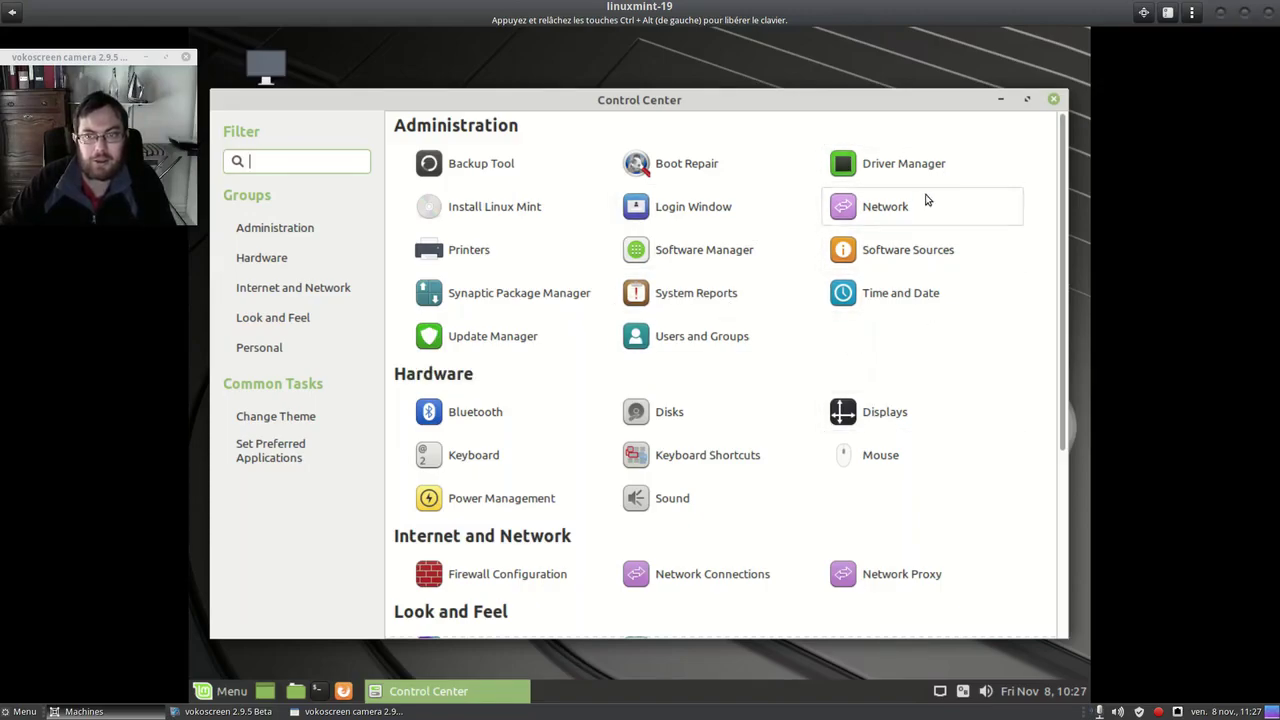
- Open the Driver Manager from the Control Center, dismiss its error dialog and close it
left_click(918, 168)
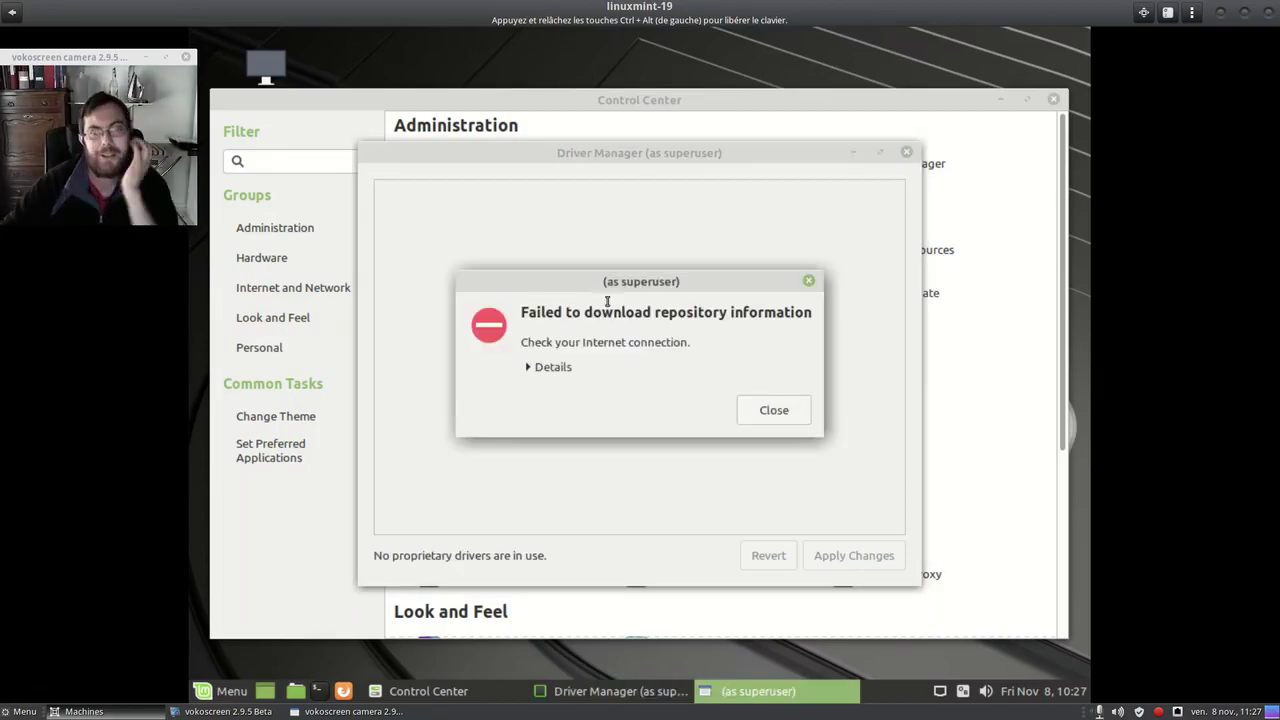
left_click(781, 412)
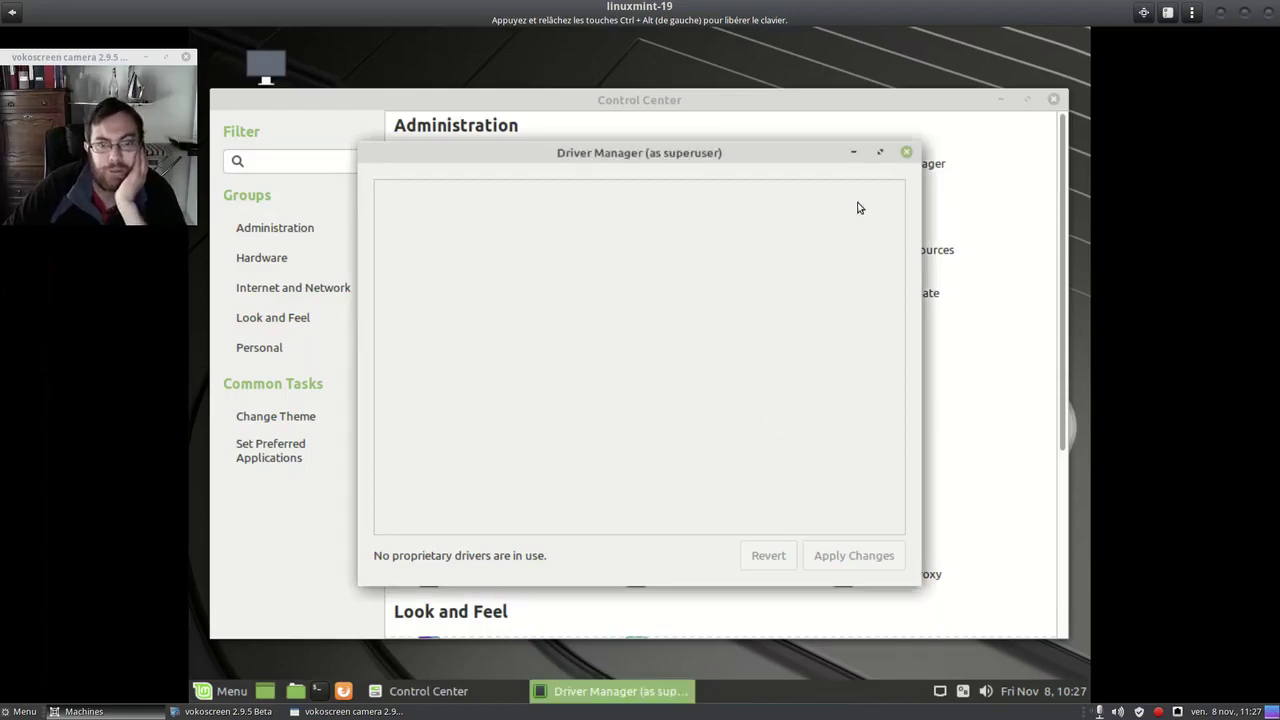
left_click(906, 153)
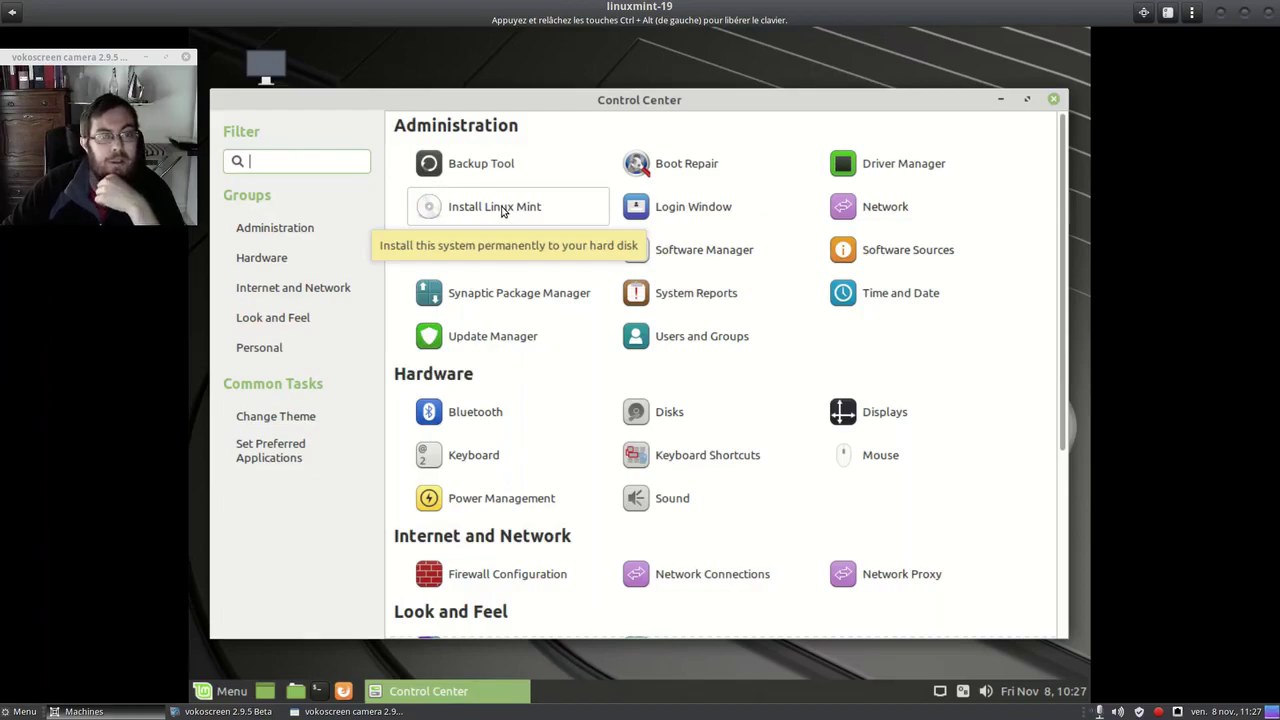
- Open the Update Manager, accept its welcome page to view the update screen, and close it
left_click(536, 334)
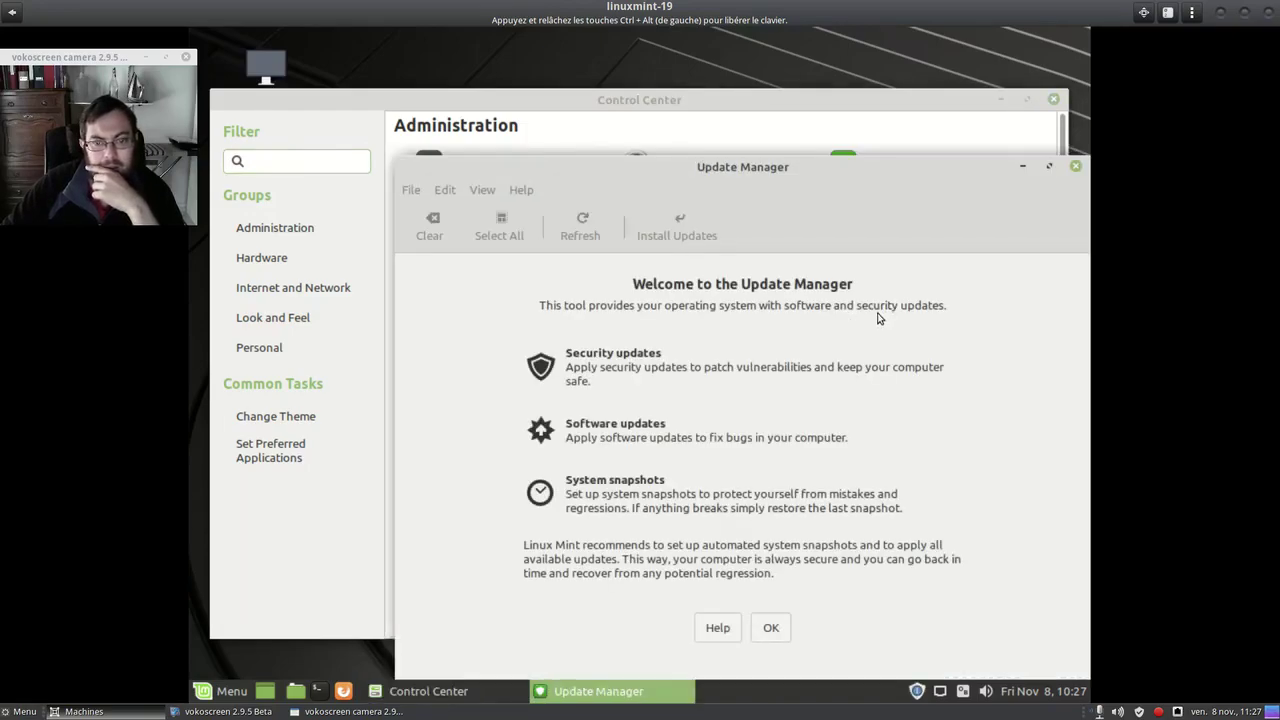
left_click_drag(806, 223, 727, 131)
left_click(690, 535)
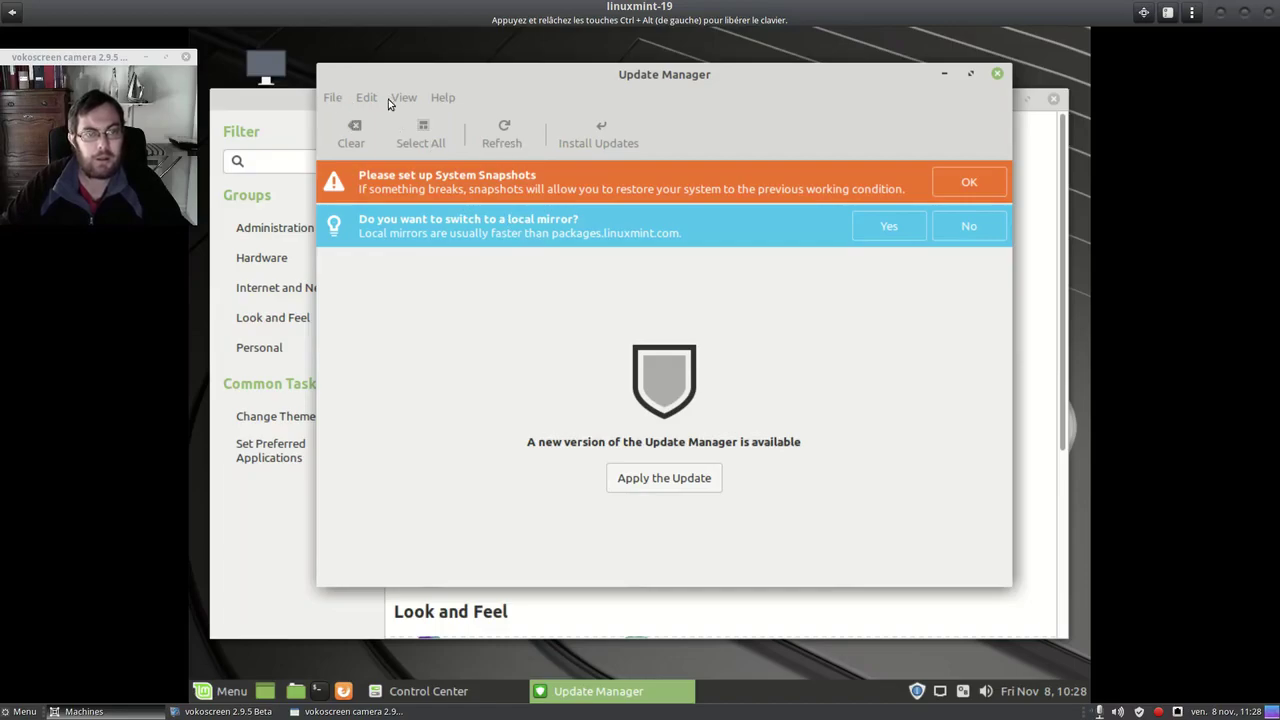
left_click(997, 73)
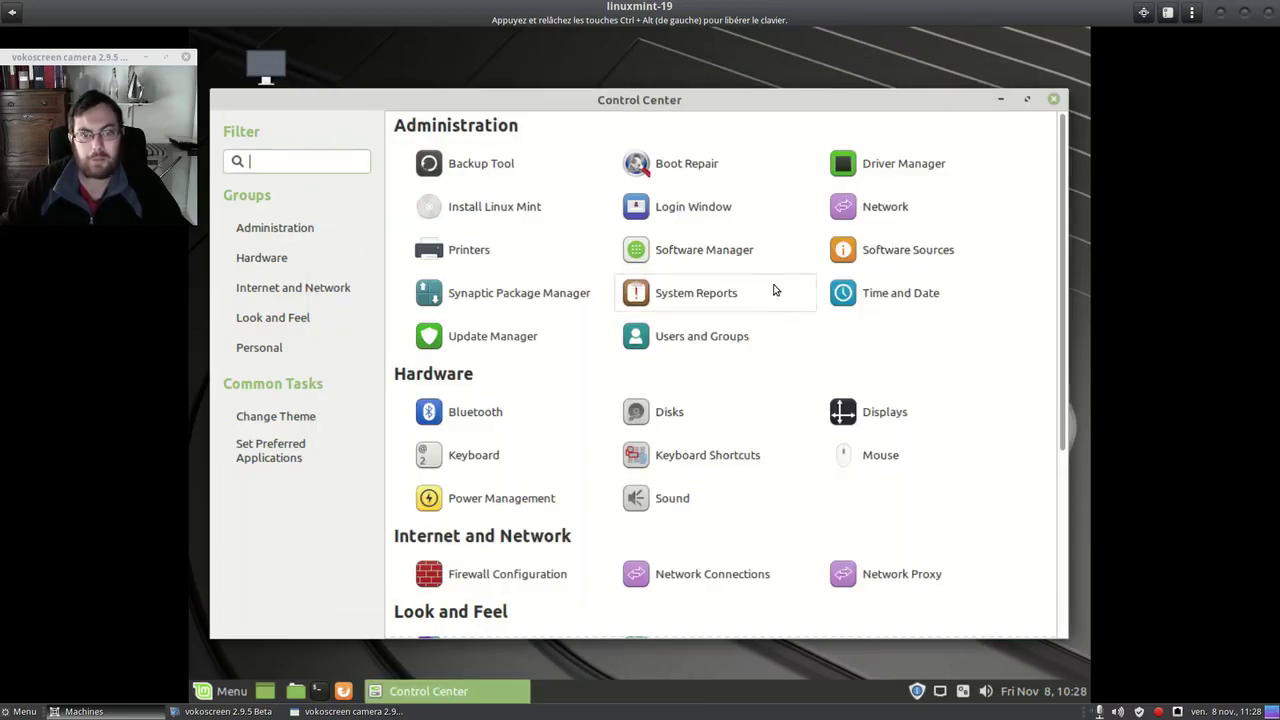
- Look over the Control Center's settings from Administration down to Personal, and close the Control Center
scroll(775, 290, "down", 5)
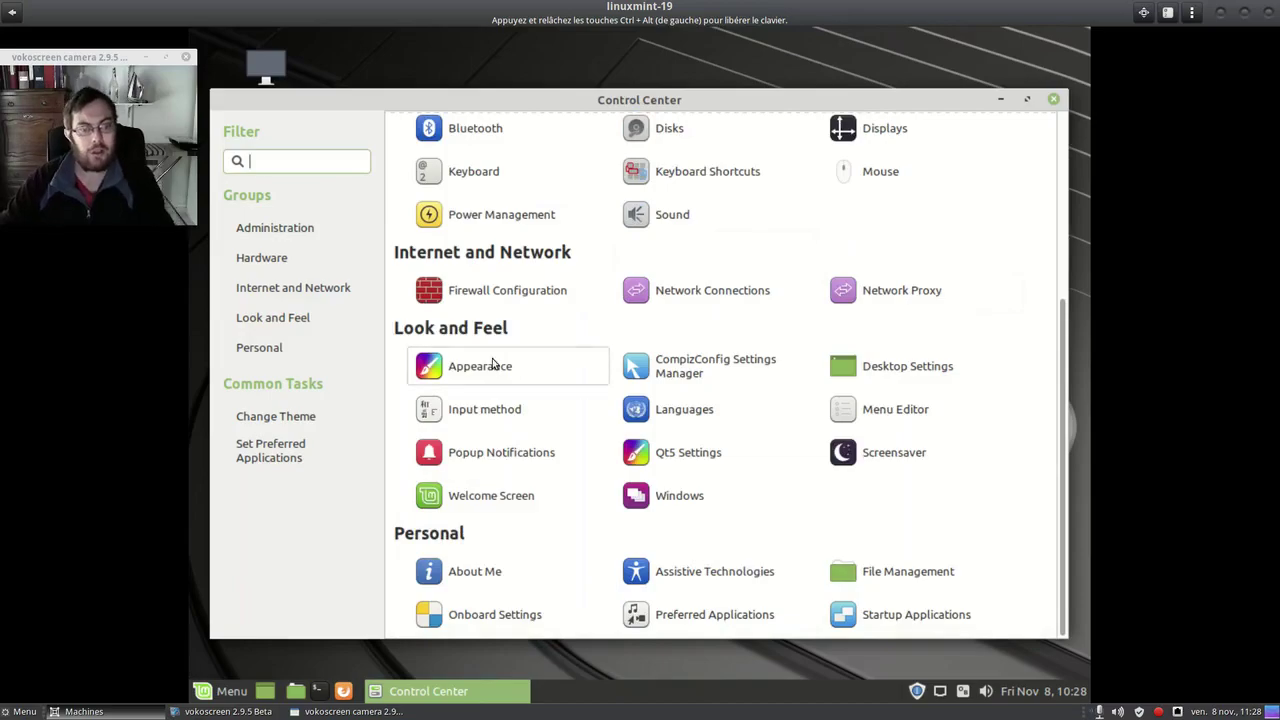
scroll(770, 390, "up", 5)
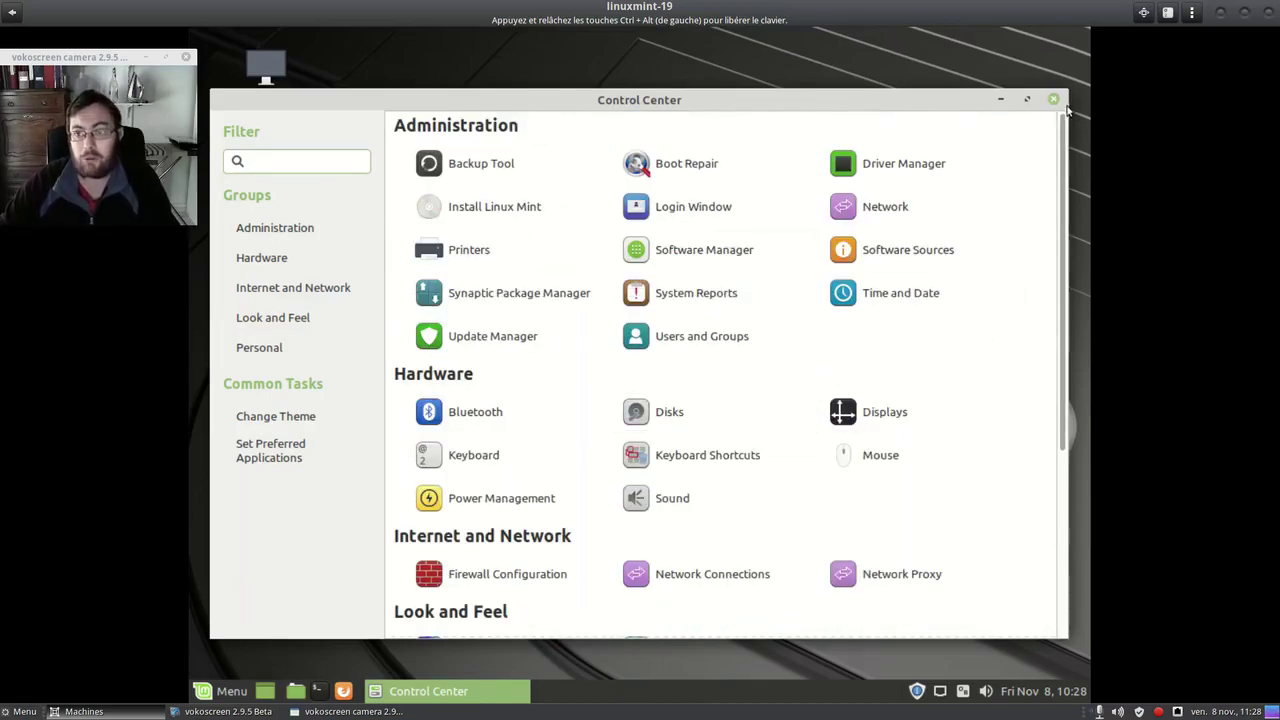
left_click(1053, 99)
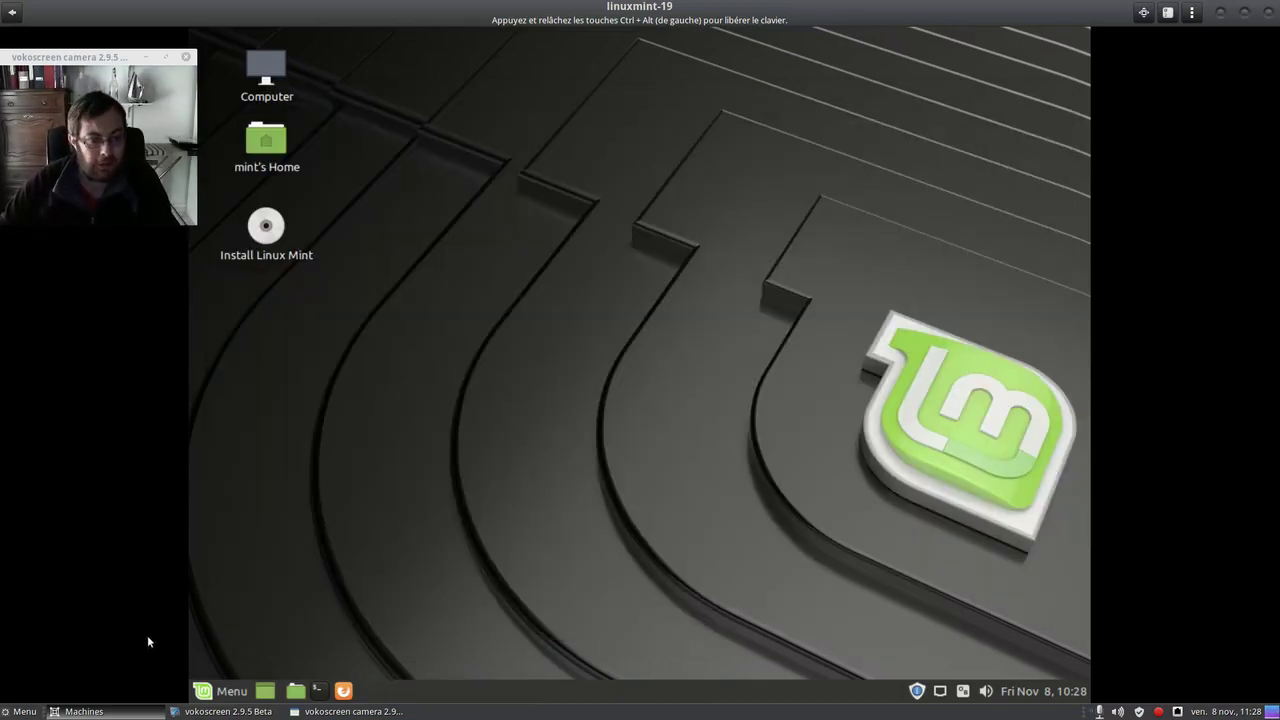
- Shut down the Linux Mint live session, moving the camera window to the upper middle, and confirm the prompt to remove the installation medium
left_click(215, 689)
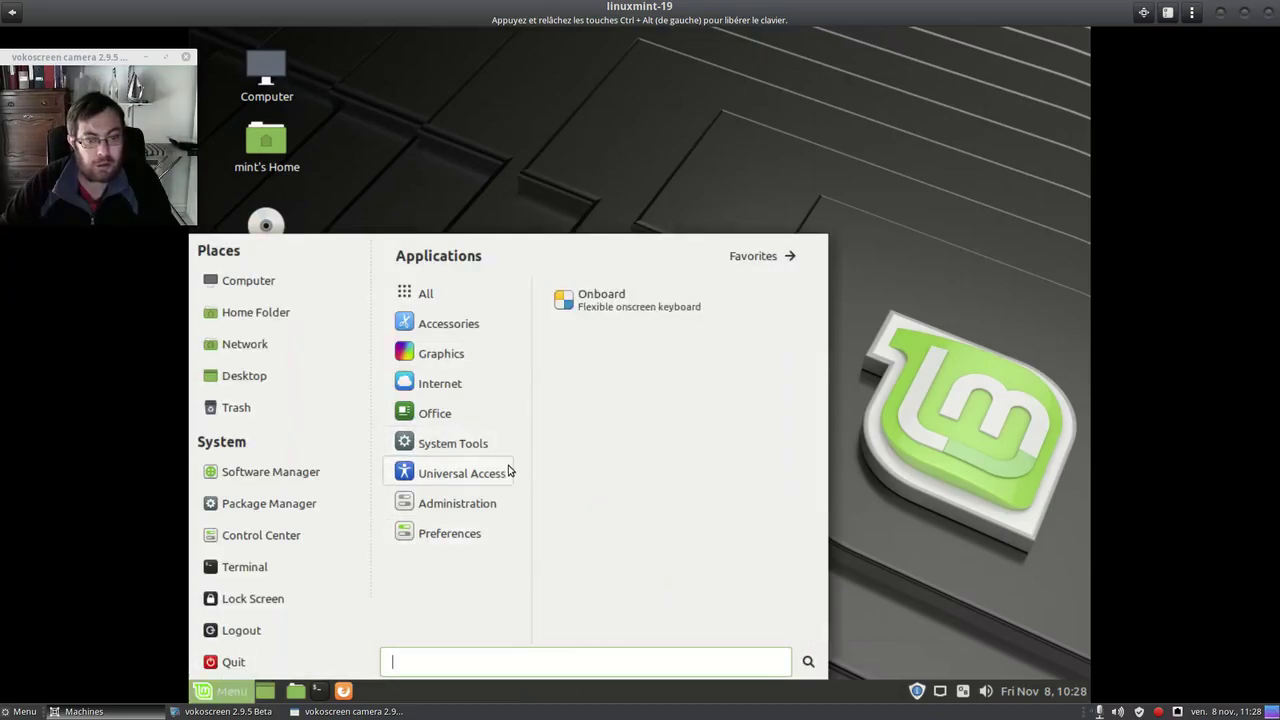
mouse_move(506, 409)
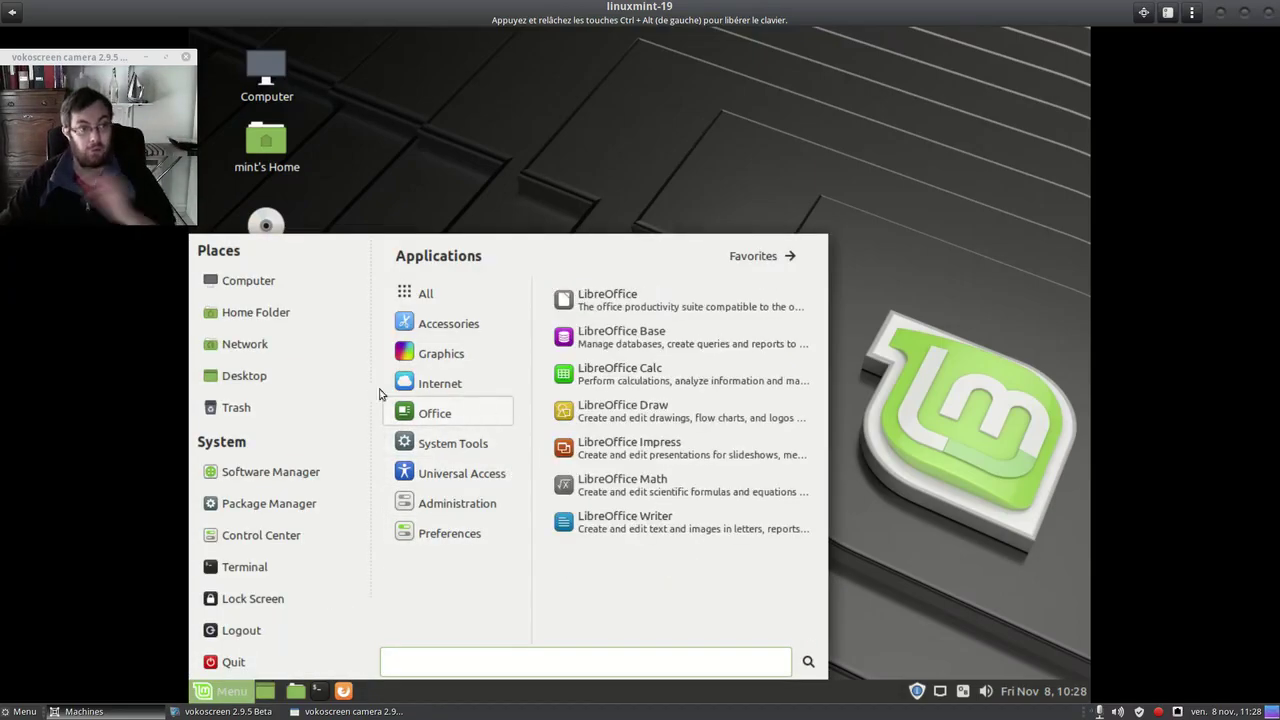
left_click_drag(135, 52, 642, 24)
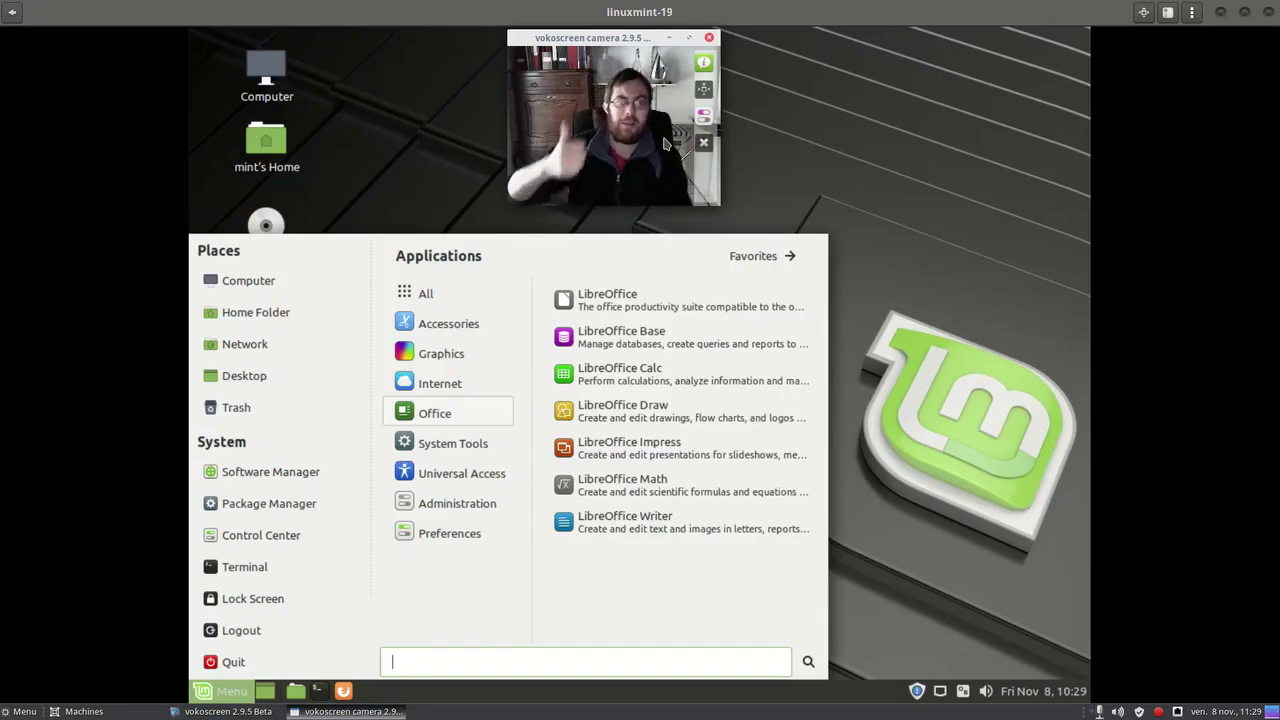
left_click(233, 663)
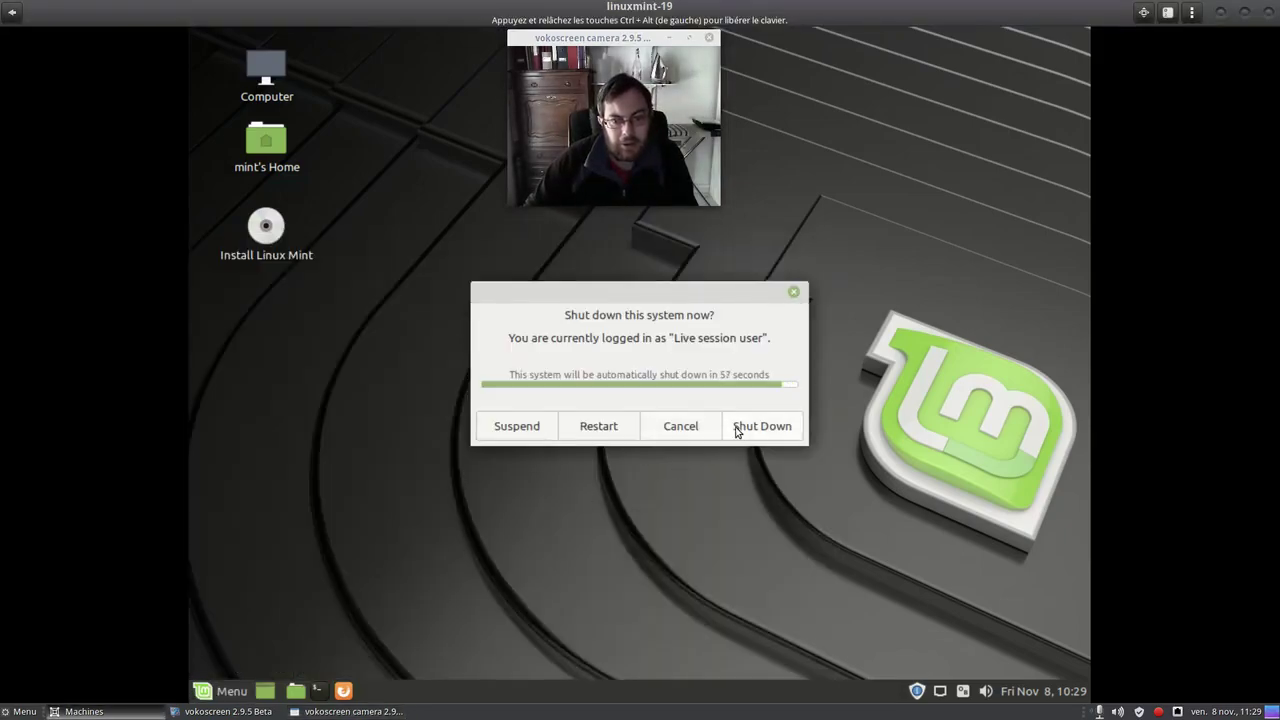
left_click(774, 436)
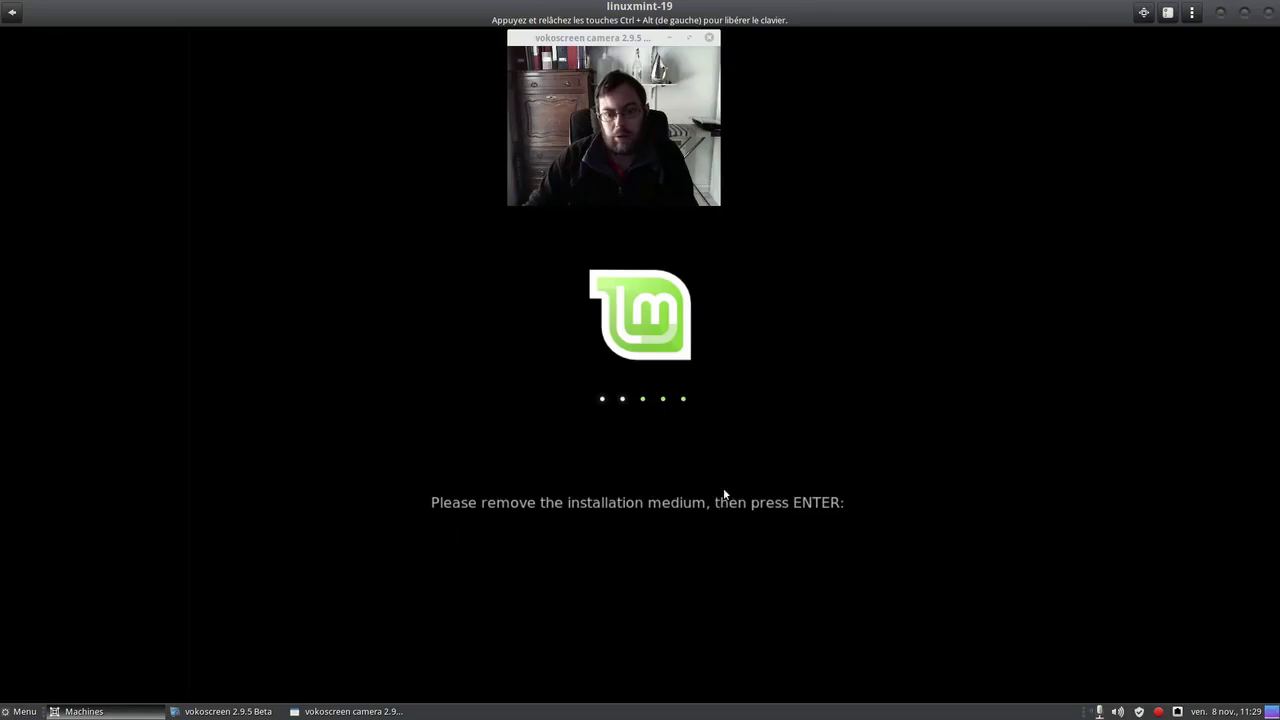
key("Return")
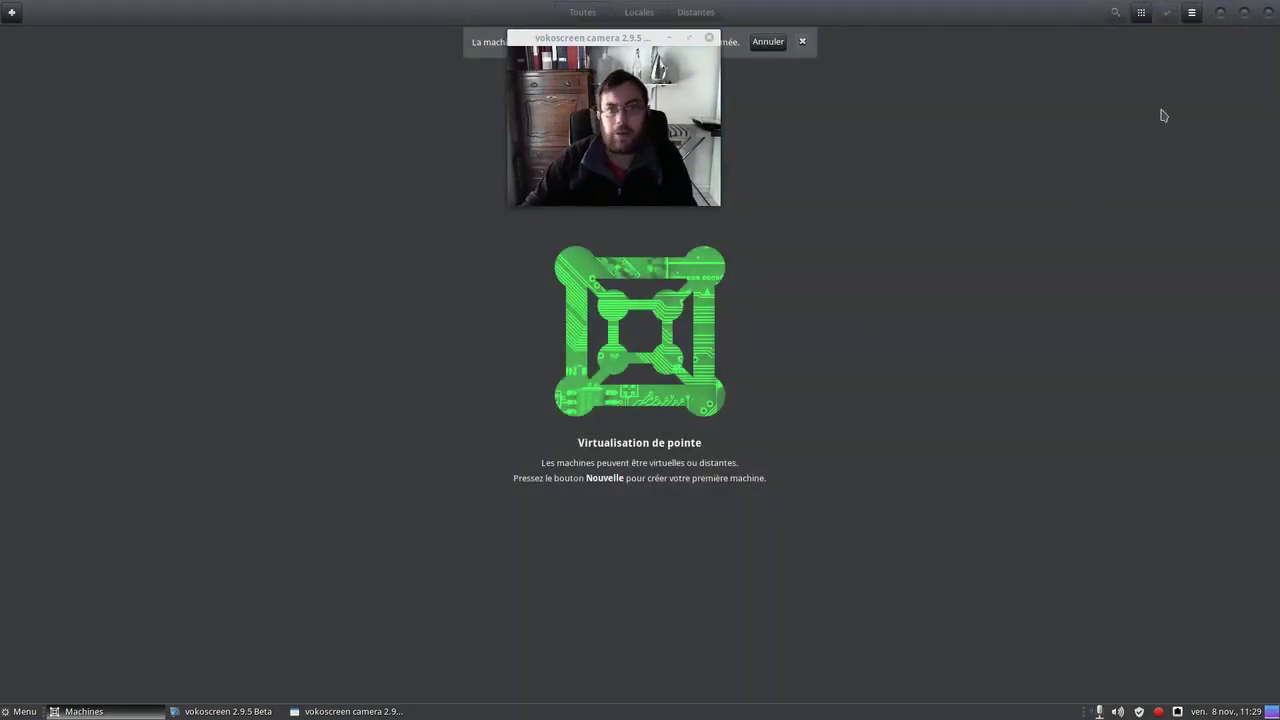
- Move the camera window clear of the virtual machine manager's notification, and close the Machines window
mouse_move(663, 64)
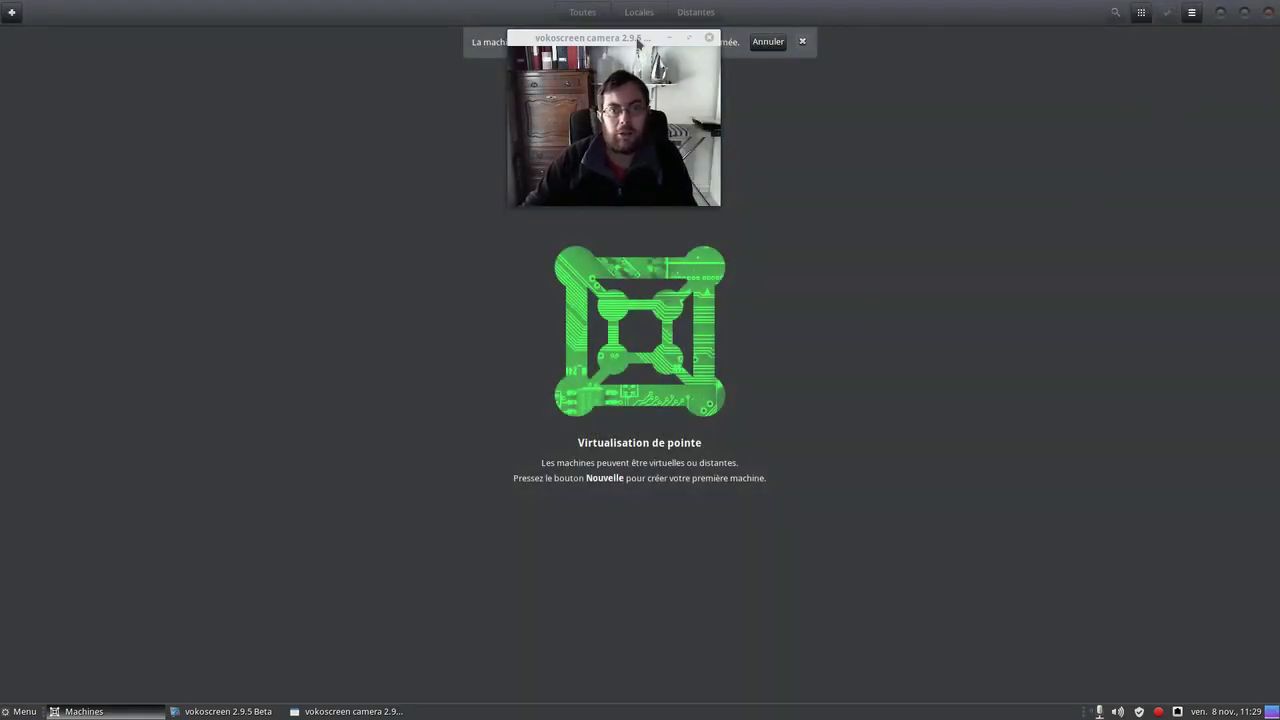
left_click_drag(663, 64, 658, 171)
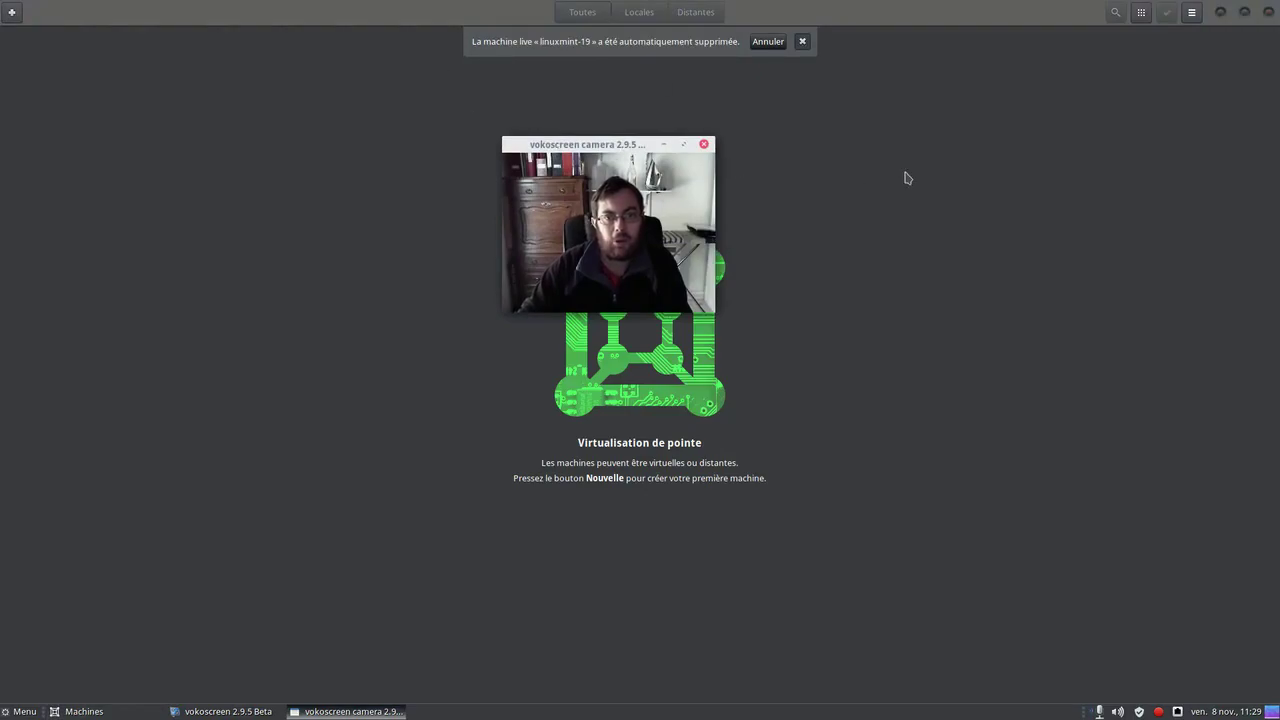
left_click(1268, 12)
- Place the vokoscreen camera window beside the recorder window on the host desktop, and enlarge it
left_click_drag(597, 144, 533, 48)
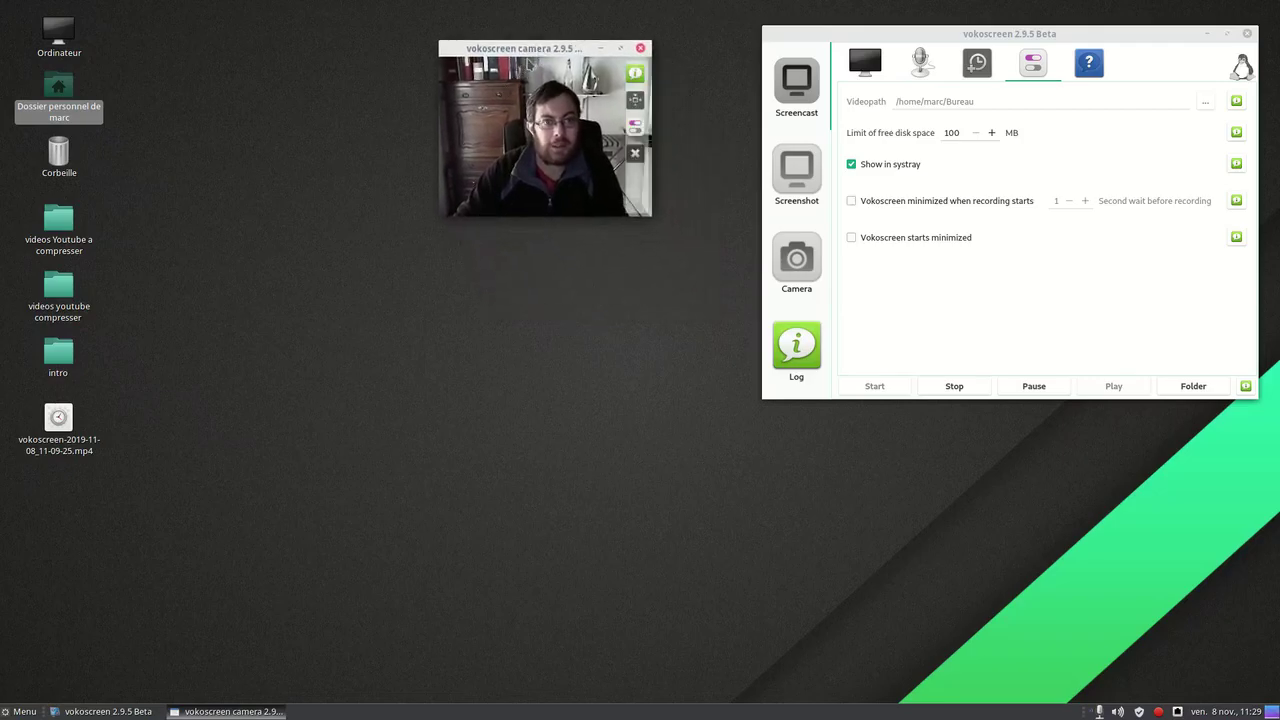
left_click_drag(533, 48, 535, 42)
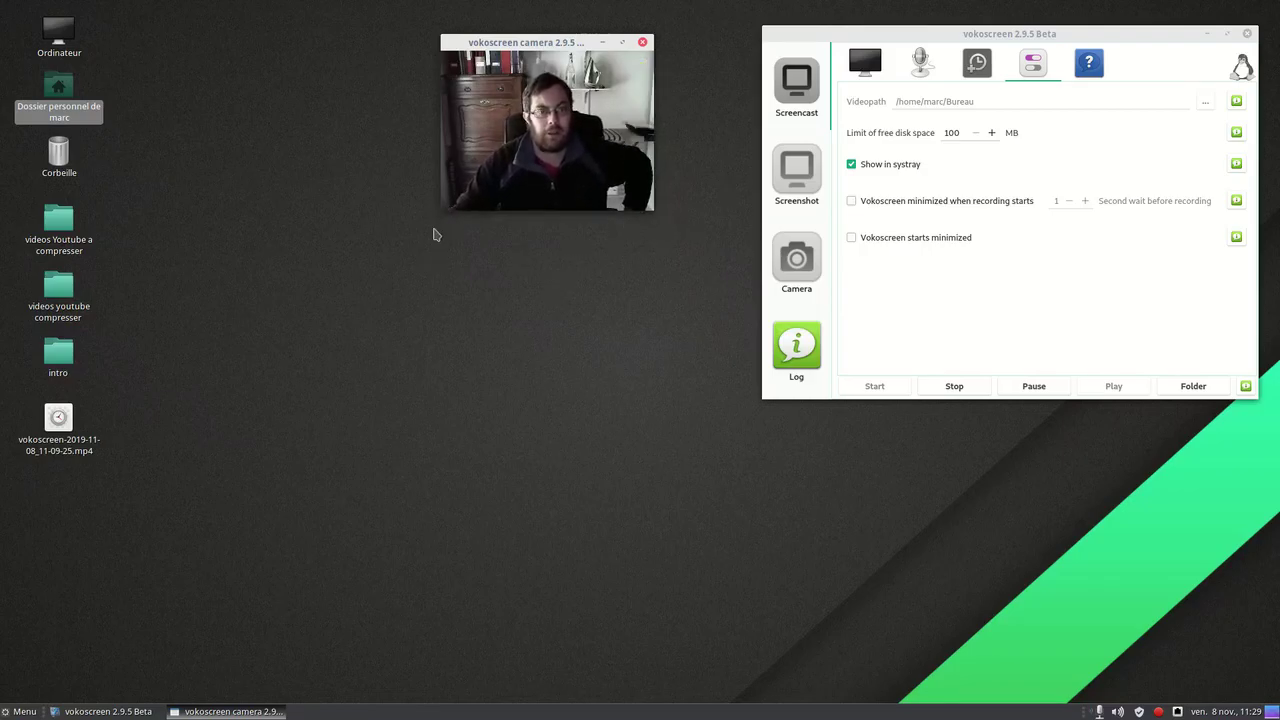
left_click(435, 235)
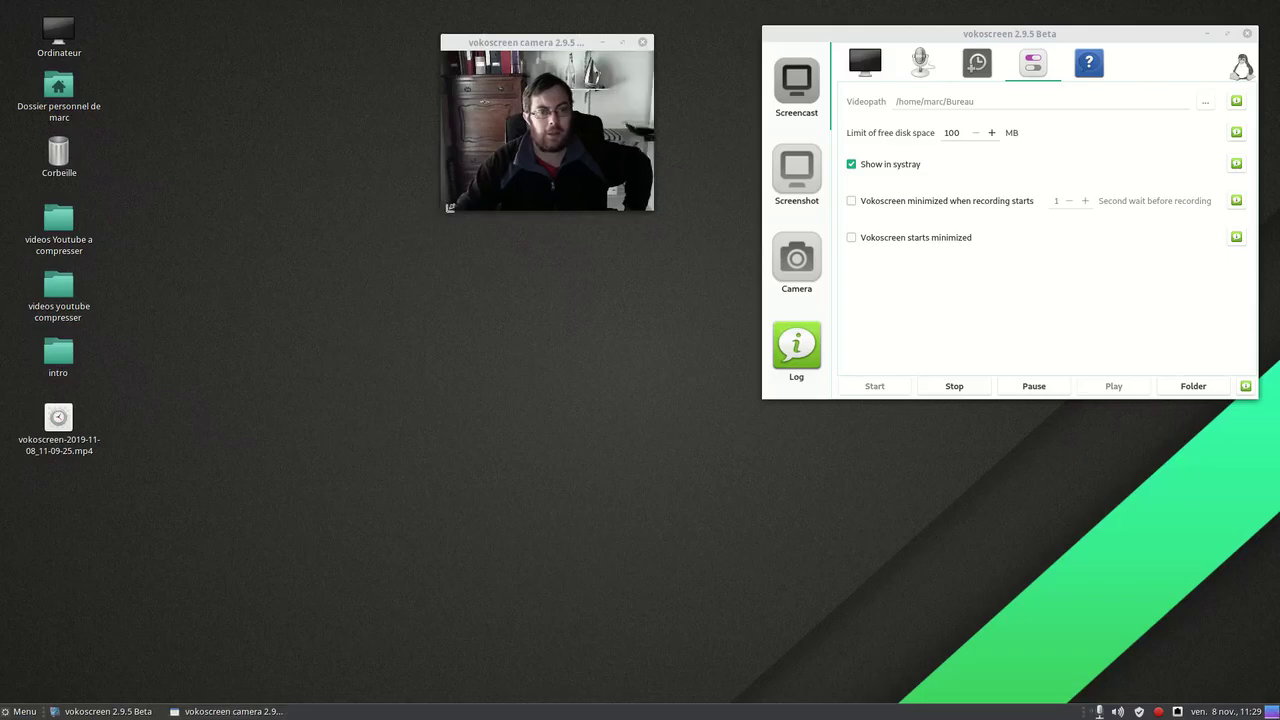
left_click_drag(445, 214, 334, 449)
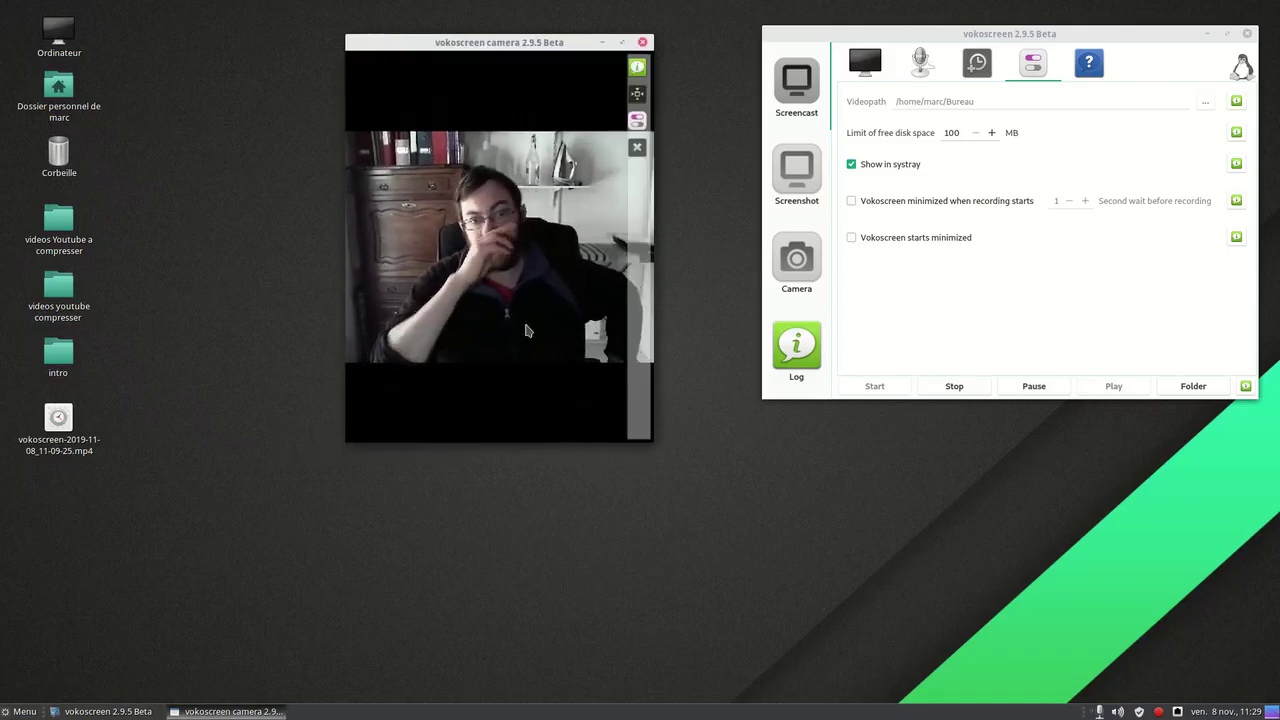